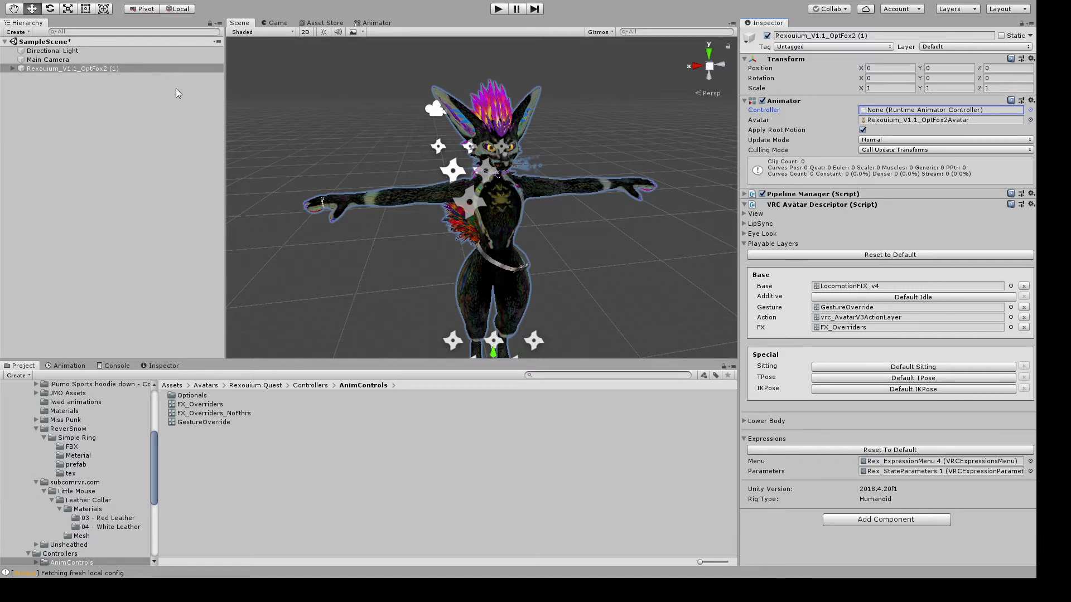
# Open the Rex_StateParameters 1 asset from the expression parameters of the Rexouium_V1.1_OptFox2 (1) avatar
pyautogui.click(85, 72)
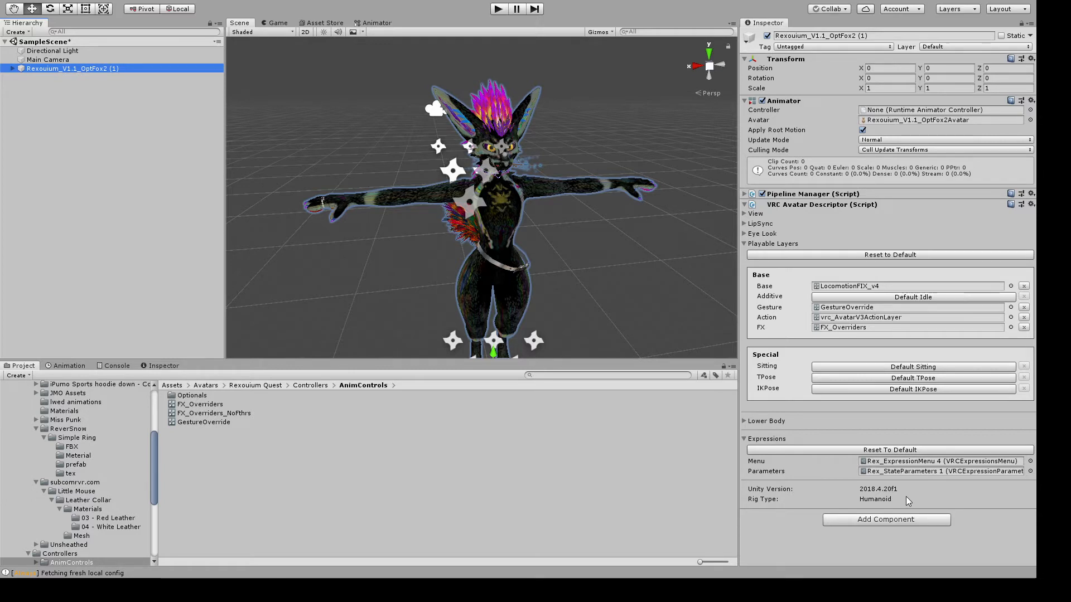
pyautogui.click(909, 472)
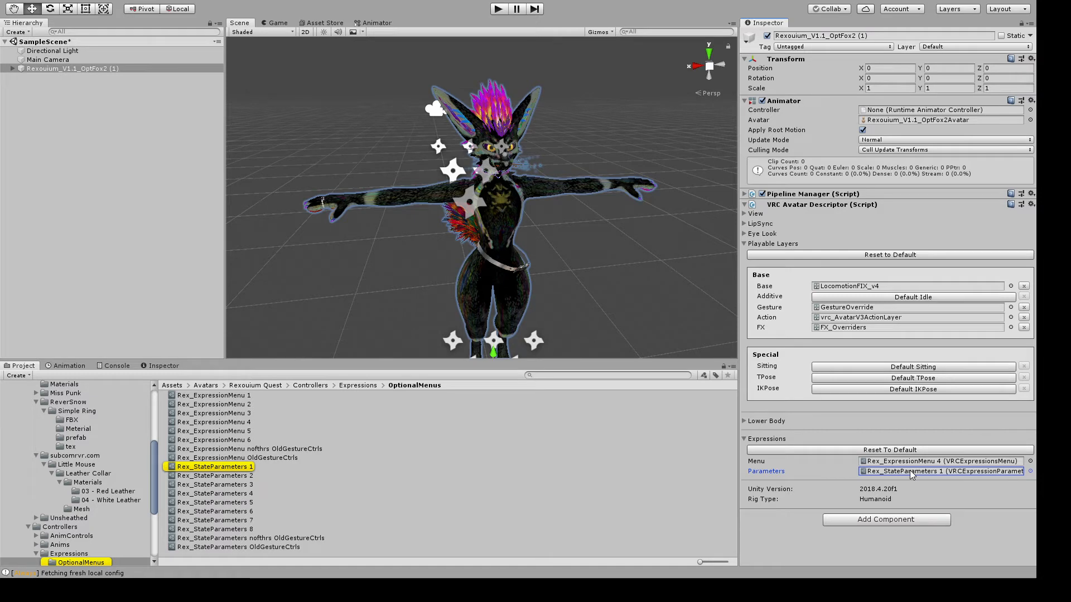
pyautogui.click(96, 68)
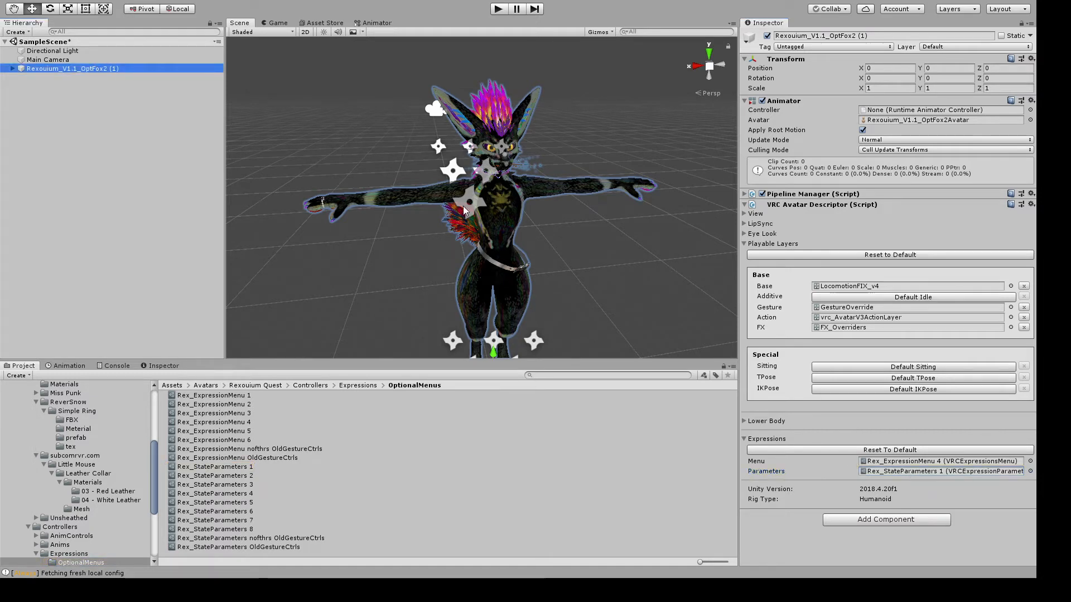
pyautogui.click(745, 205)
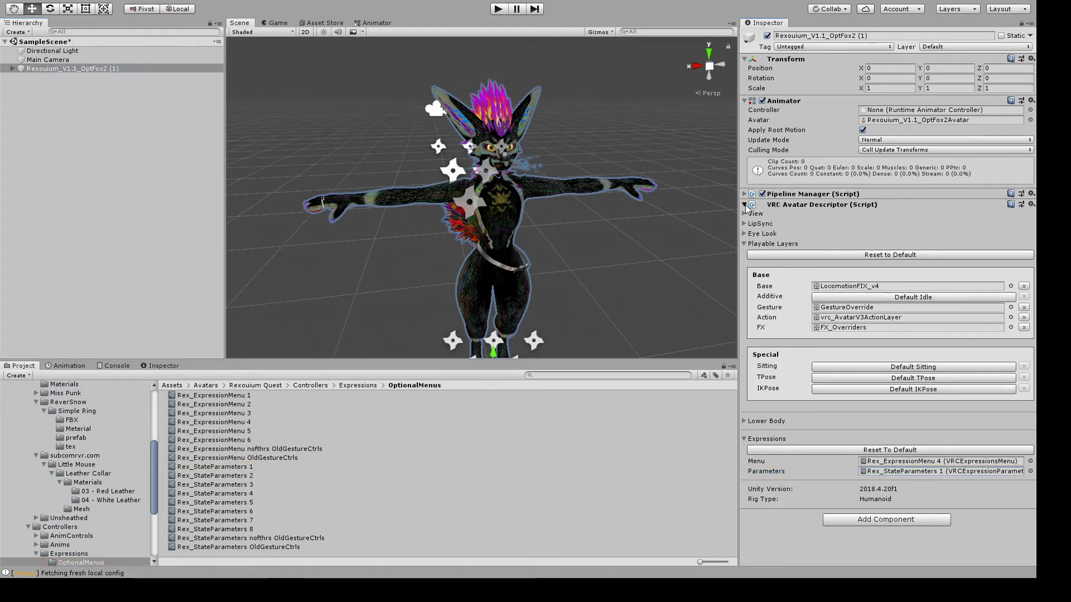
pyautogui.click(745, 205)
pyautogui.click(744, 440)
pyautogui.click(744, 439)
pyautogui.click(898, 473)
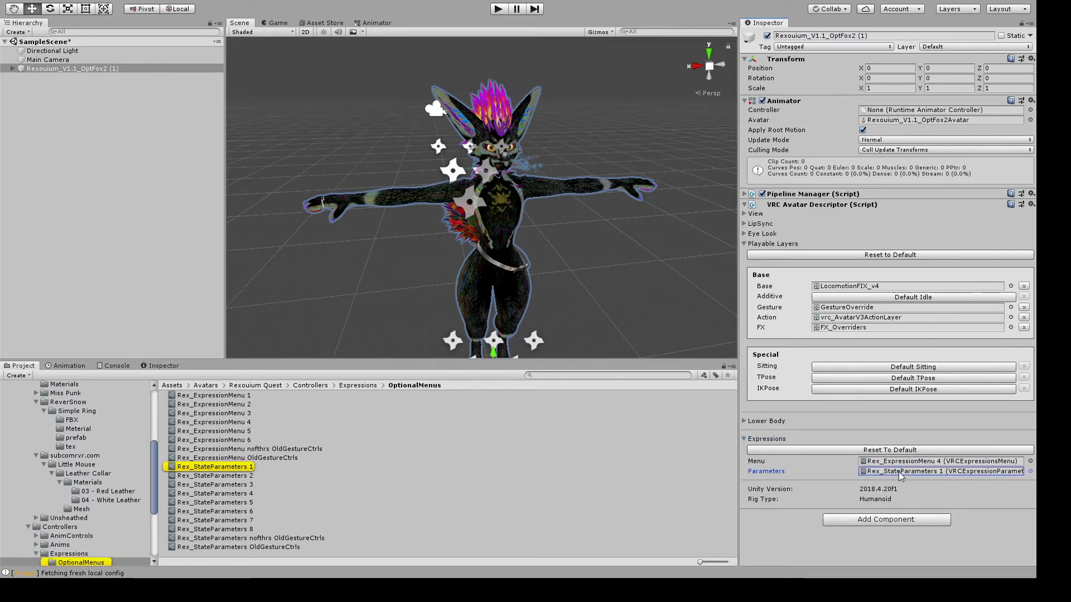
pyautogui.click(898, 472)
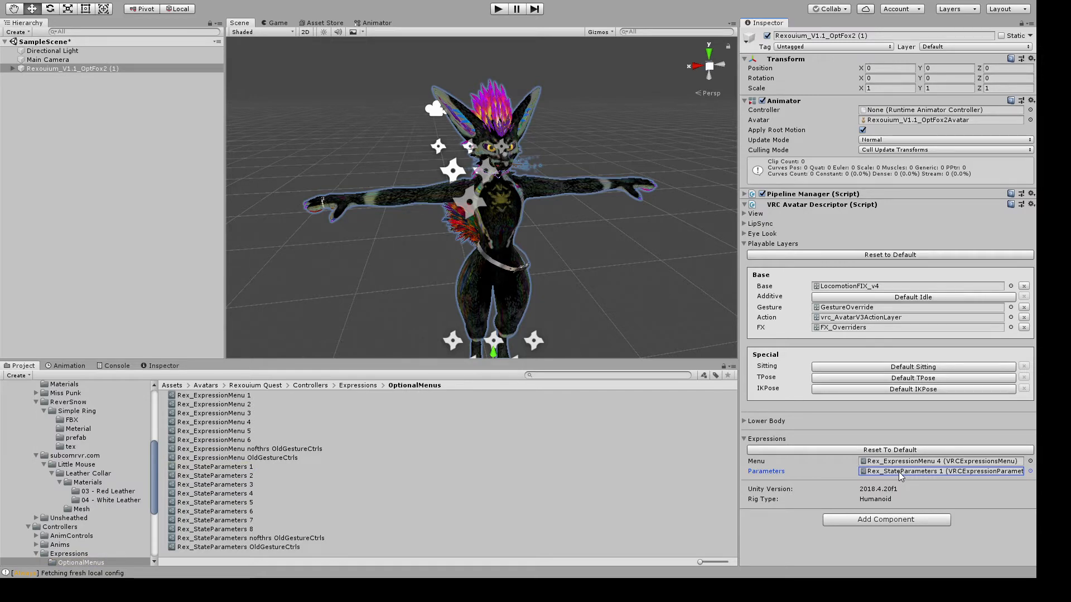
pyautogui.doubleClick(898, 472)
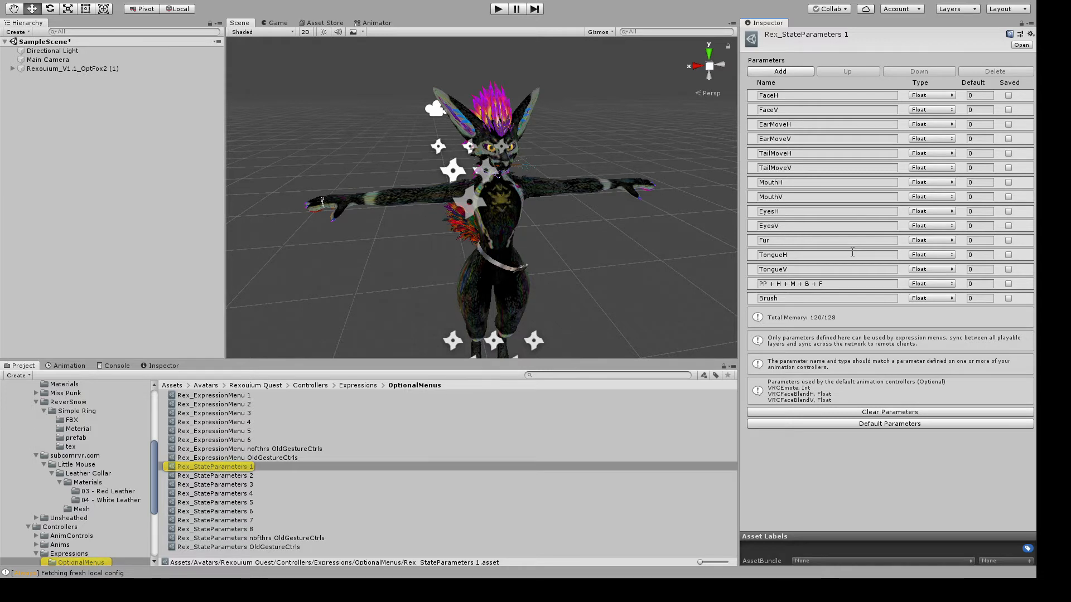
# Examine the TongueH, TongueV, PP + H + M + B + F and Brush entries in the parameter list
pyautogui.click(822, 285)
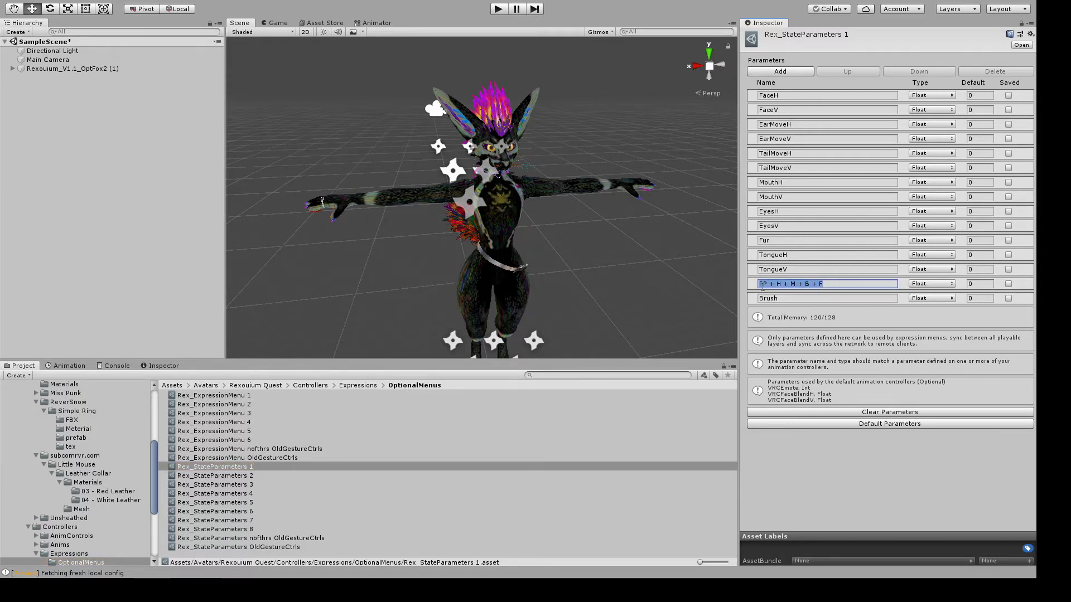
pyautogui.press('Tab')
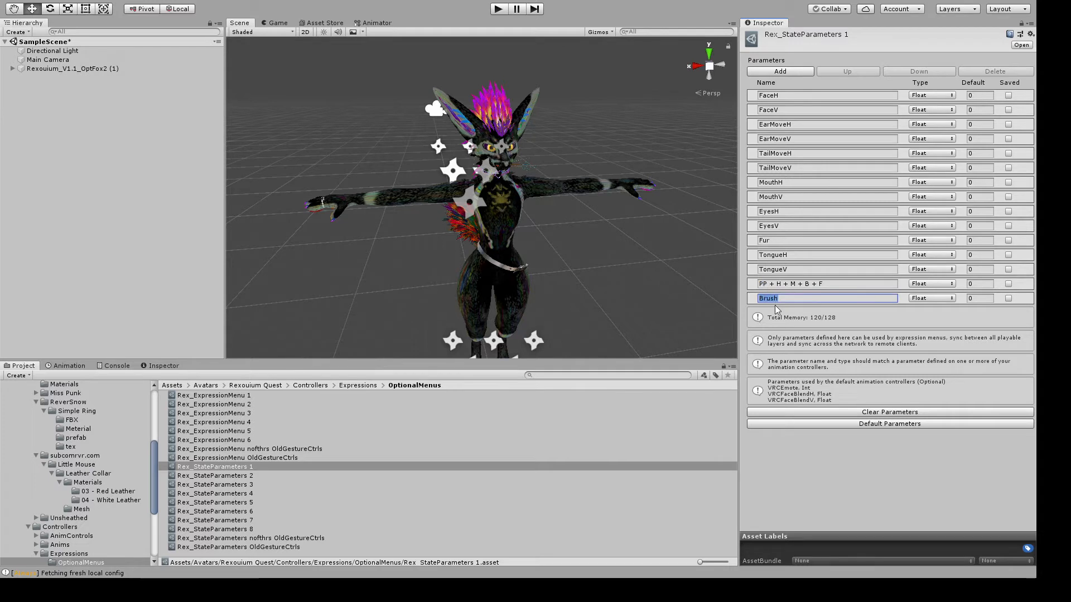
pyautogui.click(776, 298)
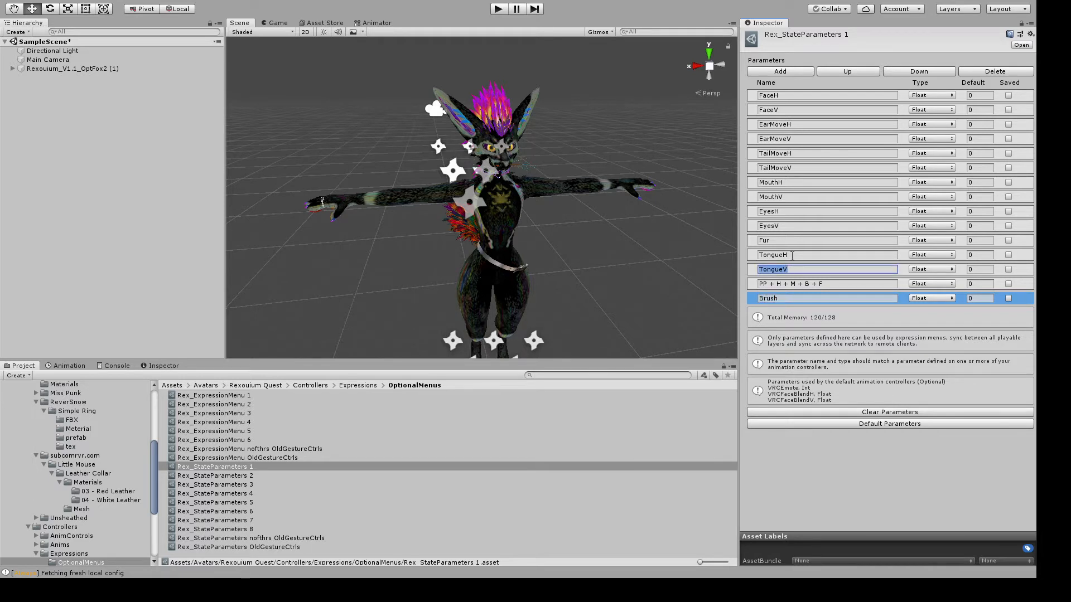
pyautogui.click(792, 255)
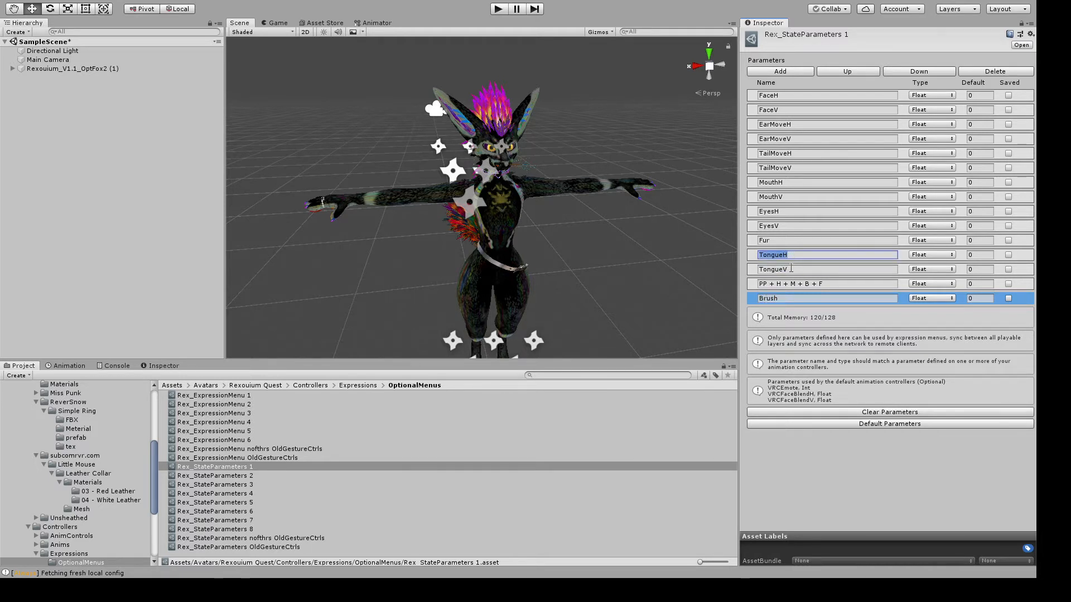
pyautogui.click(793, 267)
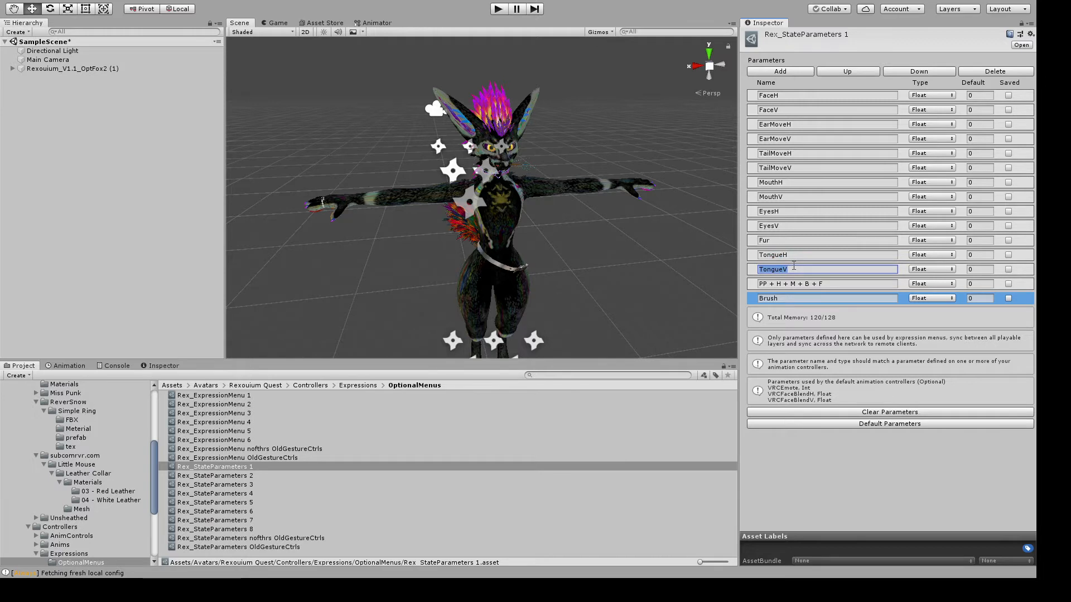
pyautogui.click(791, 256)
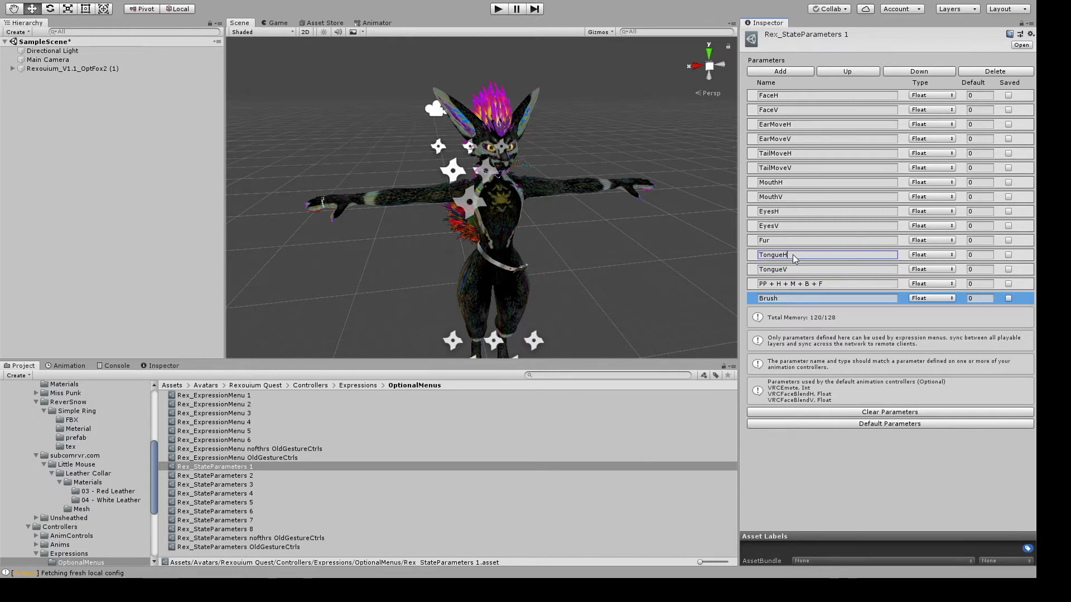
pyautogui.click(794, 268)
pyautogui.click(792, 255)
pyautogui.click(838, 287)
pyautogui.click(829, 299)
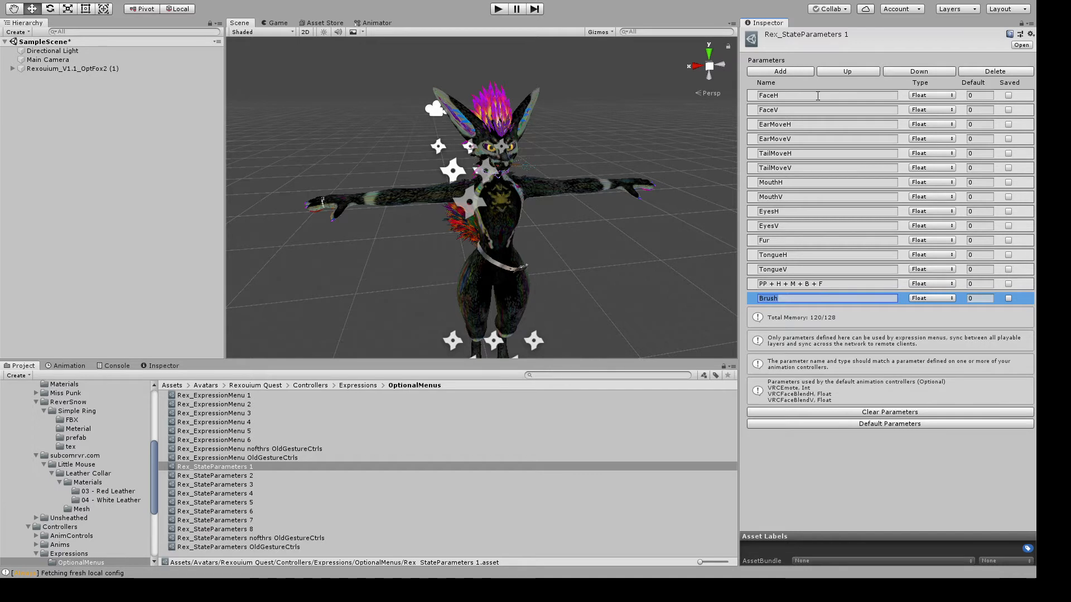
# Add an extra entry to the parameter list, then delete the duplicate Brush entry
pyautogui.click(779, 73)
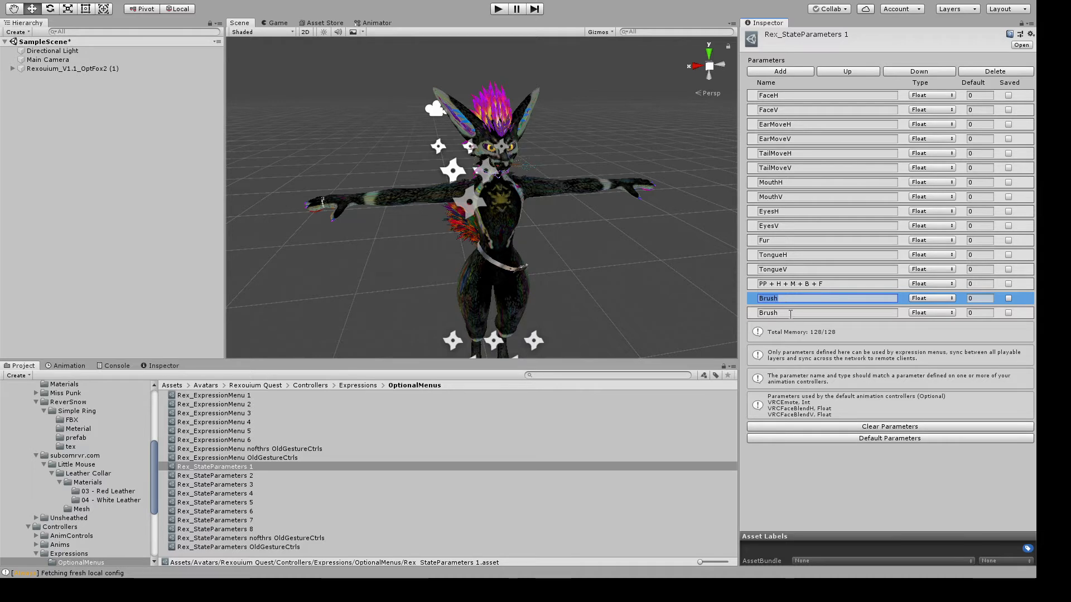
pyautogui.click(790, 313)
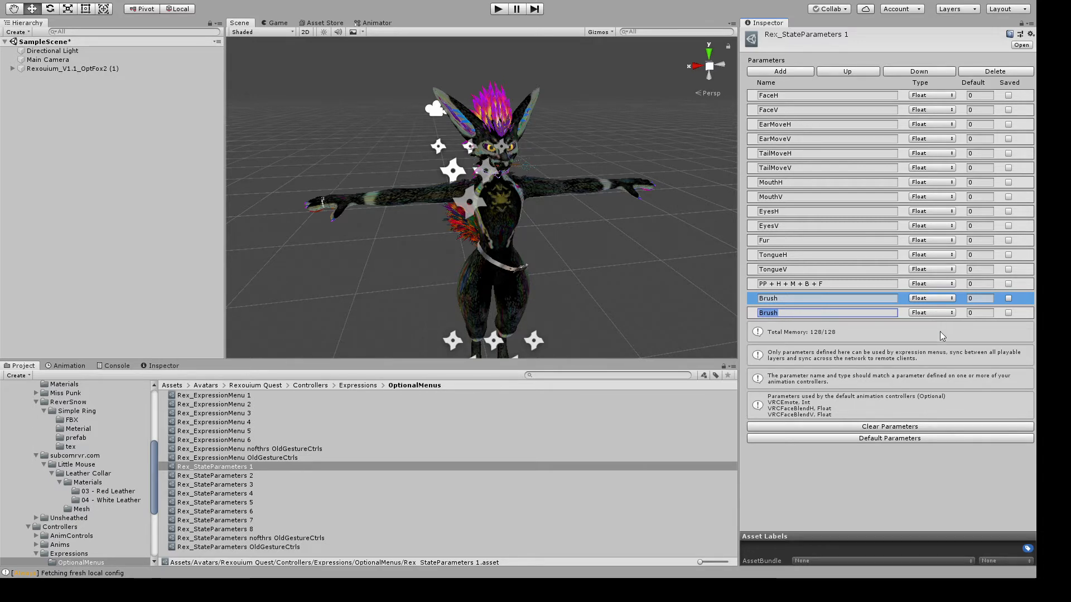
pyautogui.press('Tab')
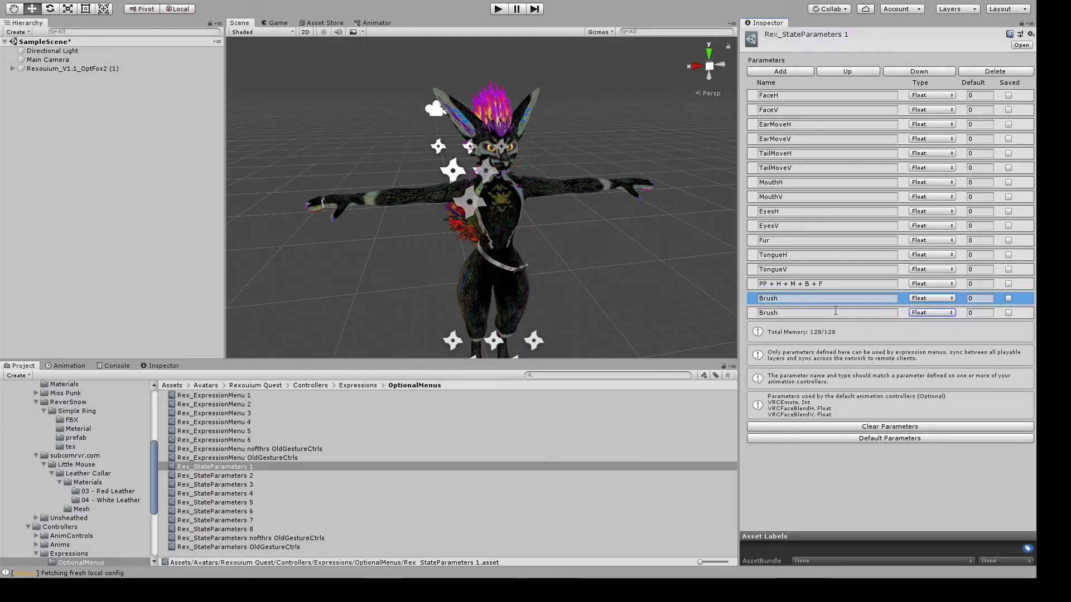
pyautogui.click(753, 313)
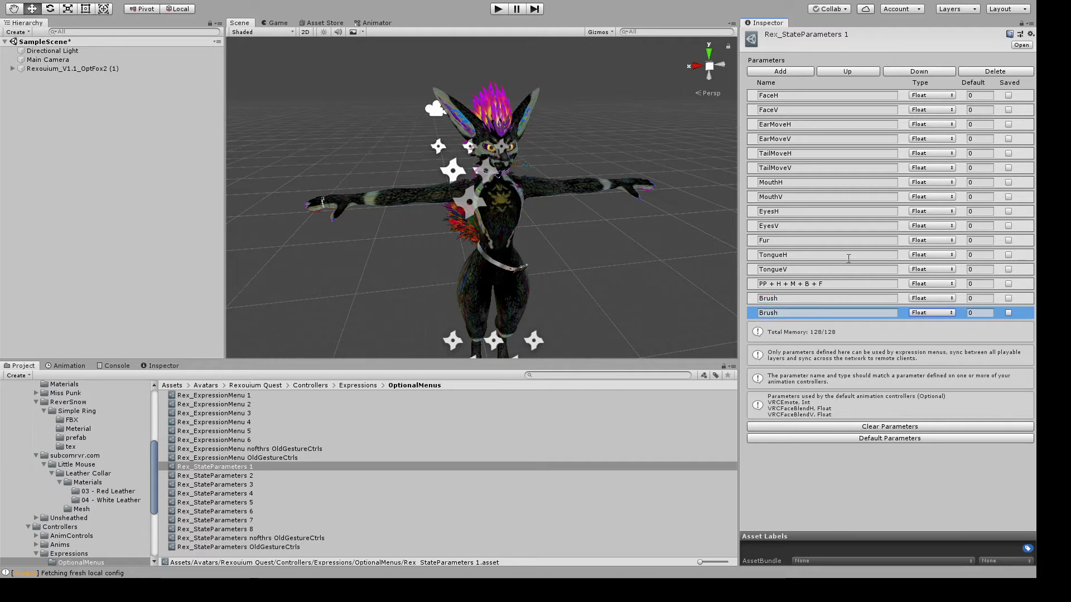
pyautogui.click(994, 71)
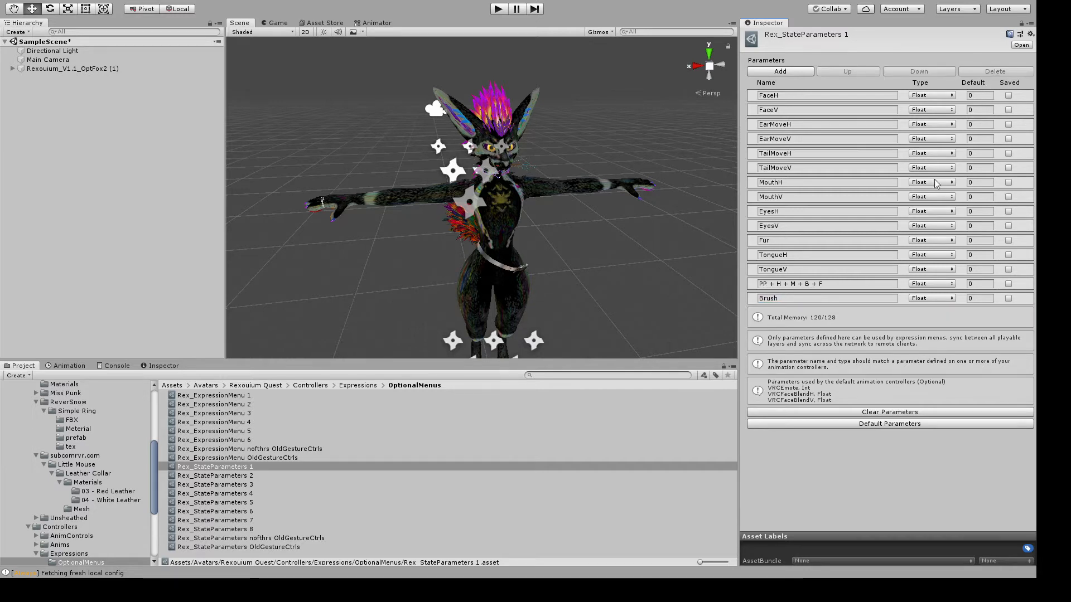
pyautogui.click(756, 300)
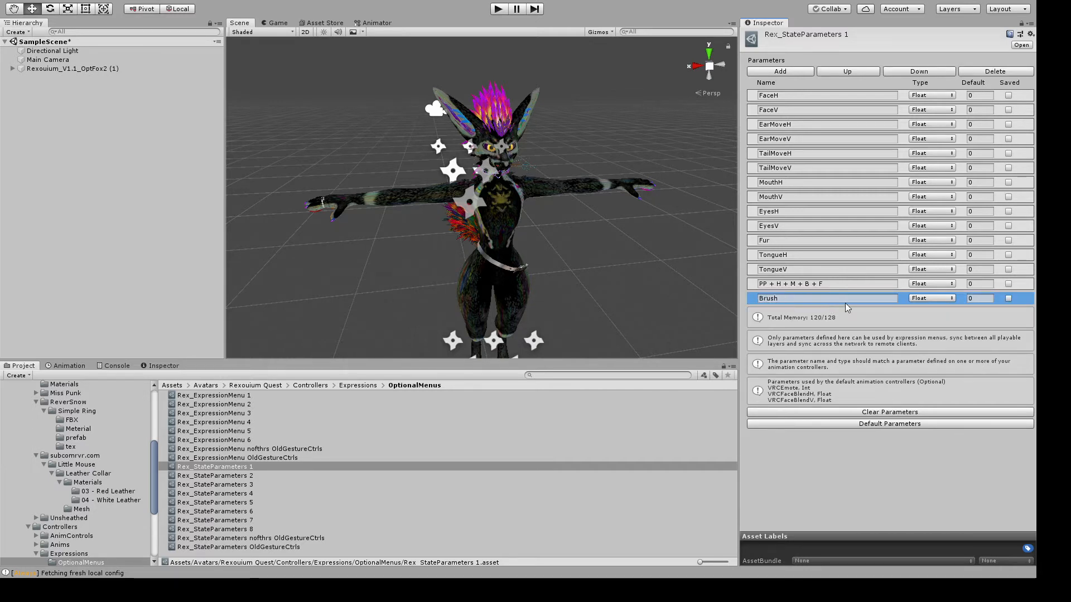
# Open the Rex_ExpressionMenu 4 asset assigned as the avatar's expressions menu
pyautogui.click(68, 68)
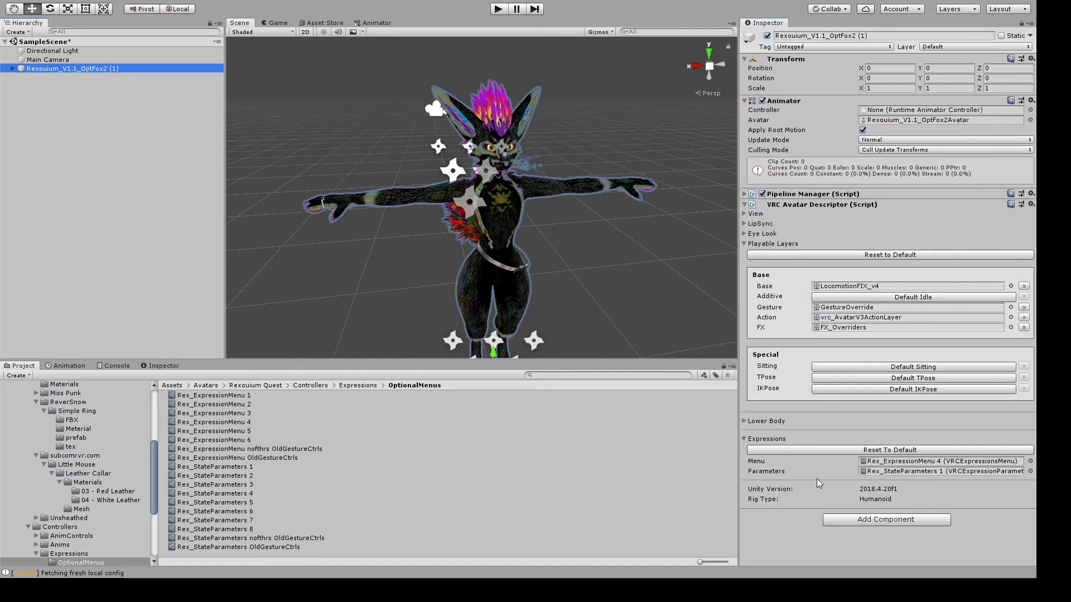
pyautogui.doubleClick(903, 461)
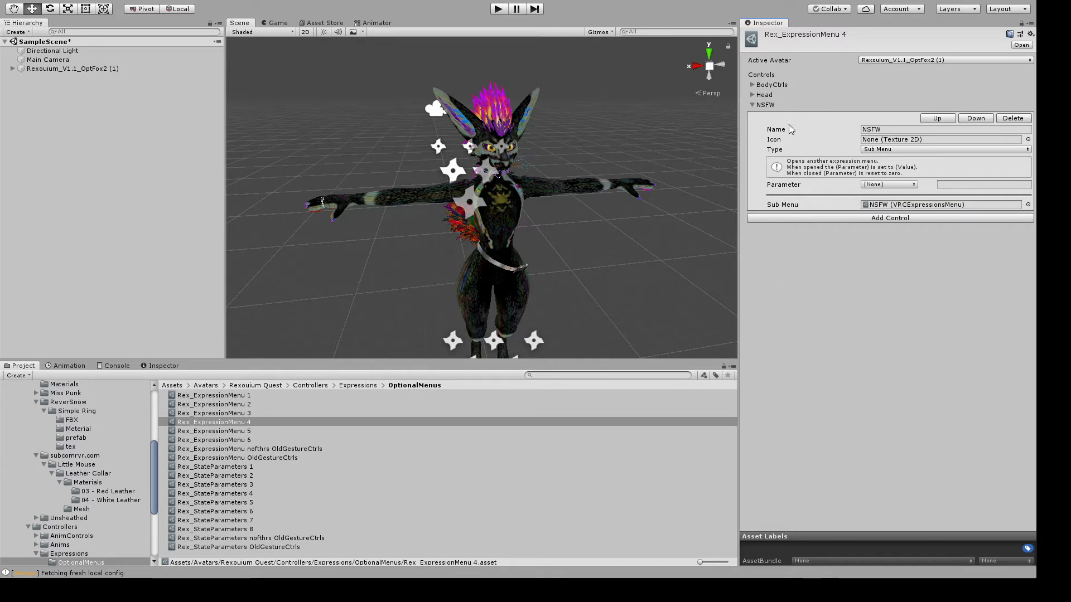
# Add a control of type Toggle to Rex_ExpressionMenu 4, then delete it and collapse the NSFW control
pyautogui.click(844, 220)
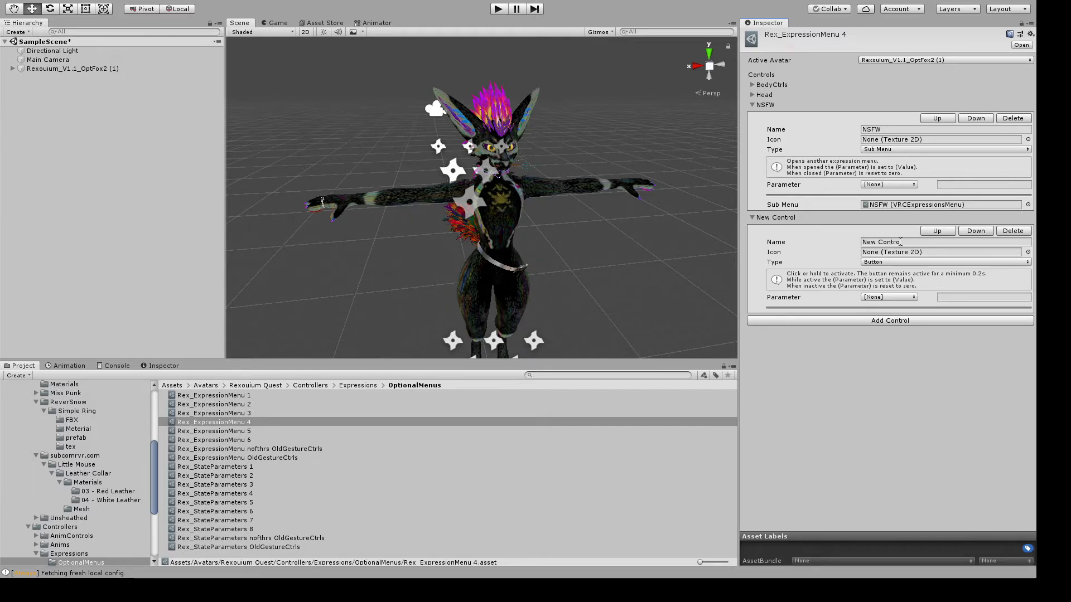
pyautogui.click(907, 243)
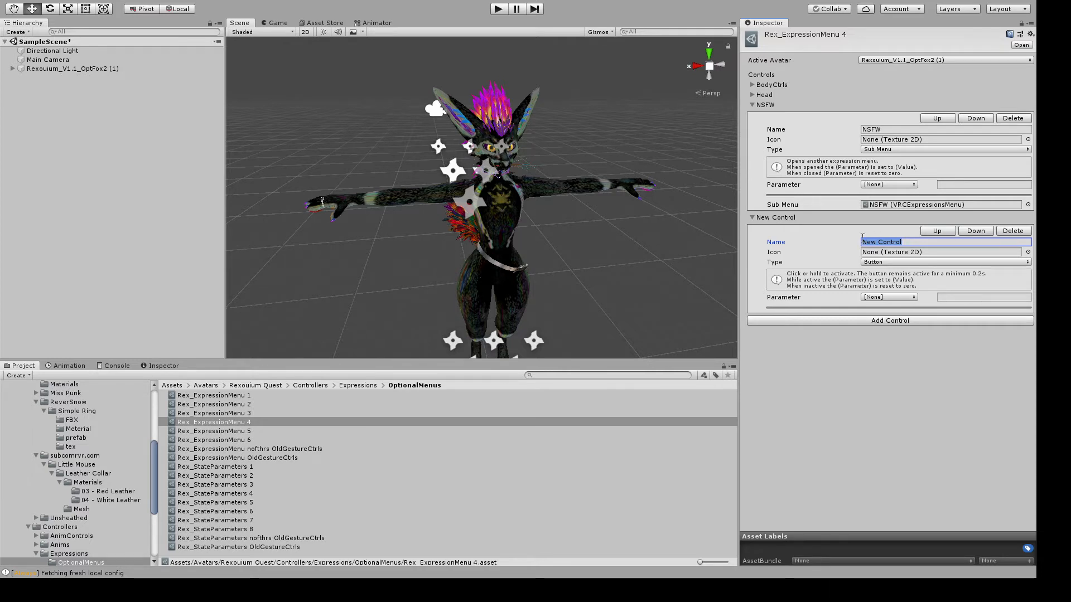
pyautogui.click(901, 293)
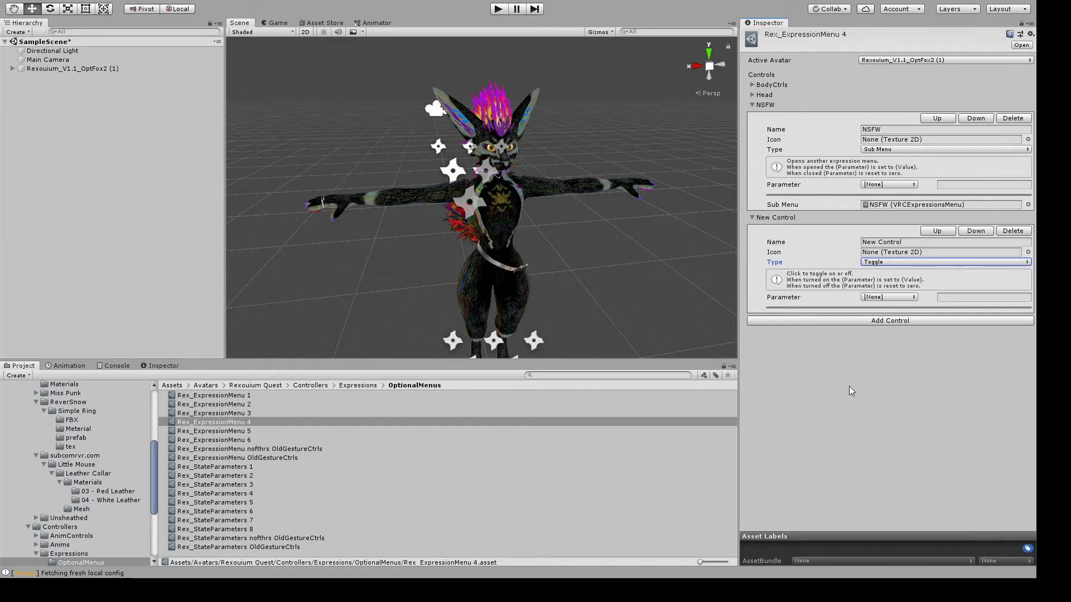
pyautogui.press('Tab')
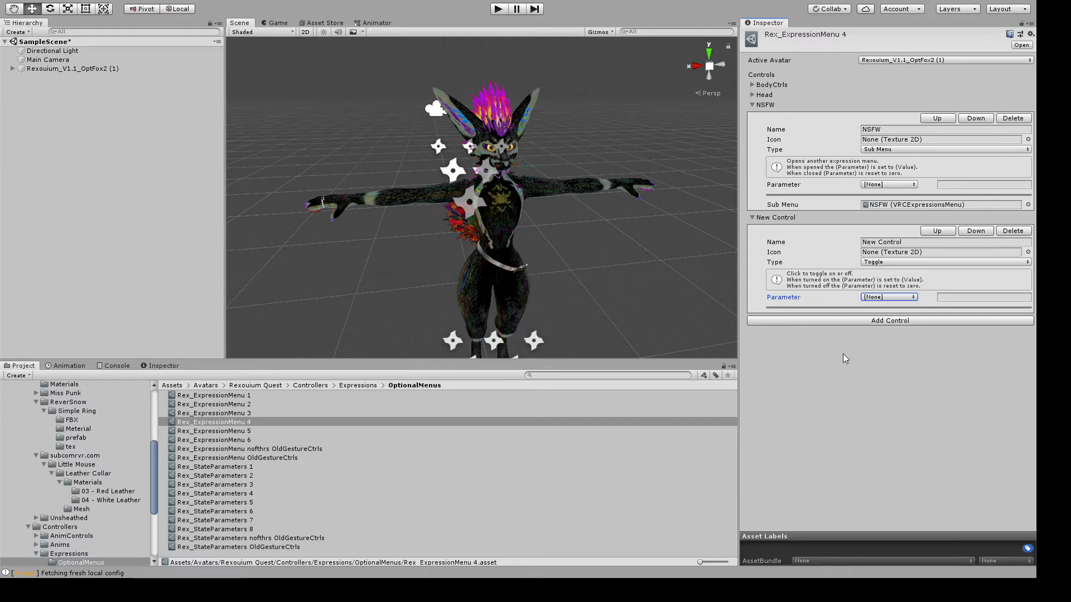
pyautogui.click(891, 261)
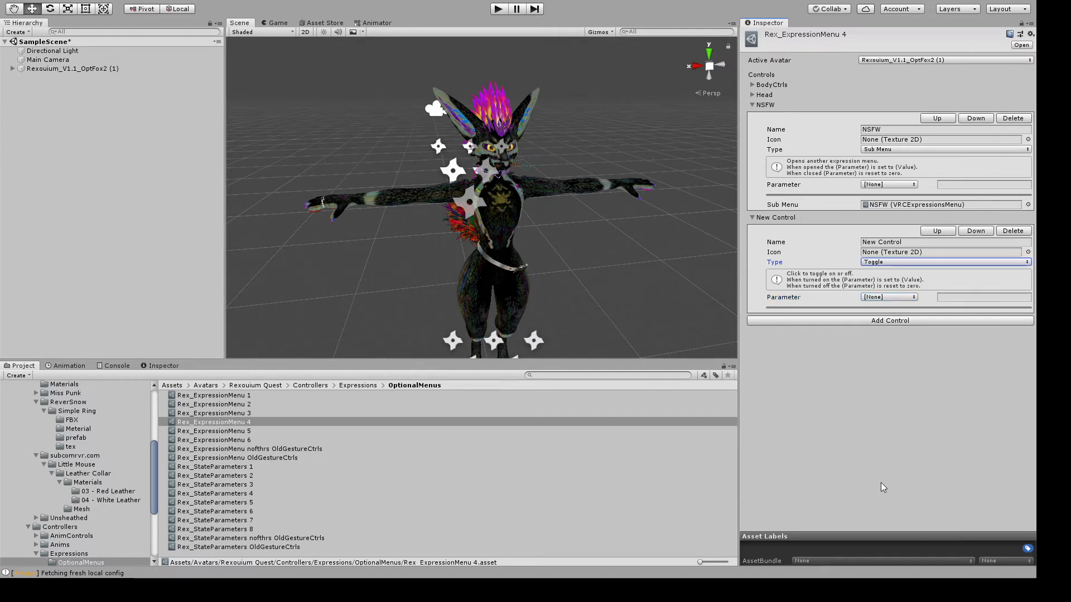
pyautogui.click(768, 219)
pyautogui.click(1010, 232)
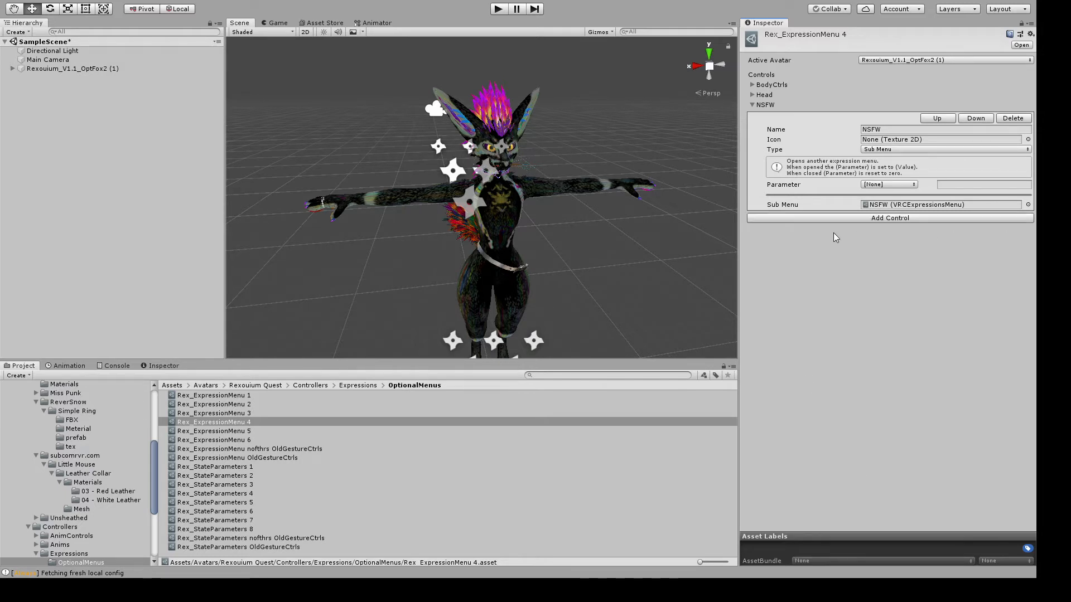
pyautogui.click(753, 104)
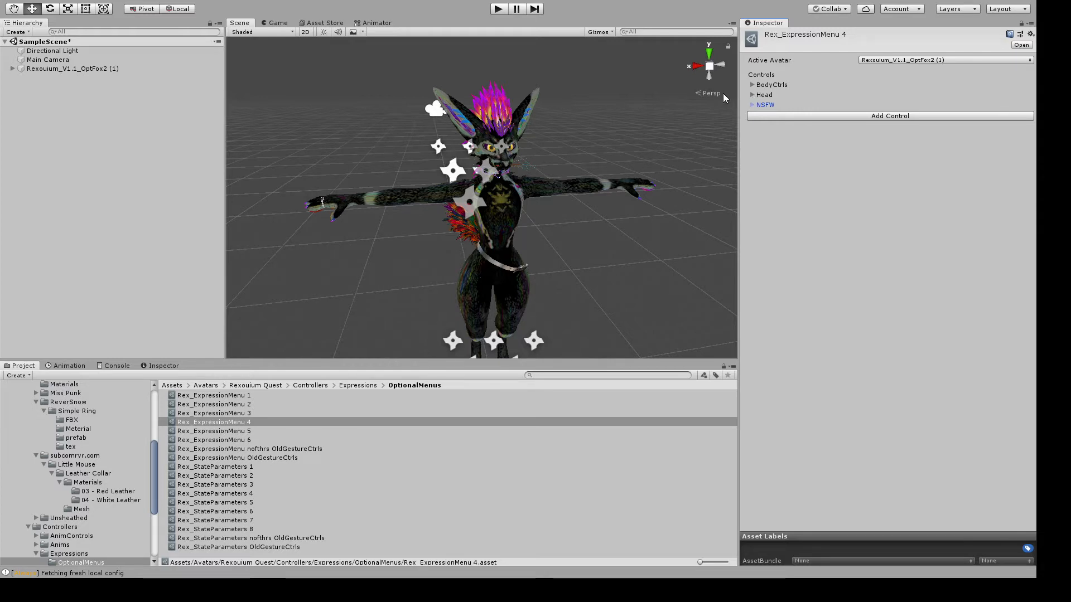
# Locate the avatar's playable layer controllers in the project and open the FX_Overriders controller for editing
pyautogui.click(91, 68)
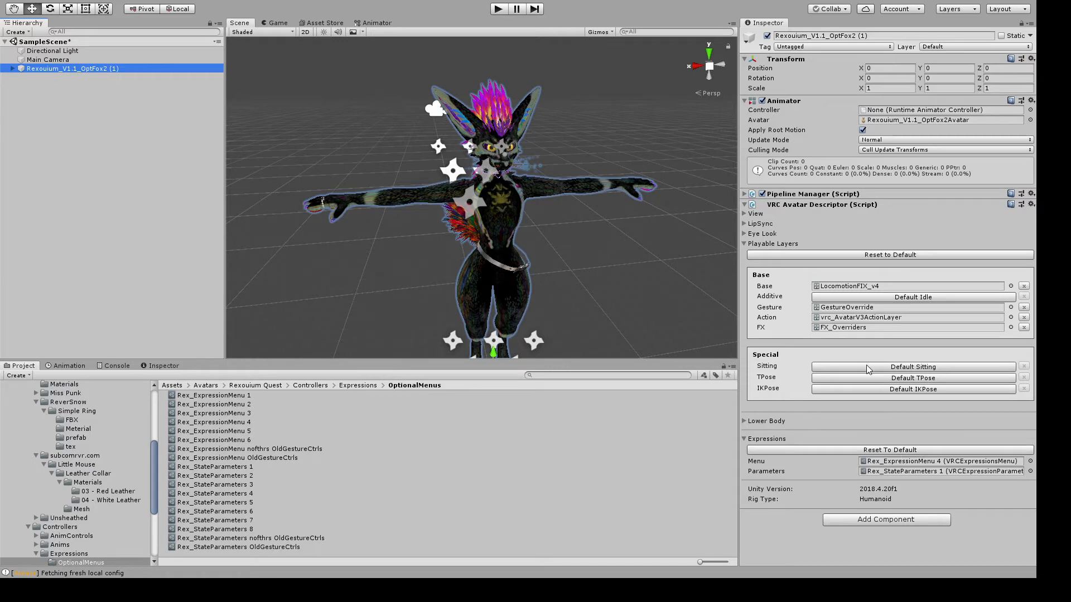
pyautogui.click(859, 330)
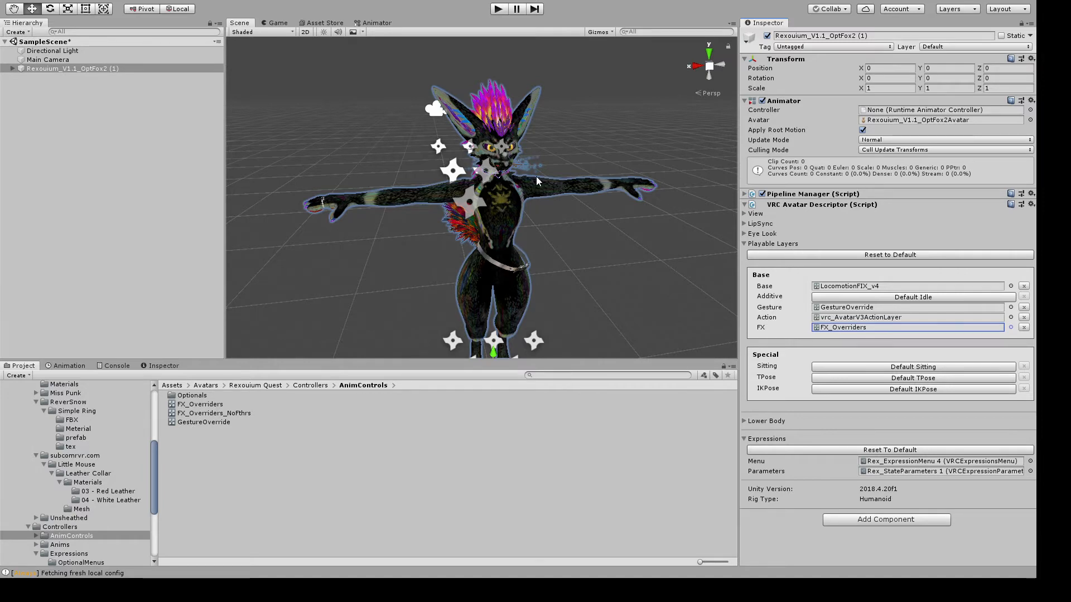
pyautogui.click(830, 318)
pyautogui.click(831, 308)
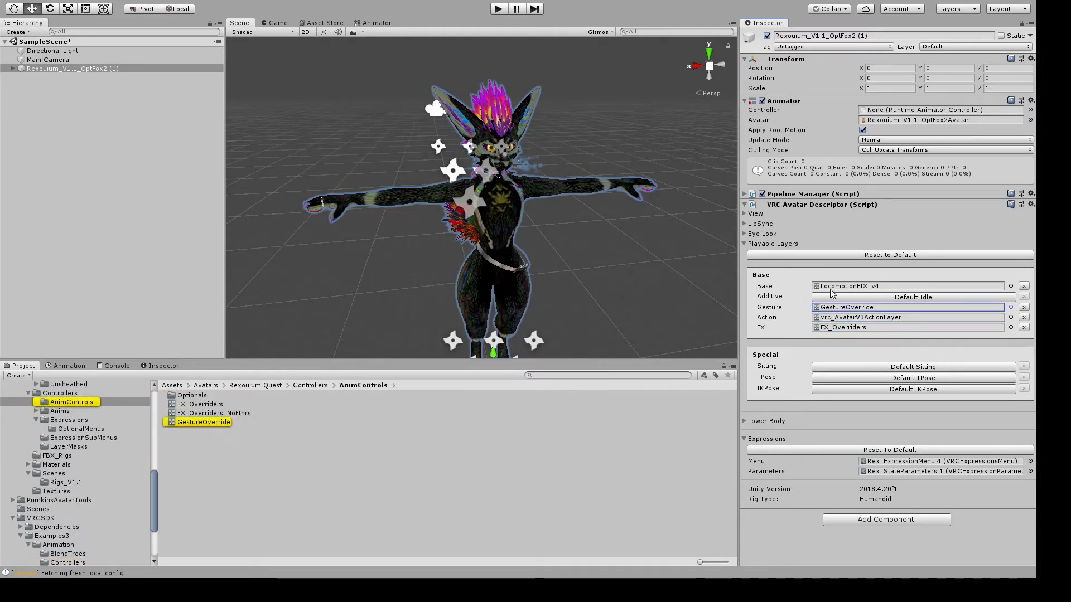
pyautogui.click(830, 287)
pyautogui.click(833, 328)
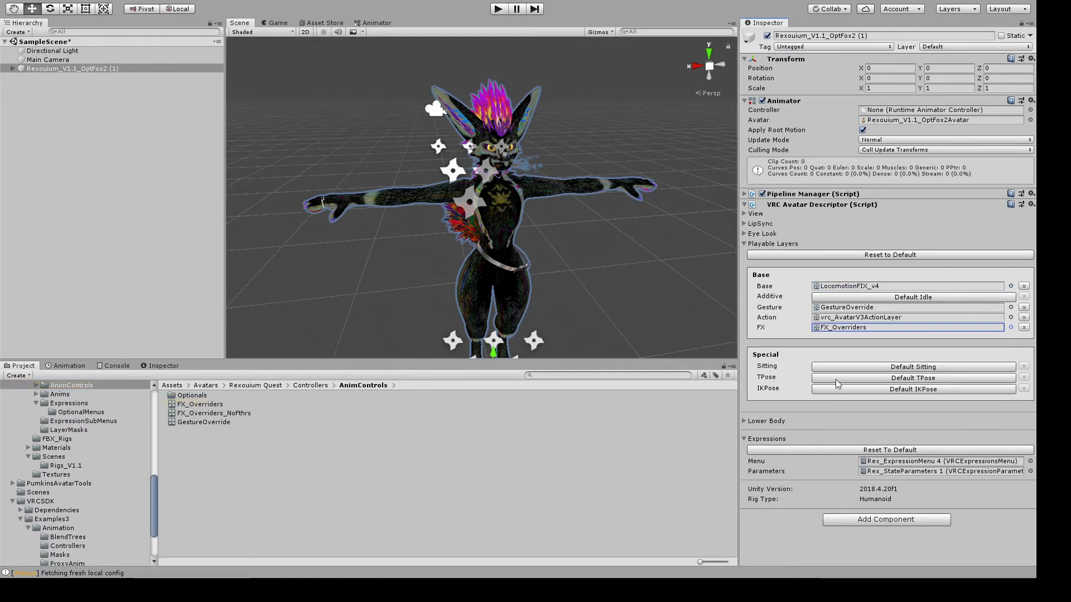
pyautogui.click(839, 331)
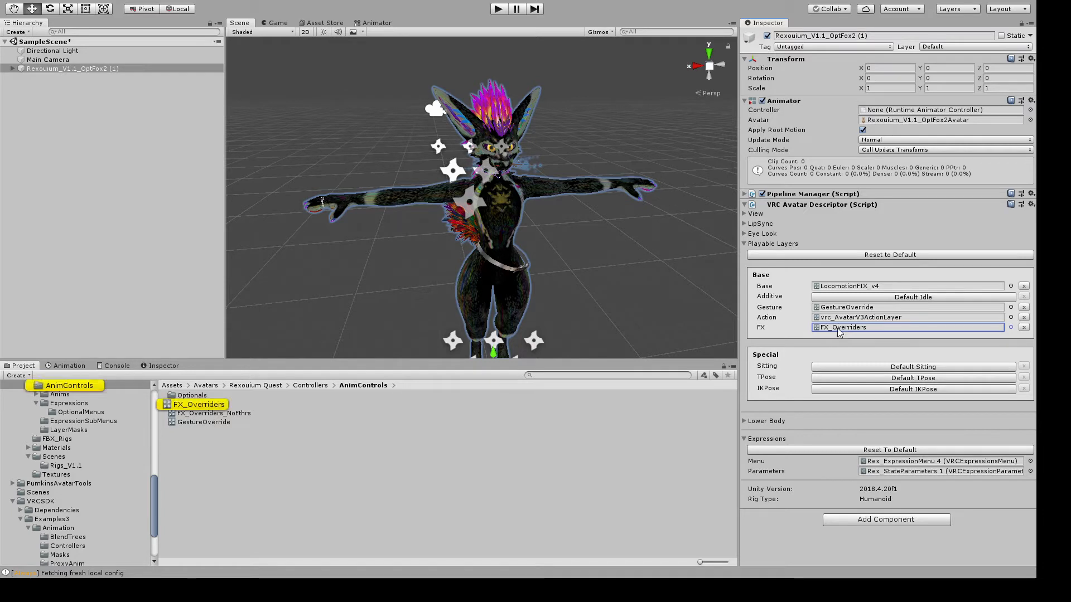
pyautogui.doubleClick(196, 405)
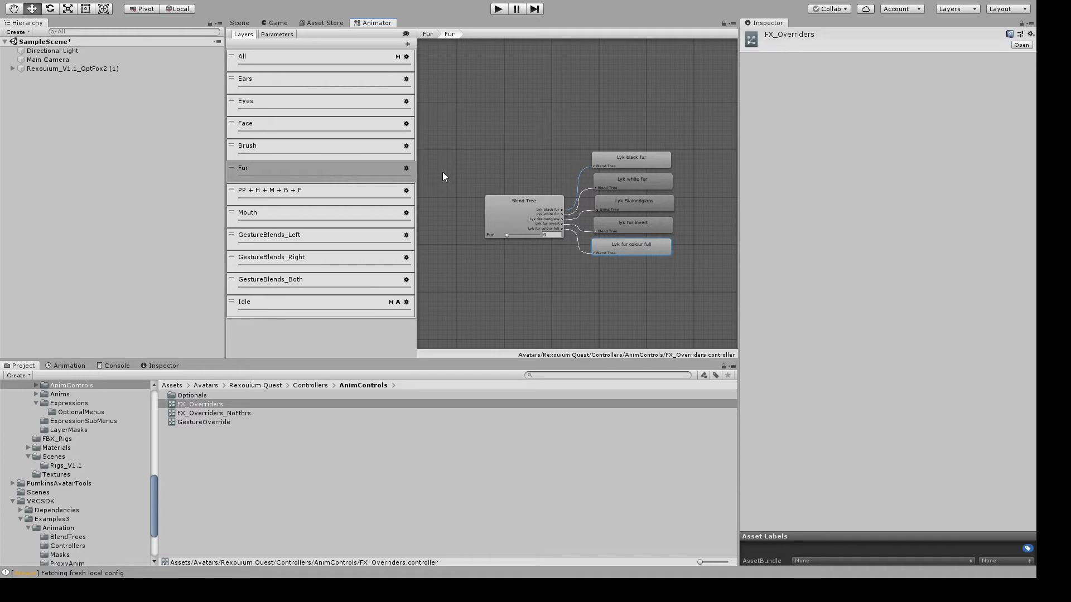
# Compare the parameter list with the layer list of the FX_Overriders controller
pyautogui.click(279, 35)
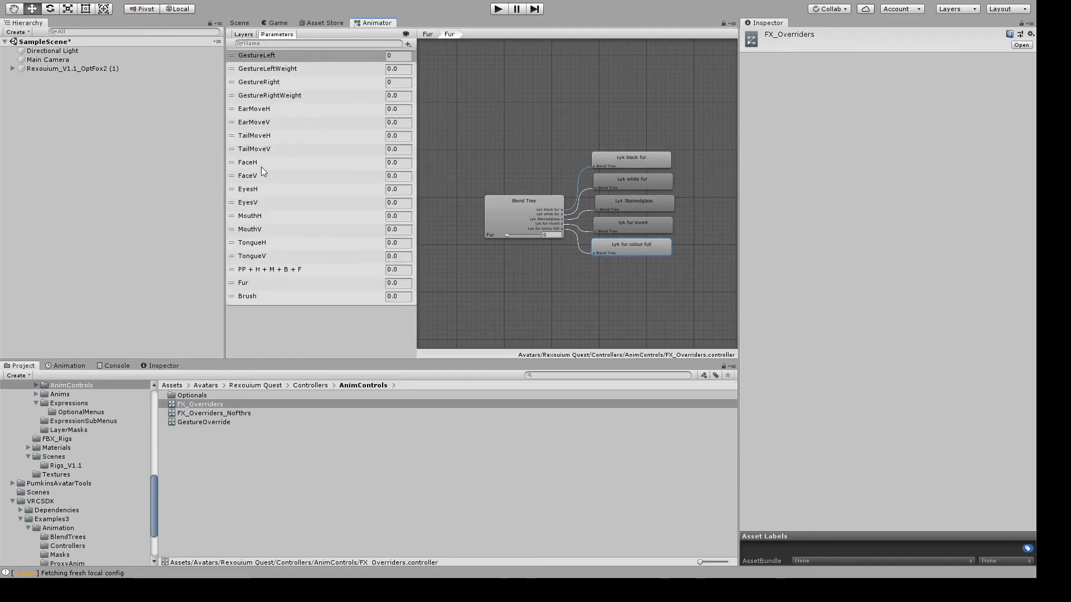
pyautogui.click(245, 34)
pyautogui.click(264, 35)
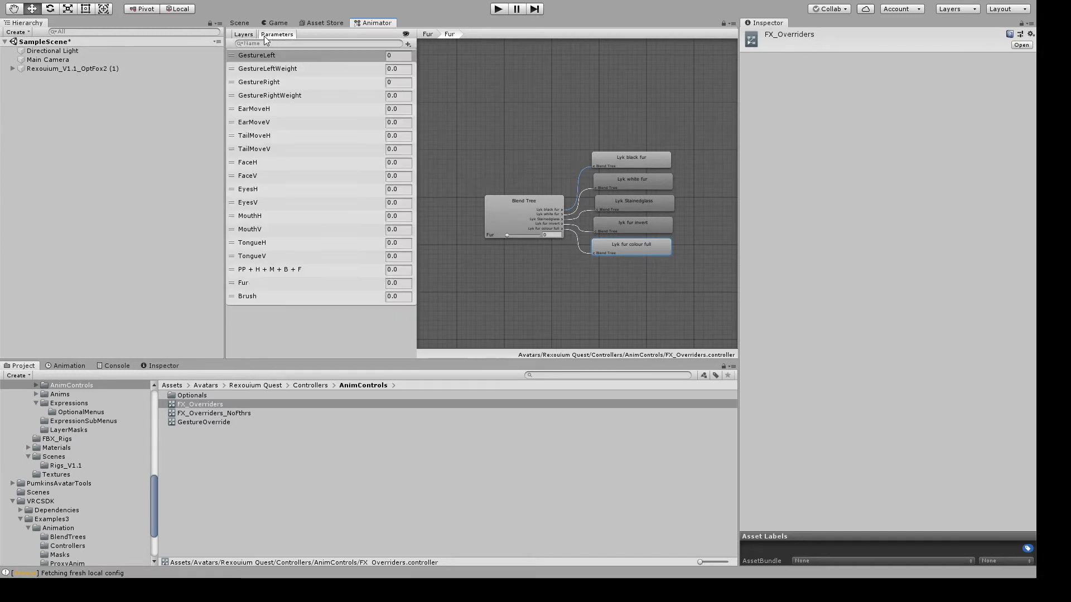
pyautogui.click(244, 35)
pyautogui.click(273, 34)
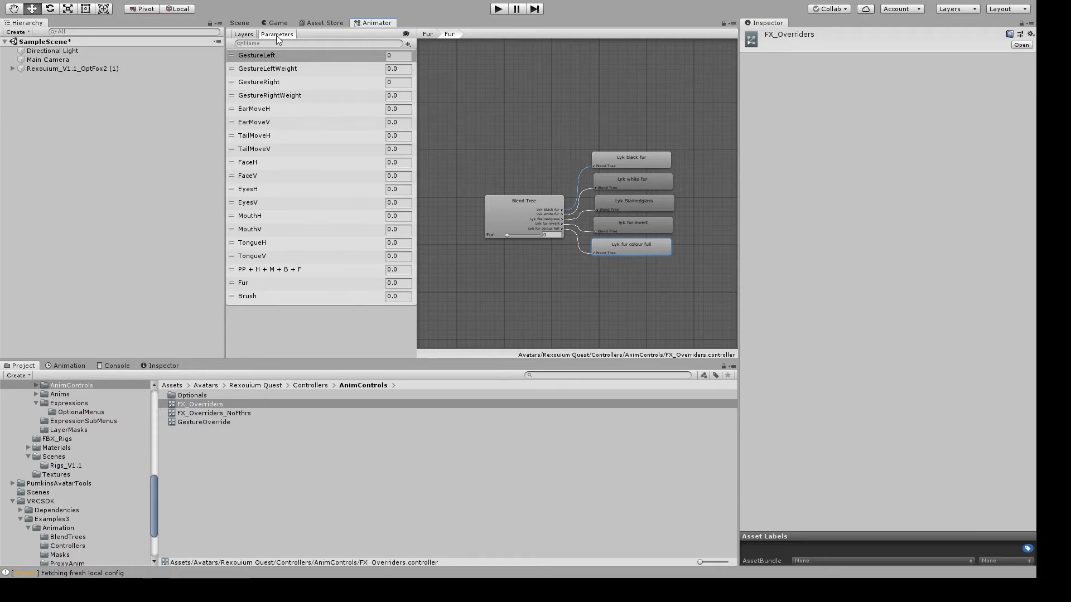
pyautogui.click(244, 35)
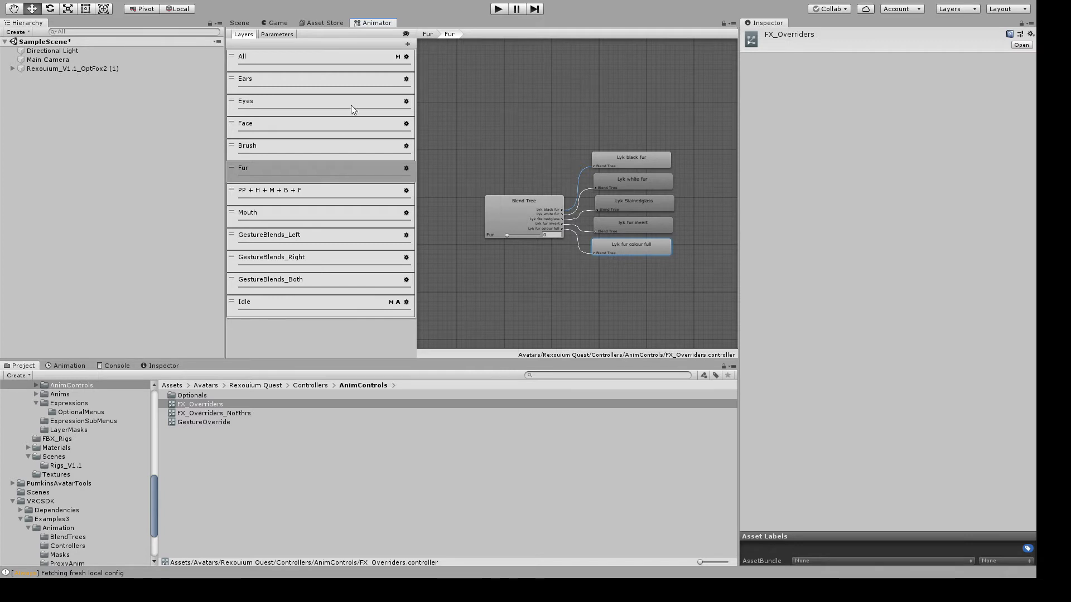
# Add a test layer named fggggrtt to the FX_Overriders controller, then delete it
pyautogui.click(408, 44)
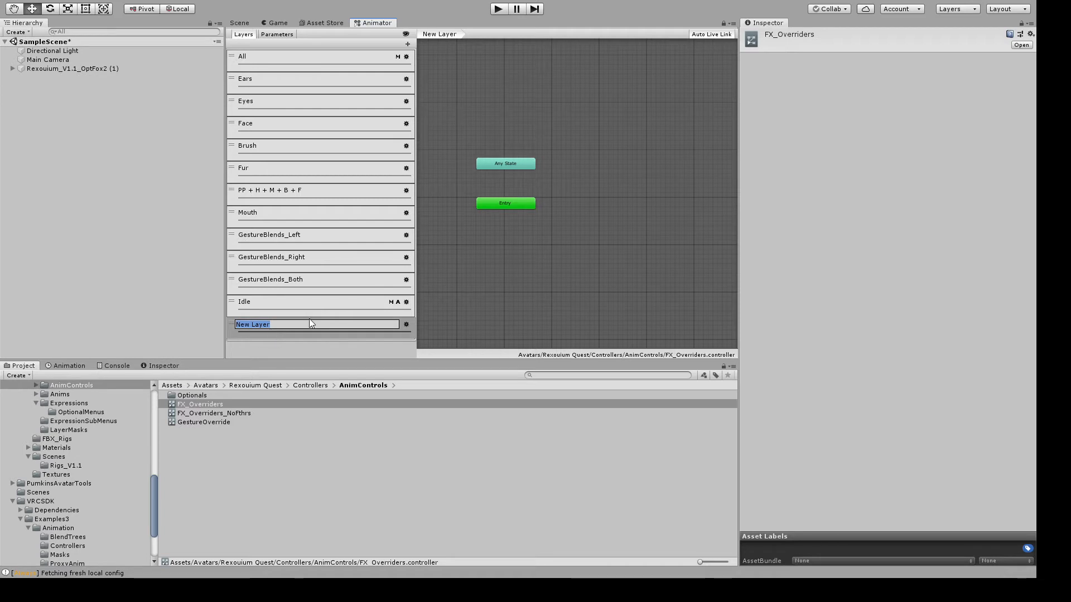
pyautogui.write('fggggrtt')
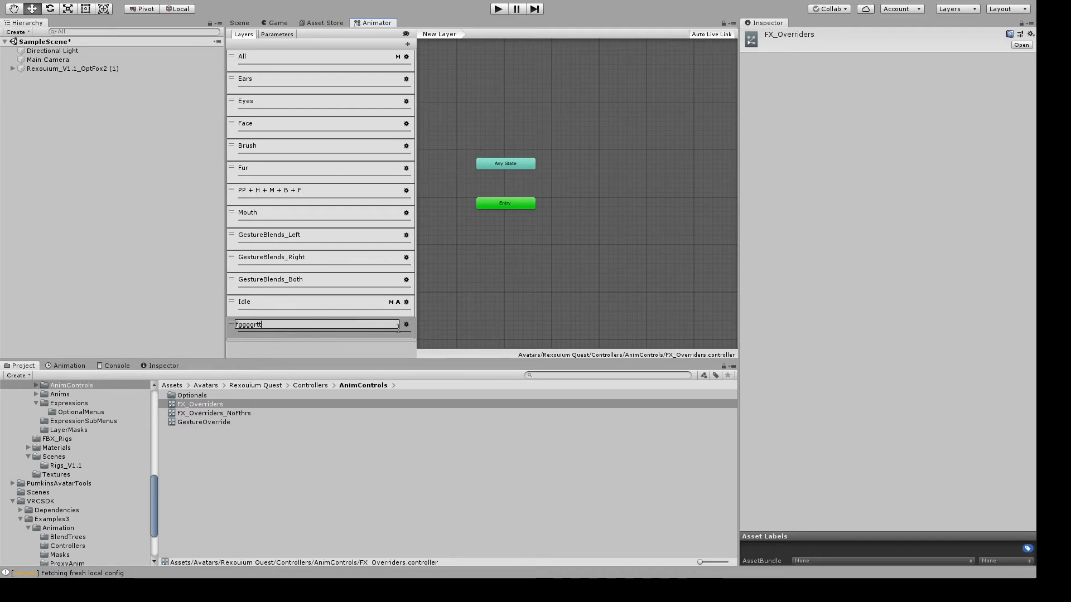
pyautogui.press('Return')
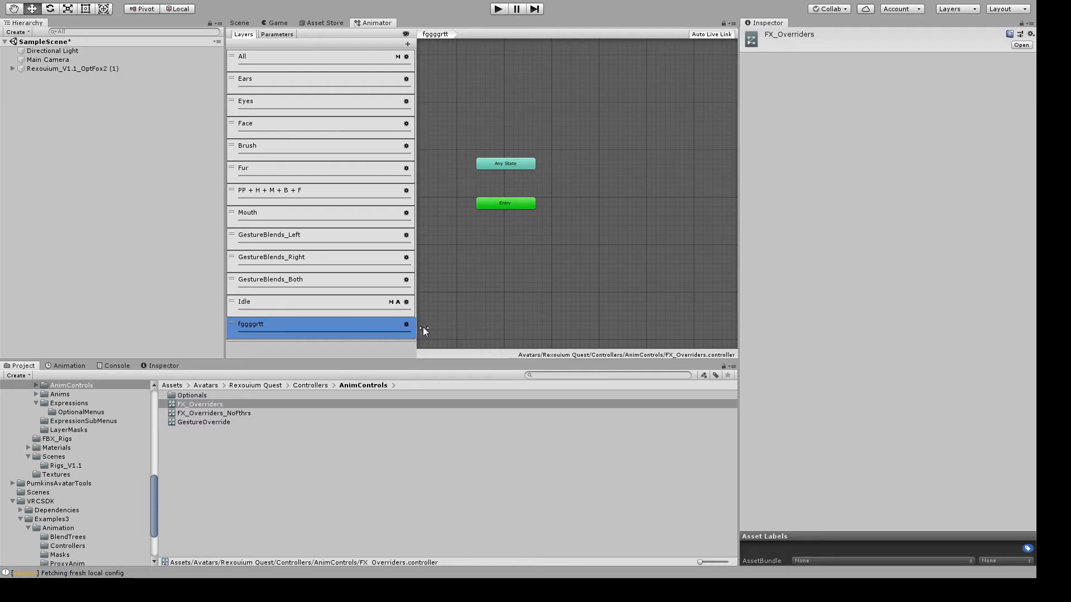
pyautogui.click(357, 302)
pyautogui.click(383, 323)
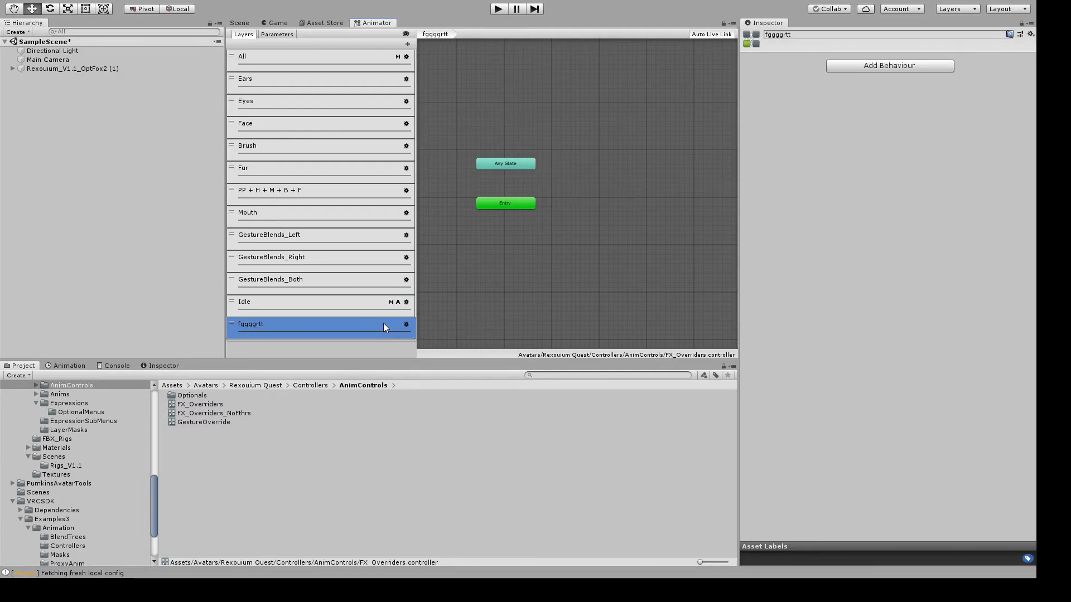
pyautogui.press('Delete')
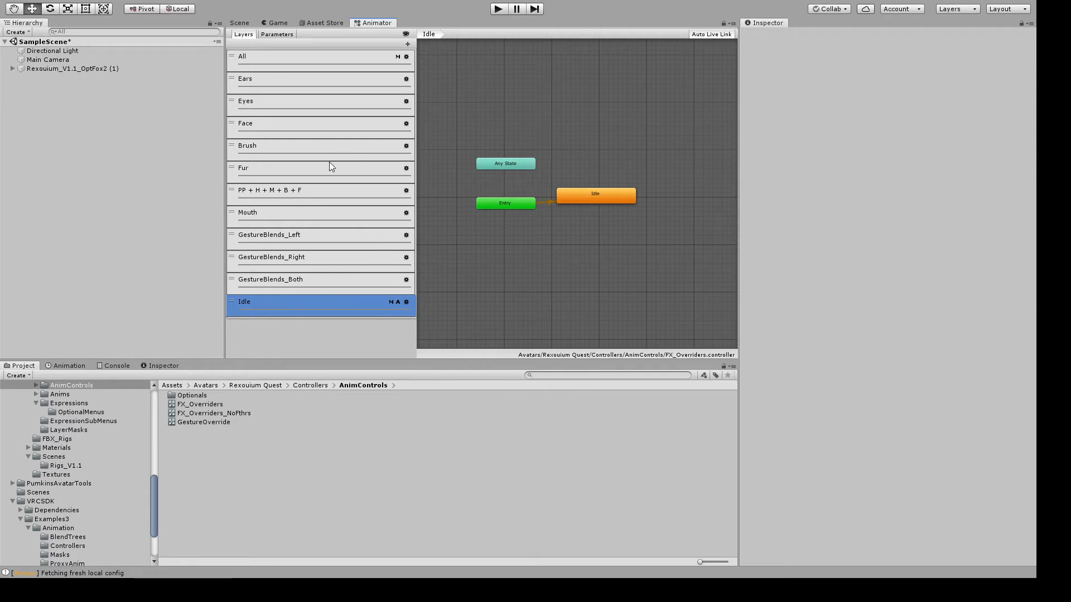
# Examine the Brush layer's state graph and the properties of its Brush off state
pyautogui.click(330, 145)
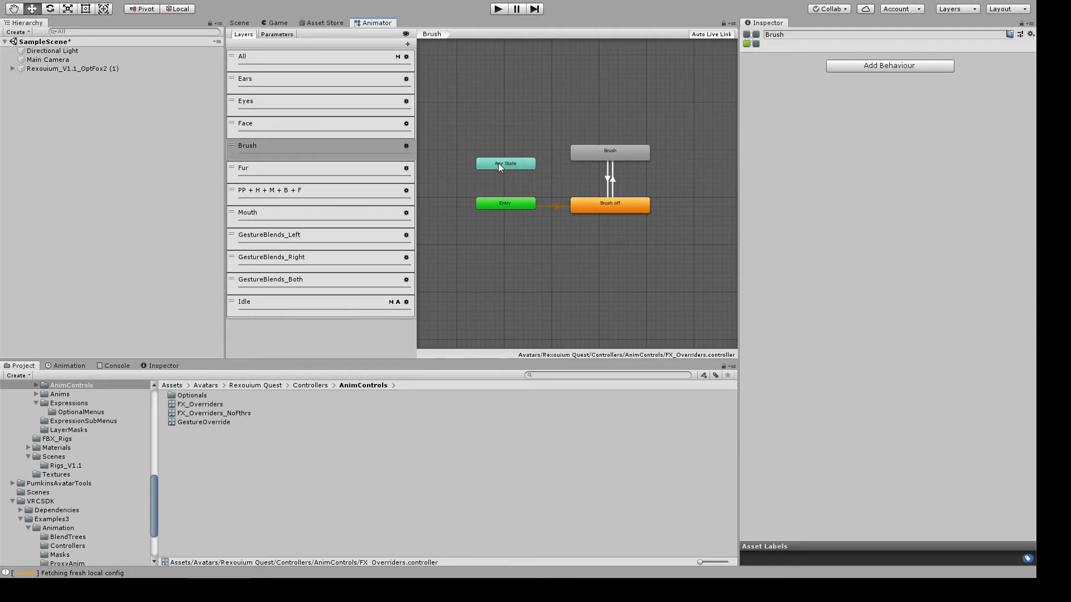
pyautogui.moveTo(506, 231); pyautogui.dragTo(490, 237, button='middle')
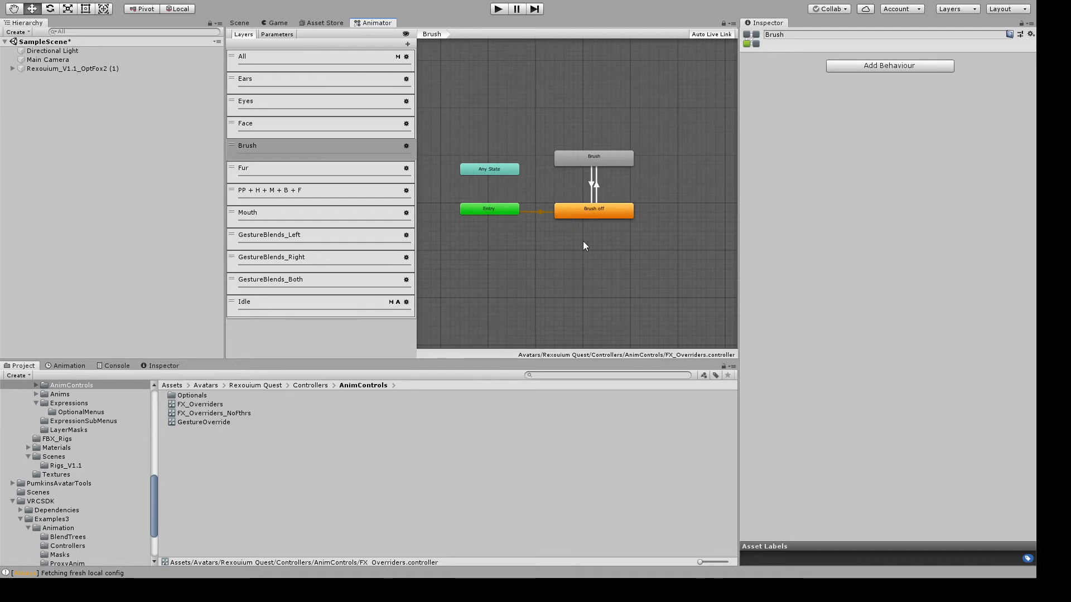
pyautogui.click(587, 212)
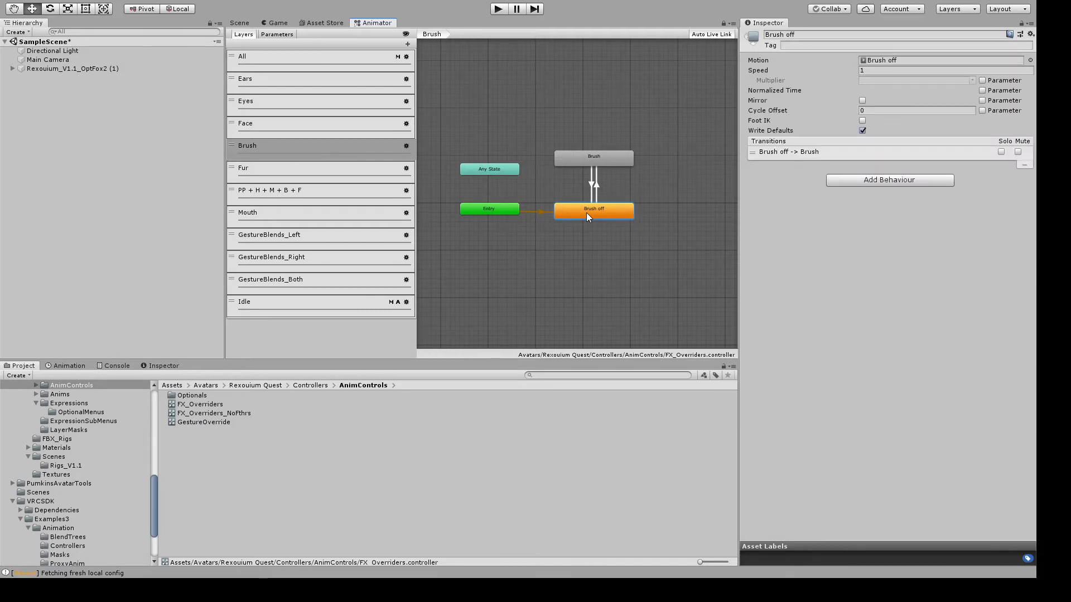
pyautogui.click(564, 123)
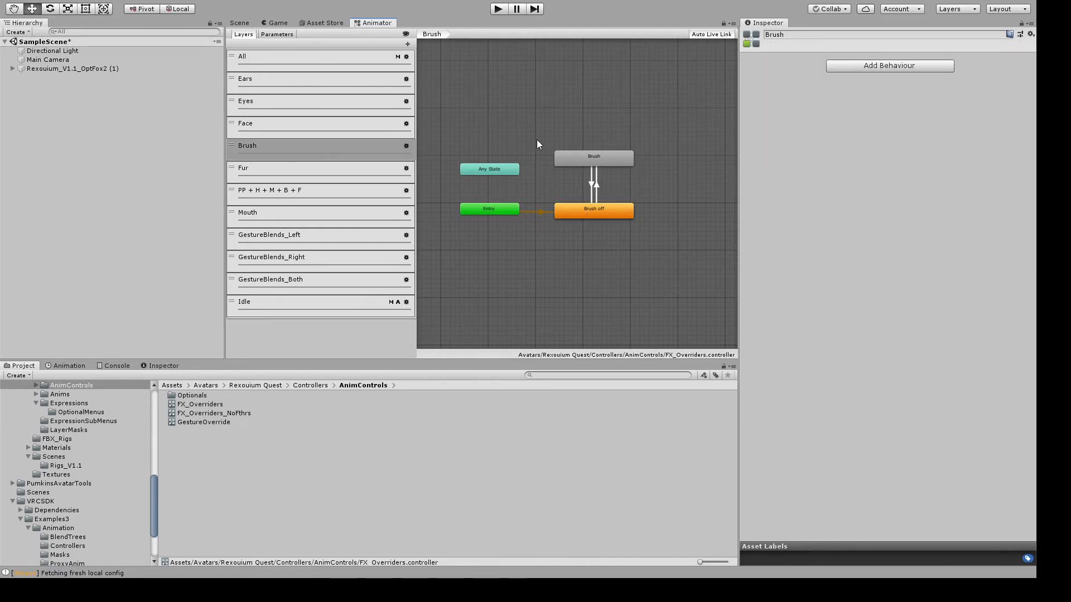
# Duplicate the Rexouium_V1.1_OptFox2 (1) avatar and deactivate the original in the scene
pyautogui.click(63, 69)
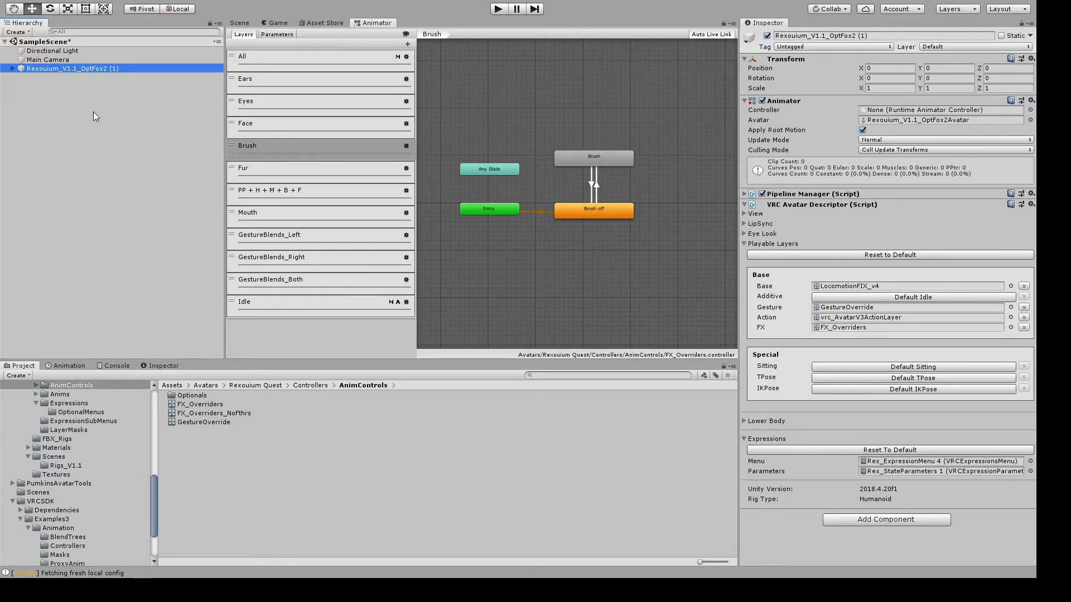
pyautogui.hotkey('ctrl', 'd')
pyautogui.click(61, 70)
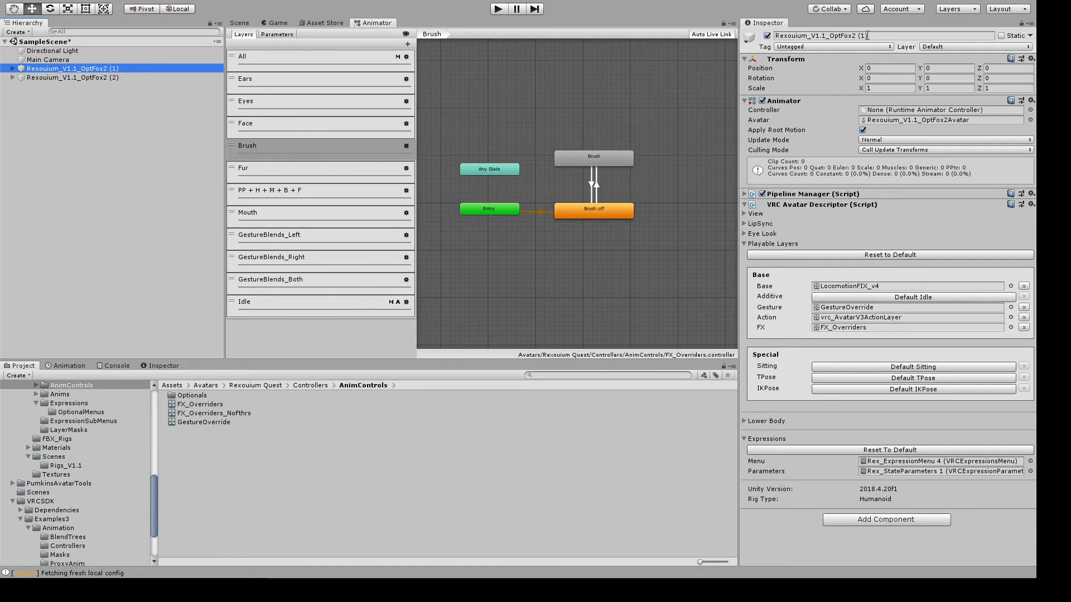
pyautogui.click(767, 35)
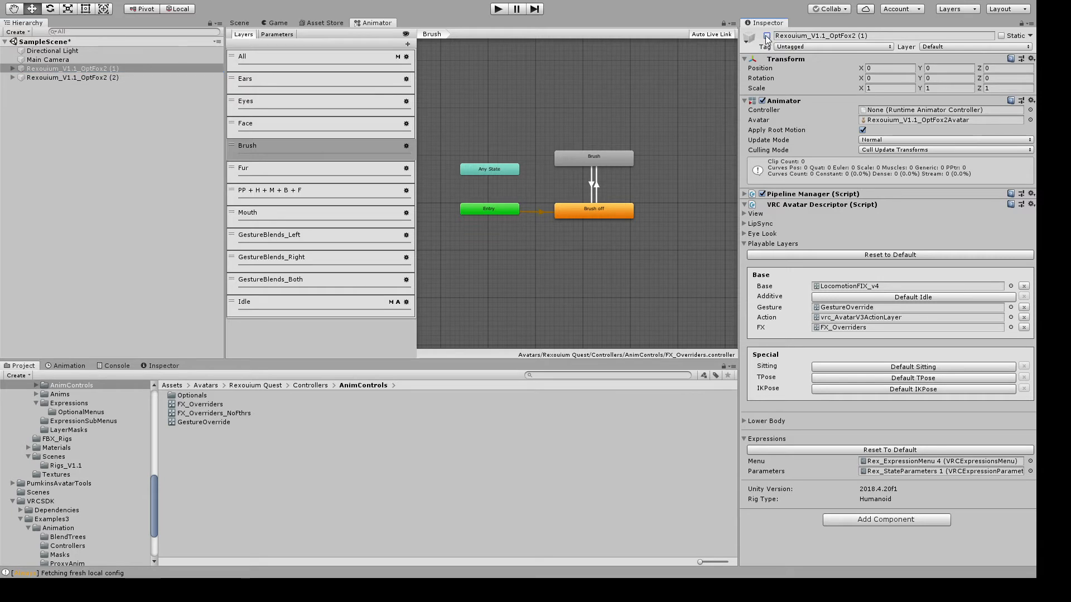
# Create an animation clip named Brush lysa on for the duplicated avatar Rexouium_V1.1_OptFox2 (2)
pyautogui.click(61, 78)
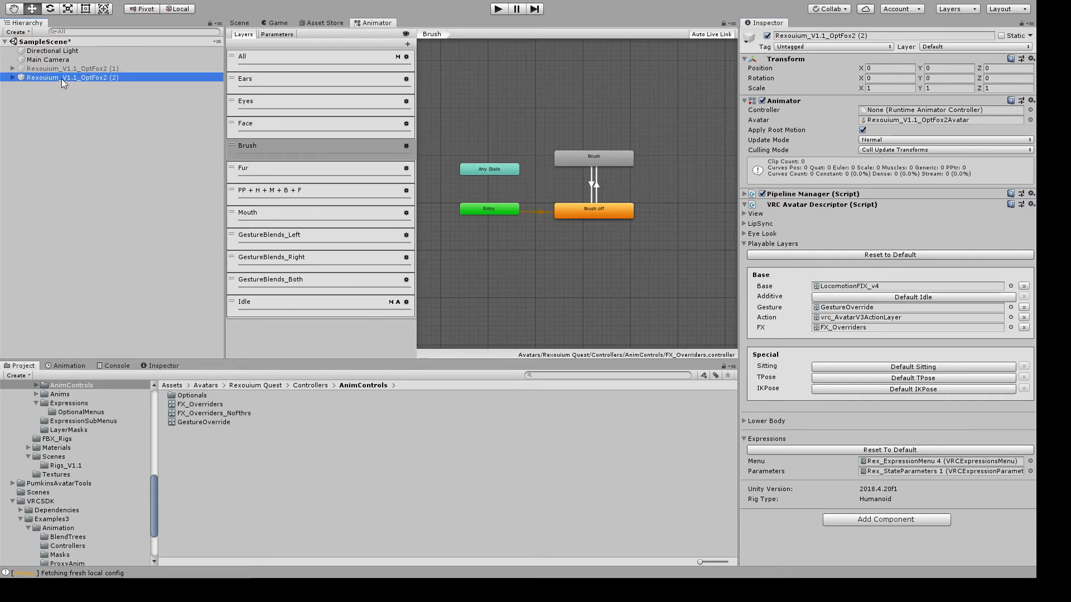
pyautogui.click(240, 23)
pyautogui.scroll(3, 408, 199)
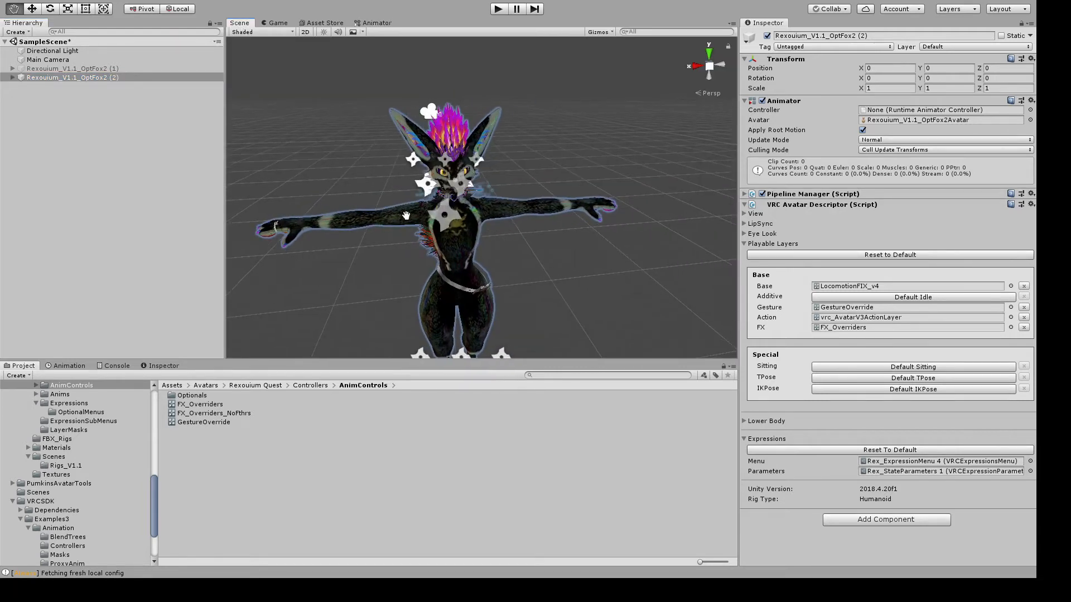
pyautogui.scroll(3, 406, 215)
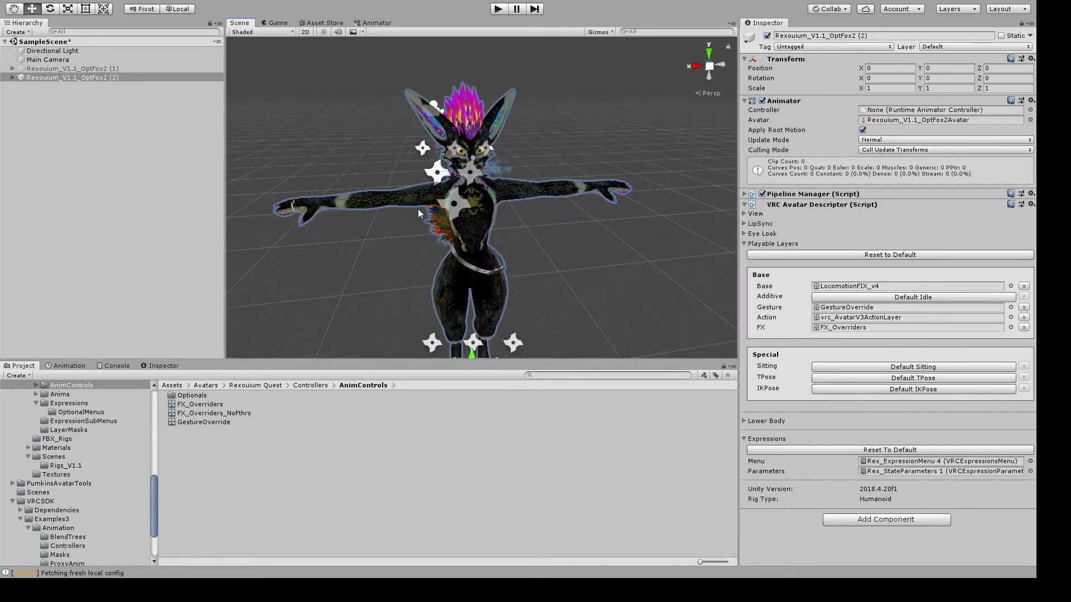
pyautogui.click(83, 79)
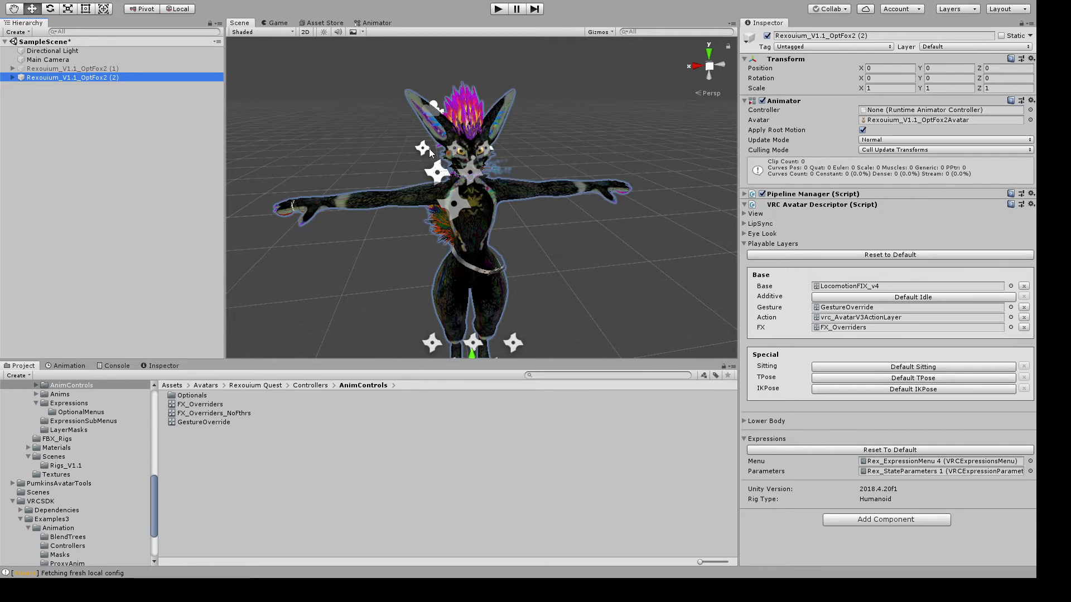
pyautogui.hotkey('ctrl', '6')
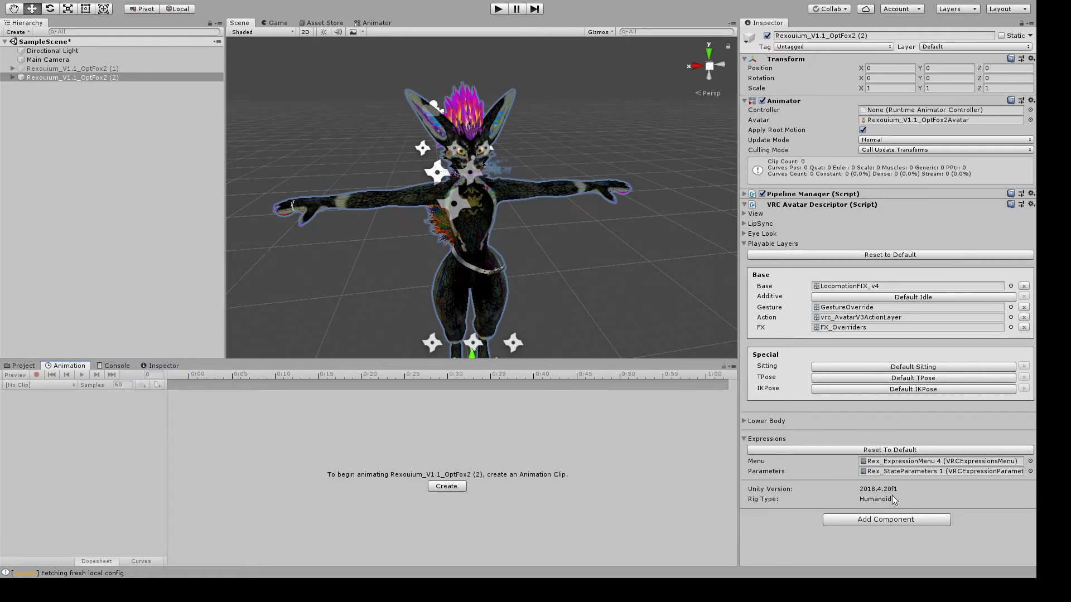
pyautogui.click(86, 78)
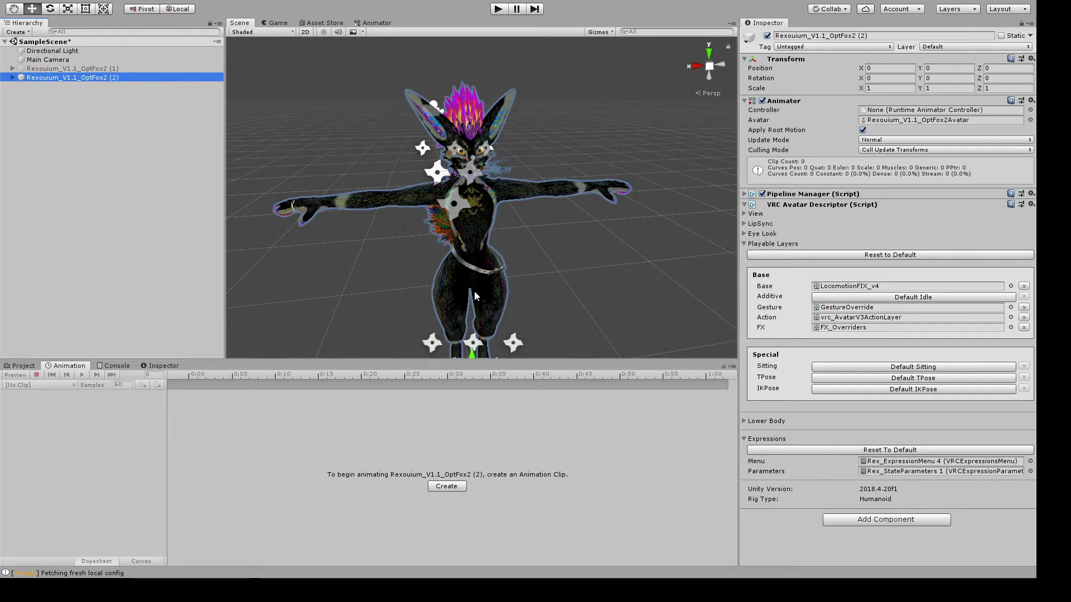
pyautogui.click(440, 488)
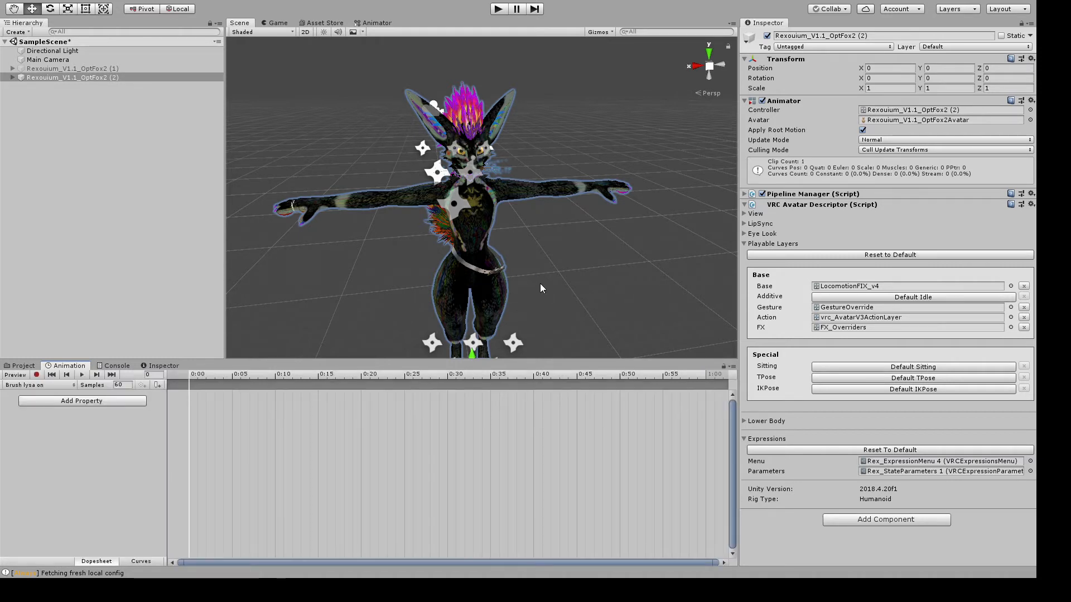
# Expand the duplicate's armature down to the left wrist and select the BrushBlender object
pyautogui.click(12, 78)
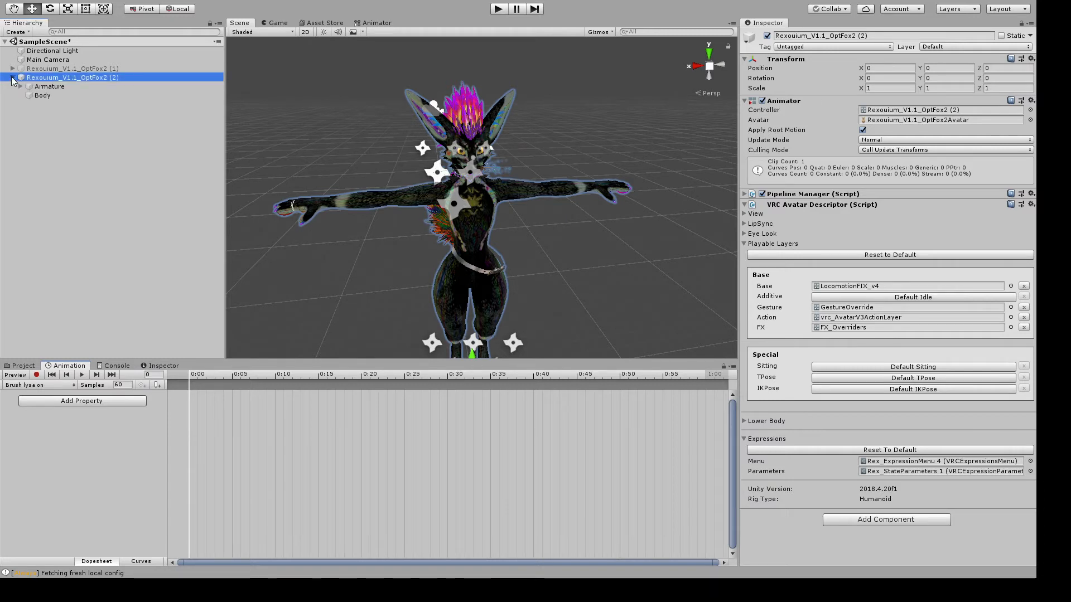
pyautogui.click(20, 87)
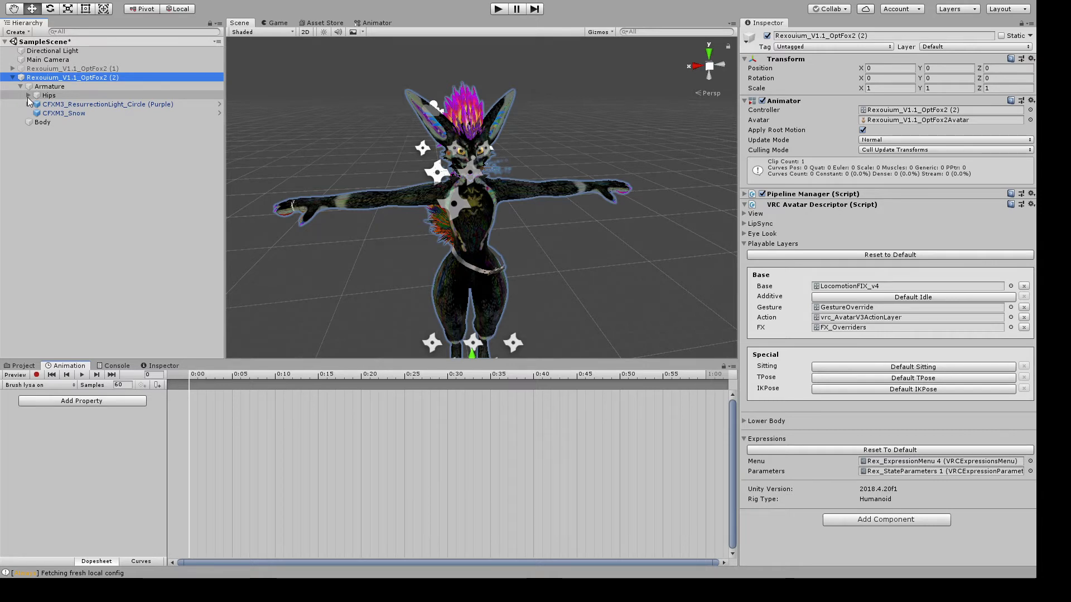
pyautogui.click(27, 96)
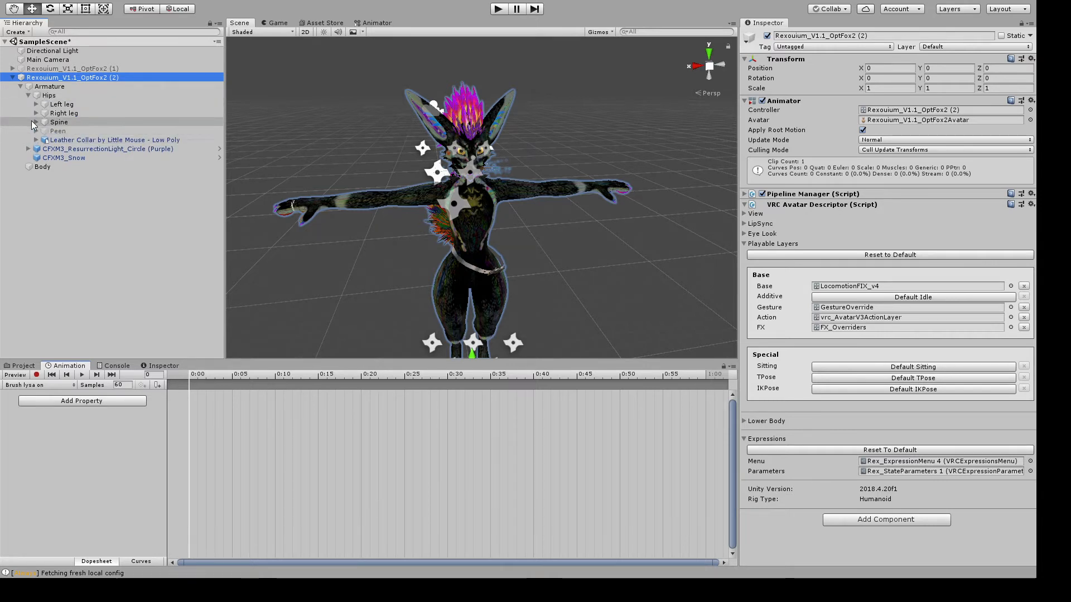
pyautogui.click(36, 122)
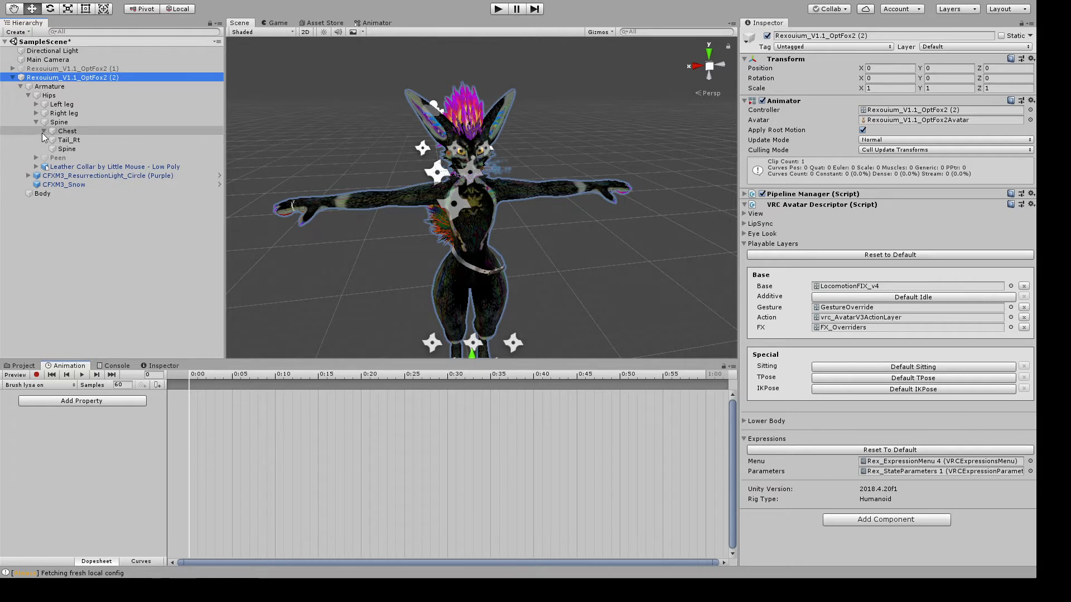
pyautogui.click(43, 132)
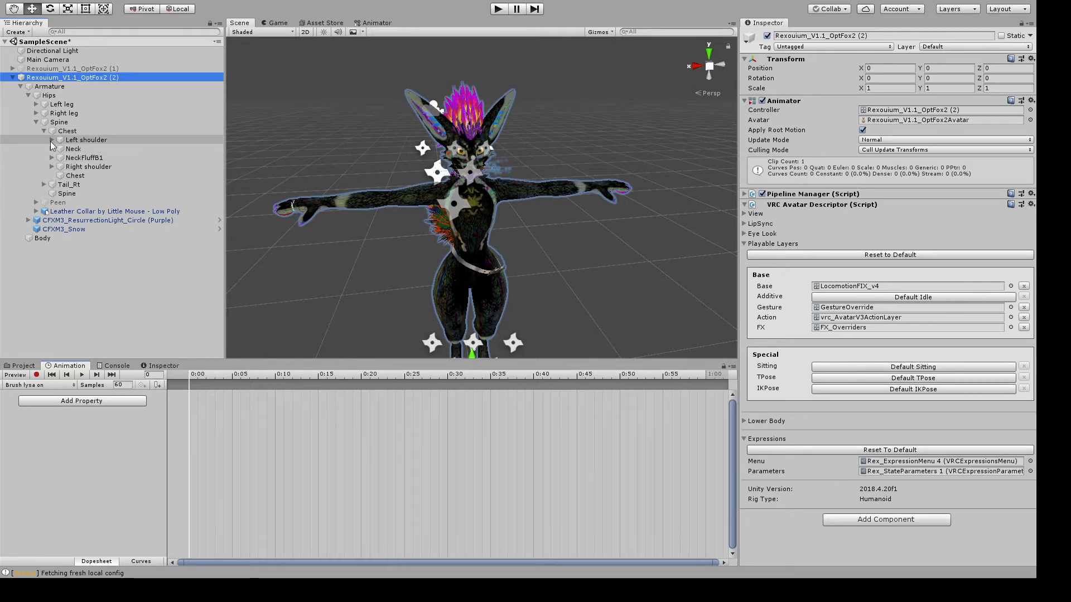
pyautogui.click(51, 140)
pyautogui.click(58, 149)
pyautogui.click(67, 158)
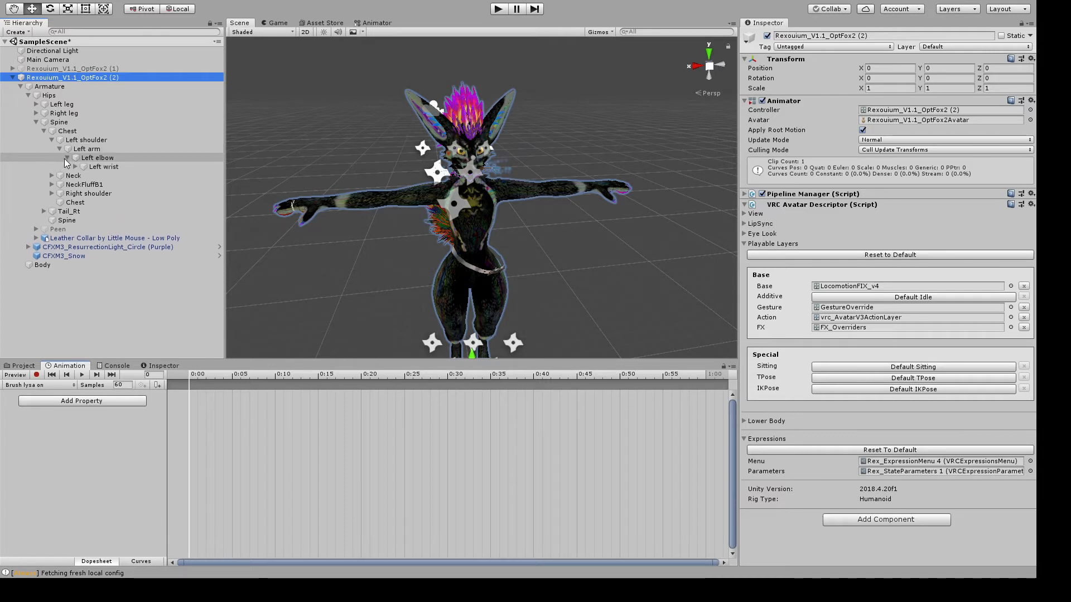
pyautogui.click(75, 167)
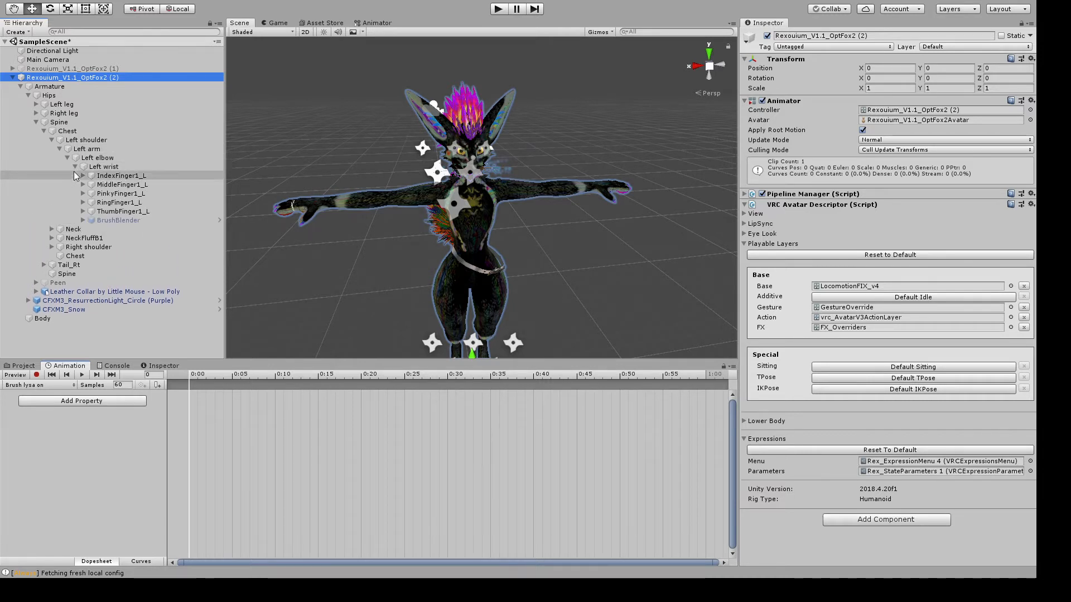
pyautogui.click(132, 221)
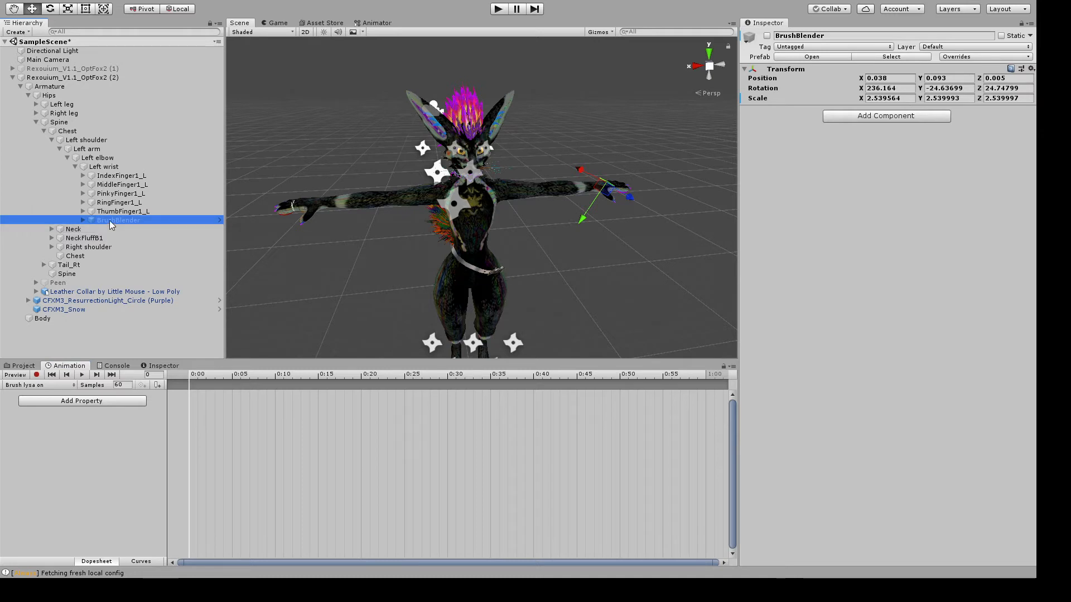
# Record a keyframe at 0:00 that activates BrushBlender in the Brush lysa on clip, then end recording and preview
pyautogui.click(36, 376)
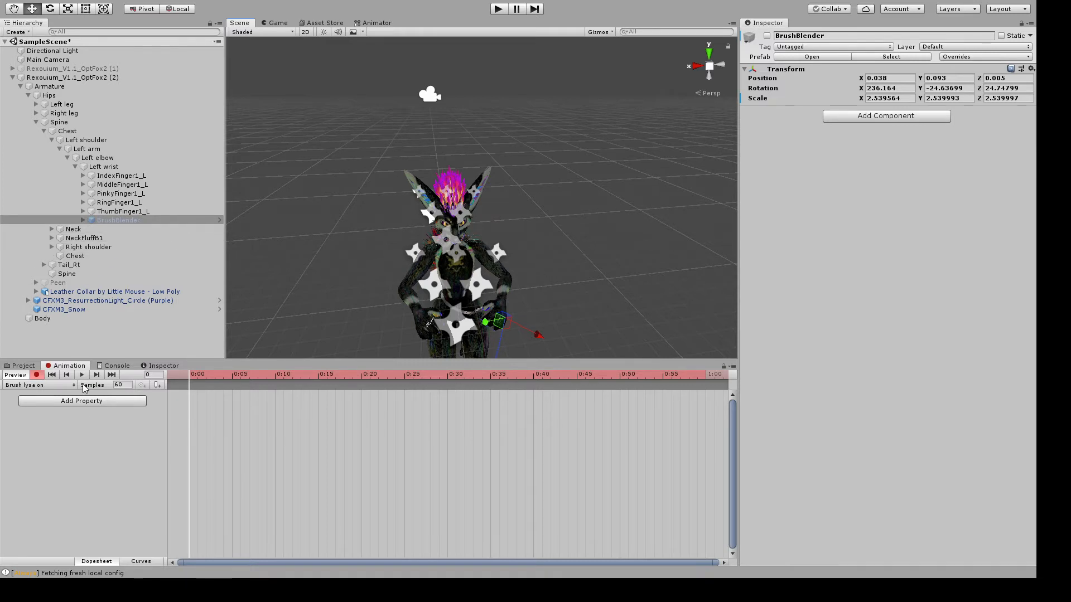
pyautogui.click(767, 37)
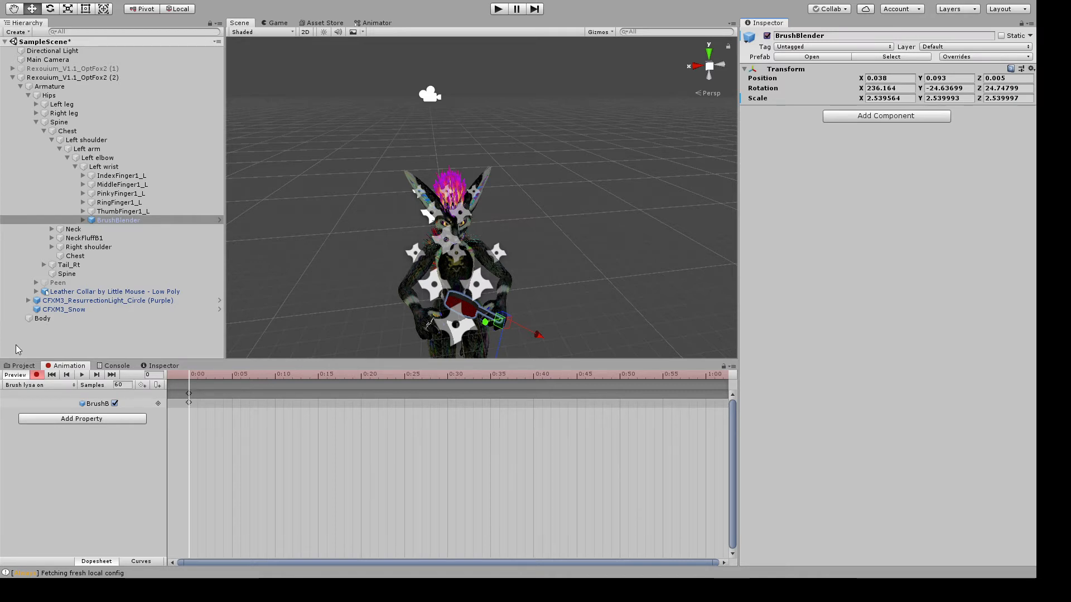
pyautogui.click(36, 374)
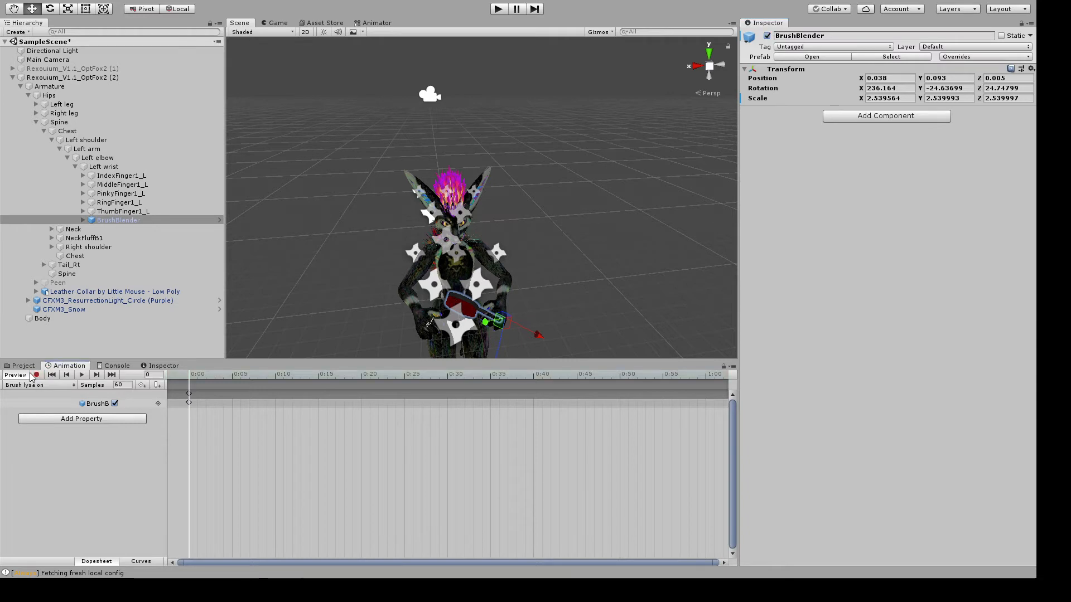
pyautogui.click(16, 375)
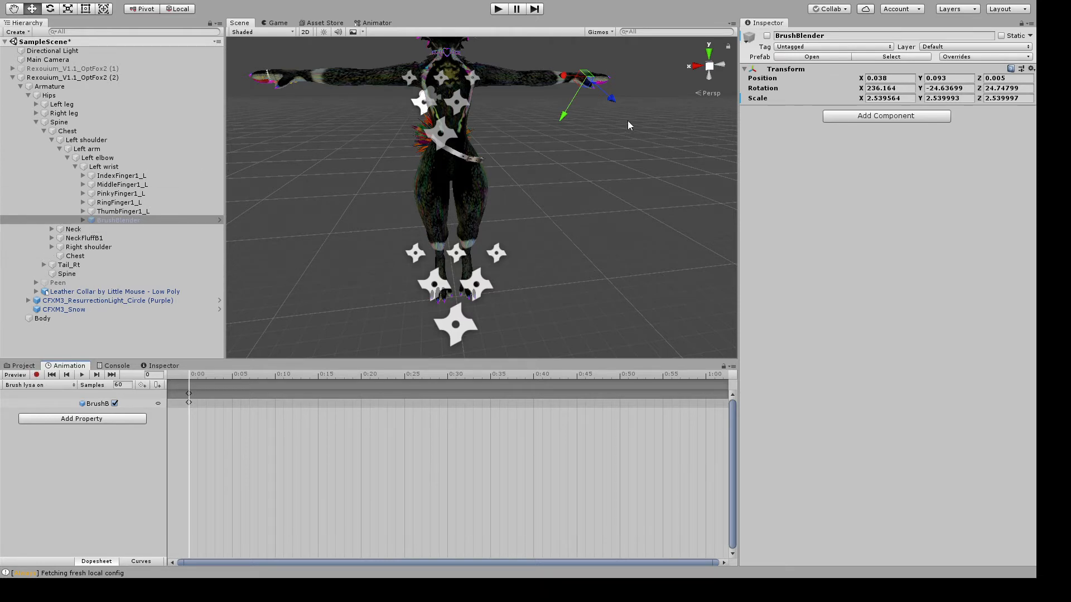
# Locate the animator controller assigned to Rexouium_V1.1_OptFox2 (2) in the Addons folder and delete it
pyautogui.click(110, 78)
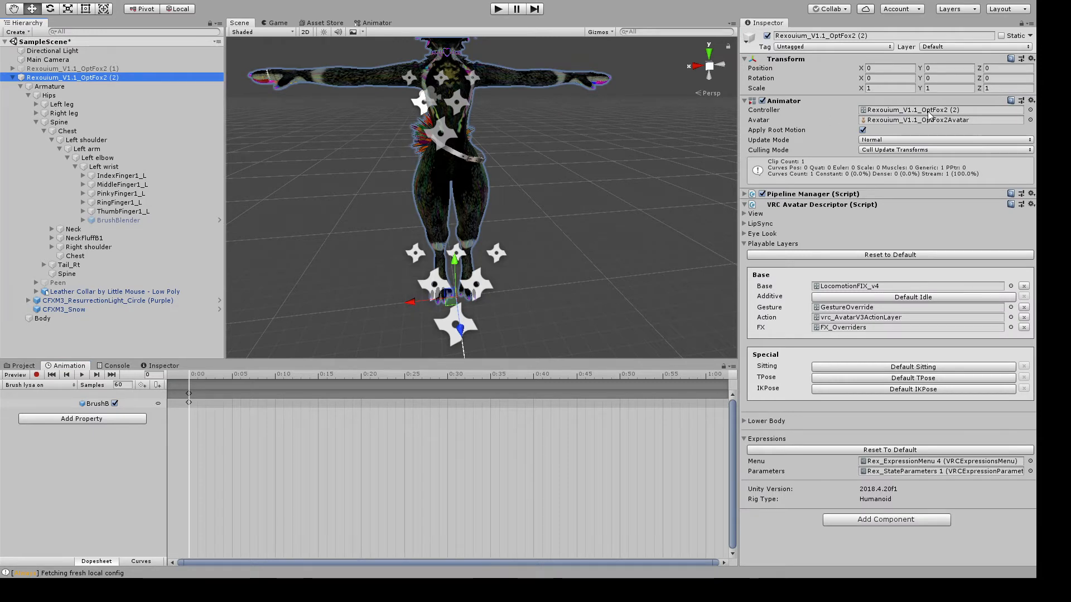
pyautogui.click(929, 114)
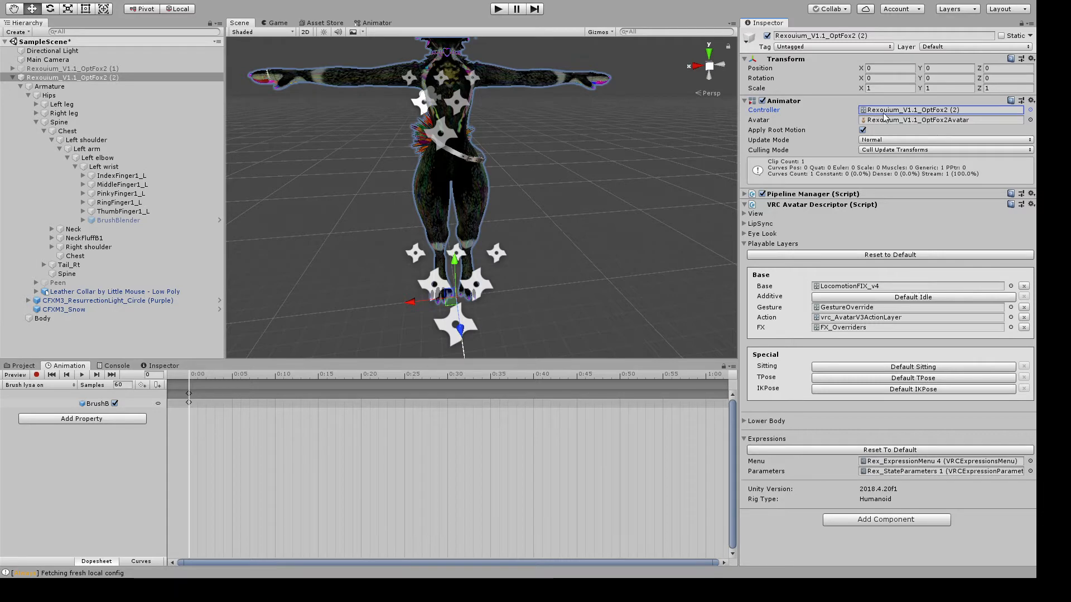
pyautogui.click(20, 366)
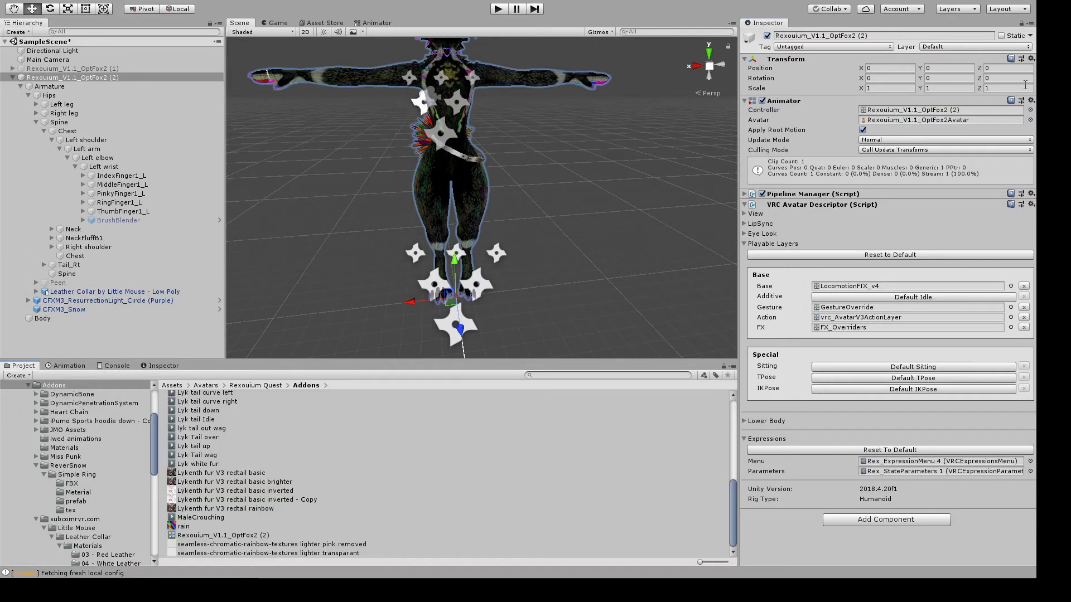
pyautogui.click(868, 111)
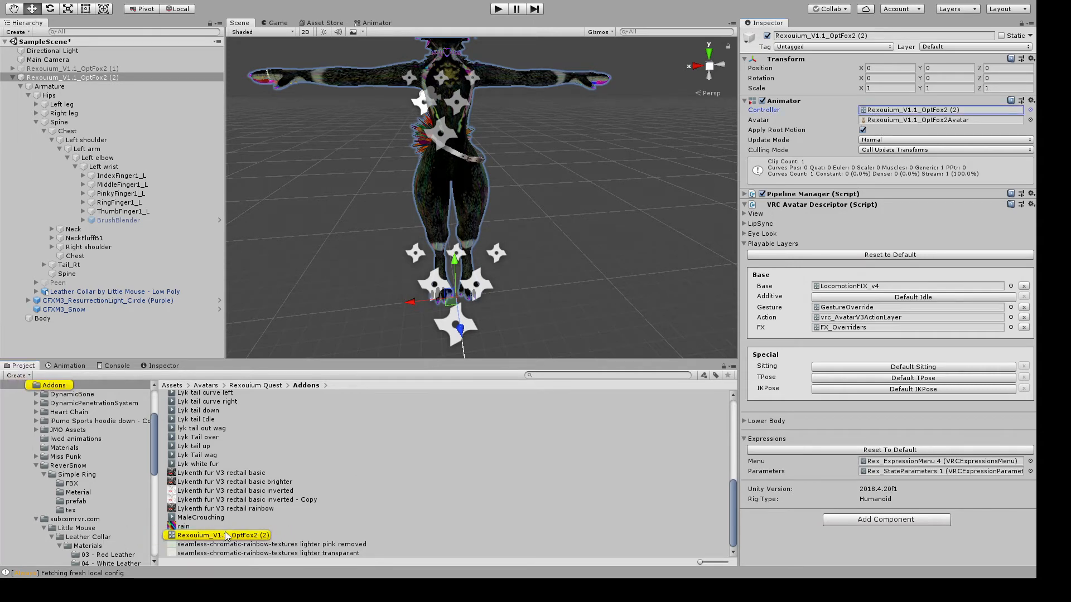
pyautogui.click(184, 528)
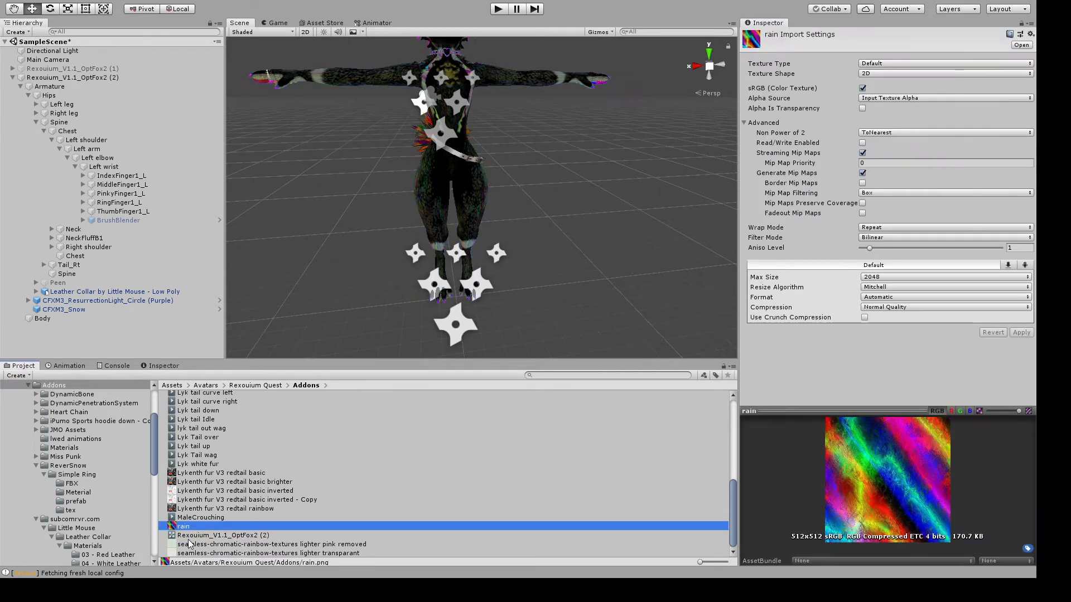
pyautogui.click(187, 544)
pyautogui.click(188, 538)
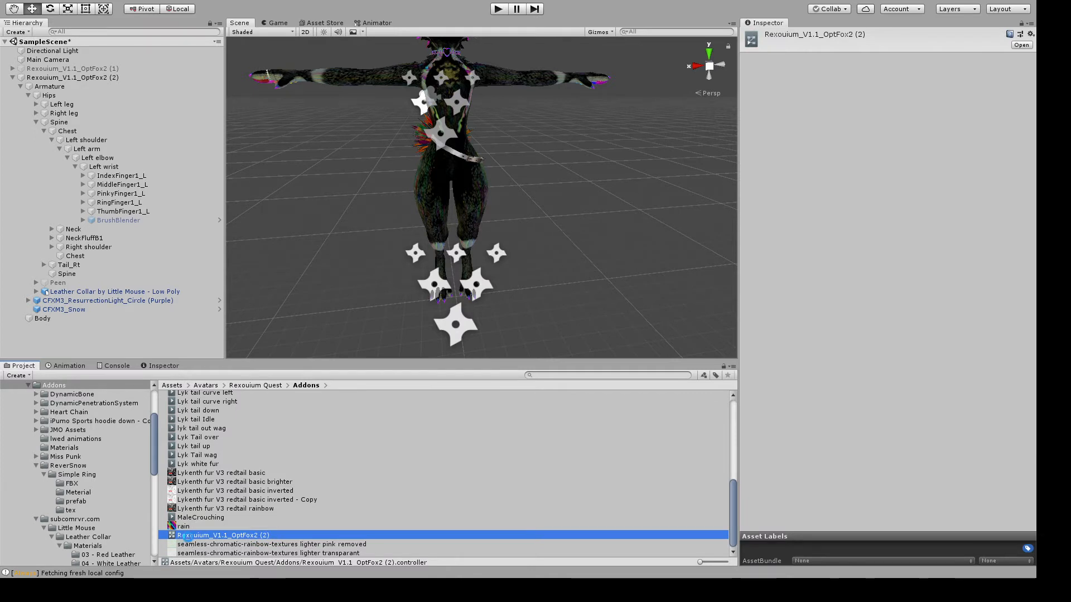
pyautogui.press('Delete')
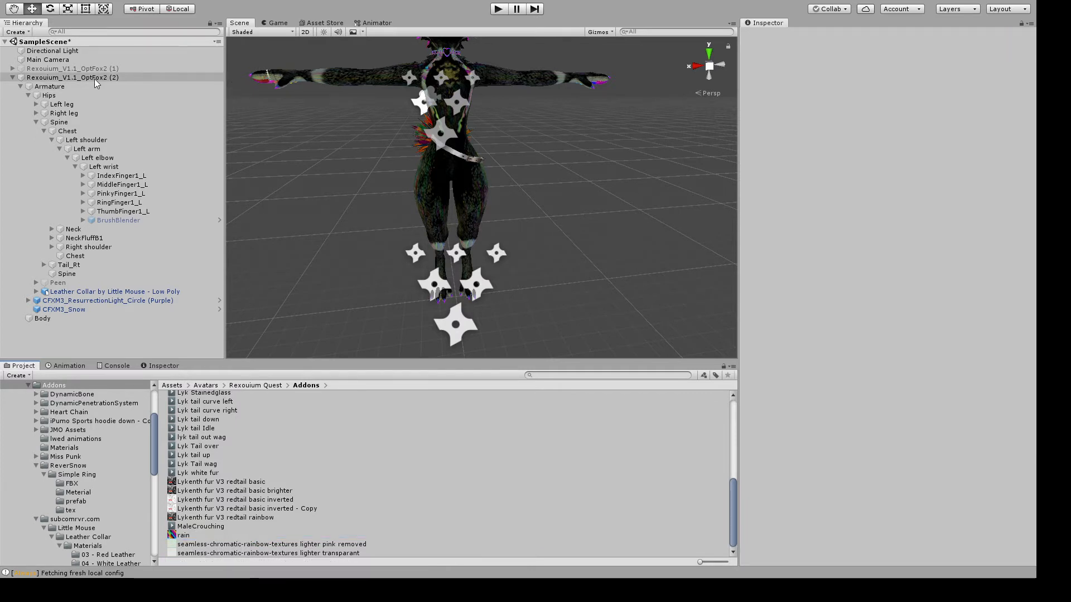
# Activate BrushBlender on the duplicate's left wrist and create an animation clip named Brush lysa off for Rexouium_V1.1_OptFox2 (2)
pyautogui.click(121, 220)
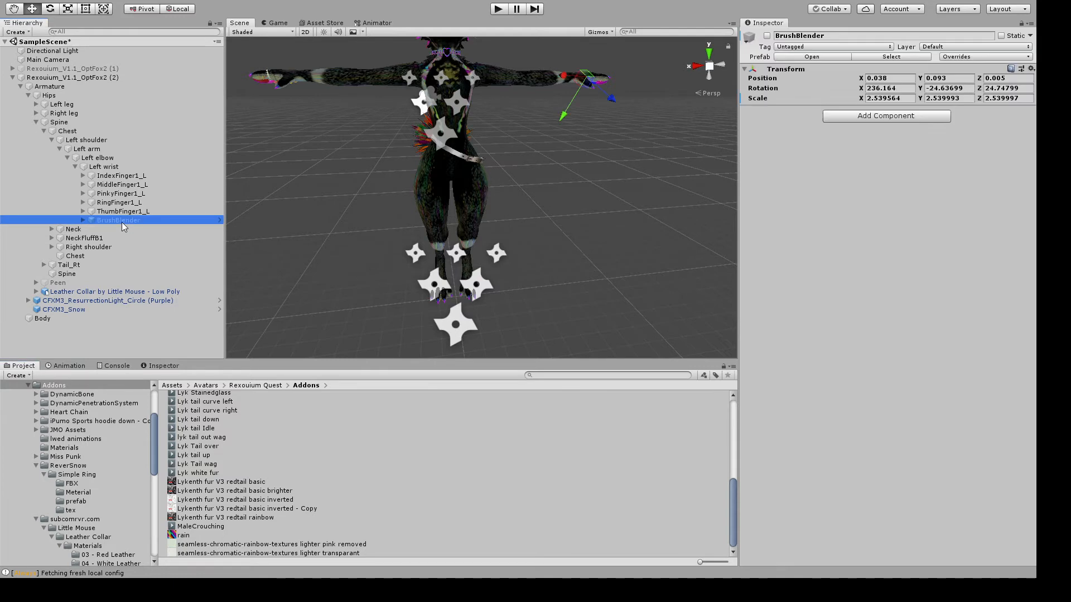
pyautogui.click(767, 35)
pyautogui.moveTo(520, 155)
pyautogui.mouseDown(button='middle')
pyautogui.moveTo(528, 165)
pyautogui.moveTo(517, 181)
pyautogui.mouseUp(button='middle')
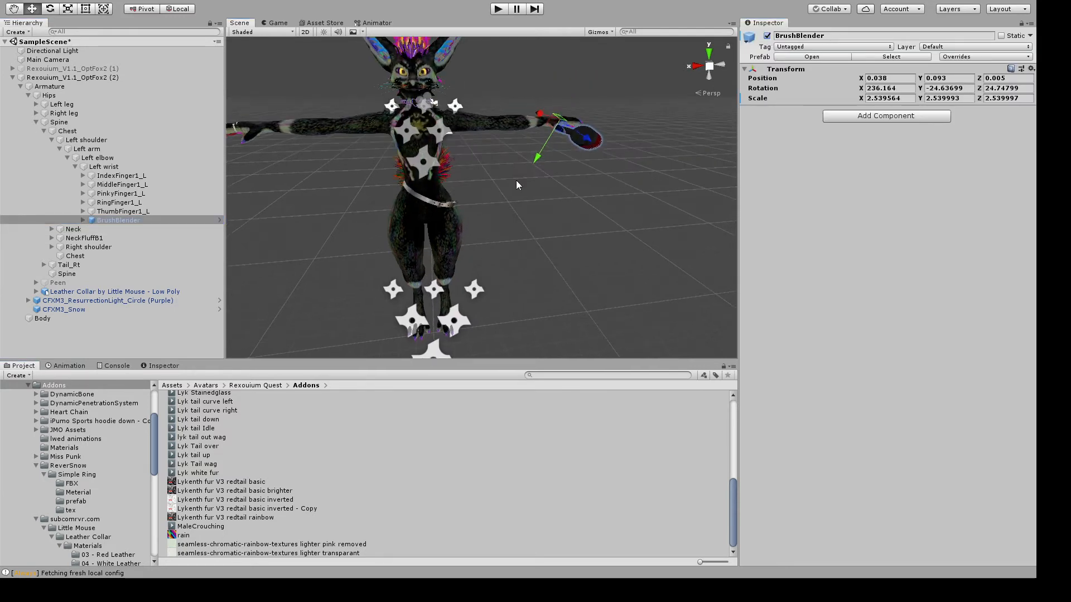
pyautogui.click(76, 78)
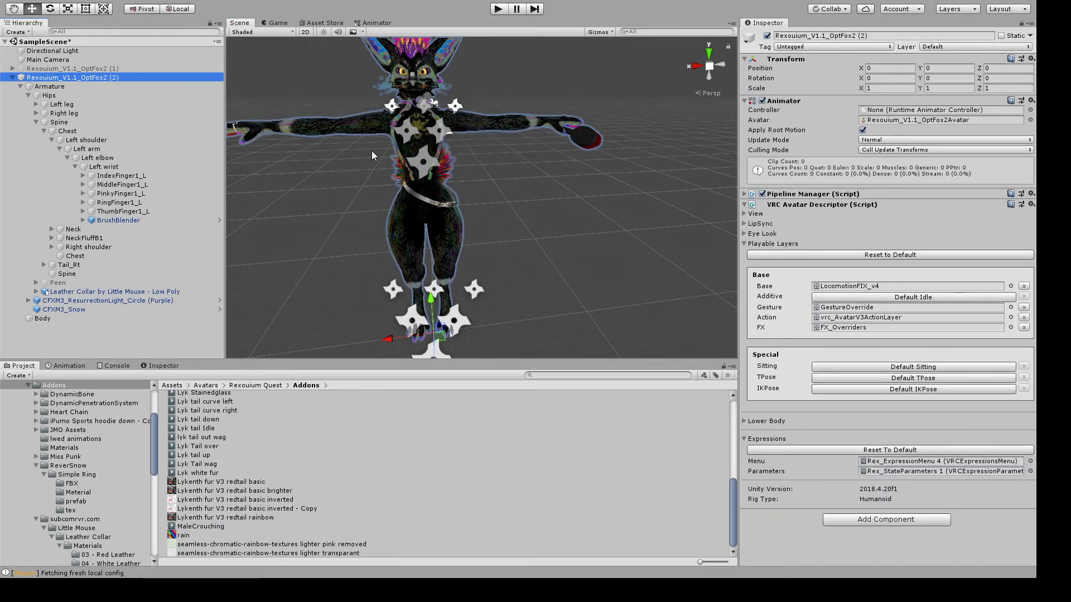
pyautogui.hotkey('ctrl', '6')
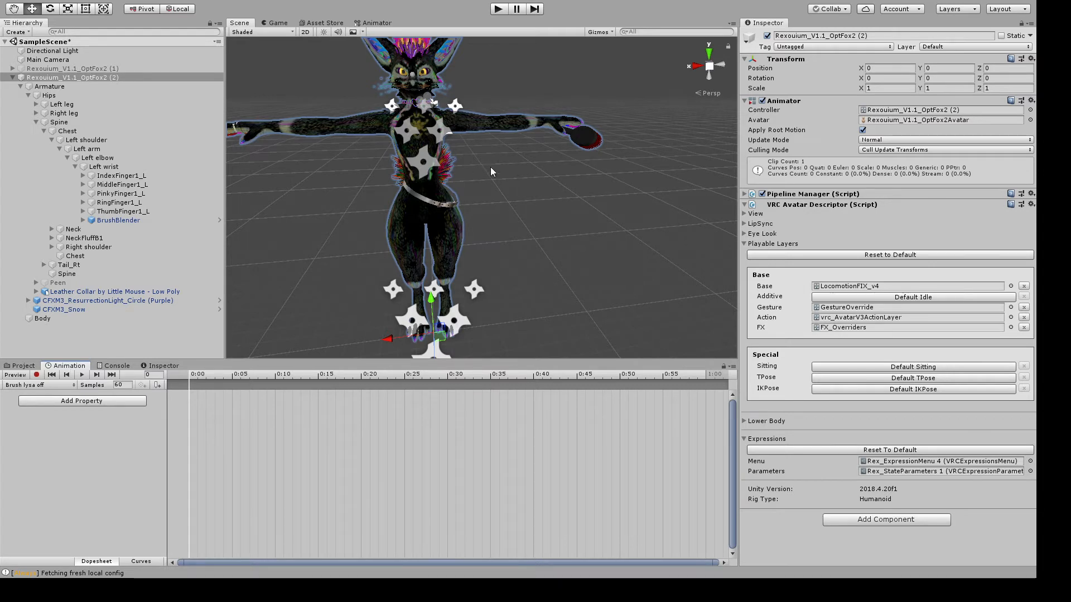
# Record a keyframe at 0:00 that deactivates BrushBlender in the Brush lysa off clip, then end recording and preview
pyautogui.click(36, 375)
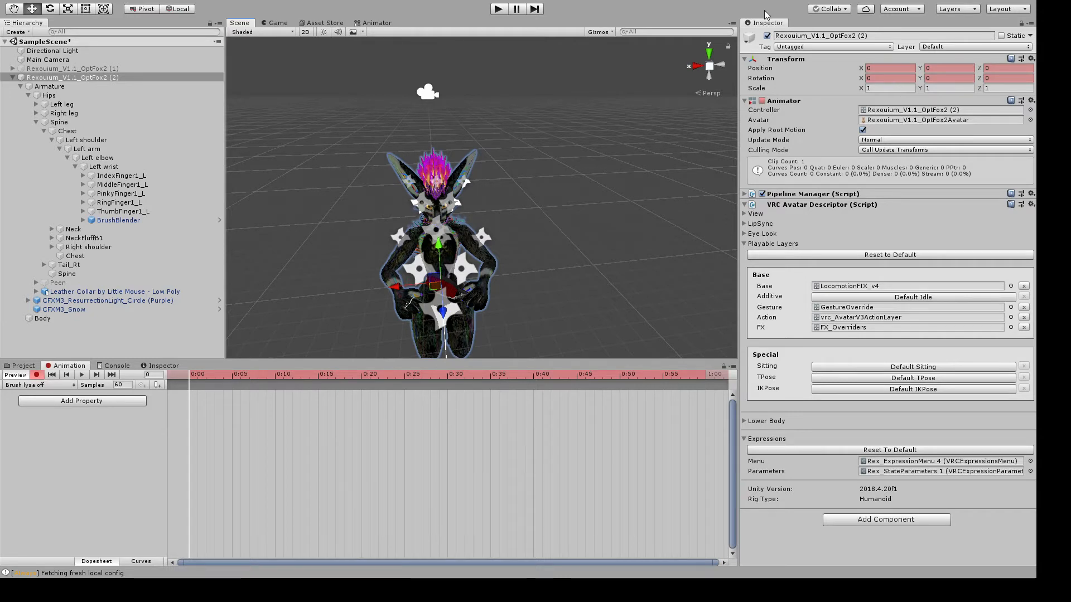
pyautogui.click(768, 36)
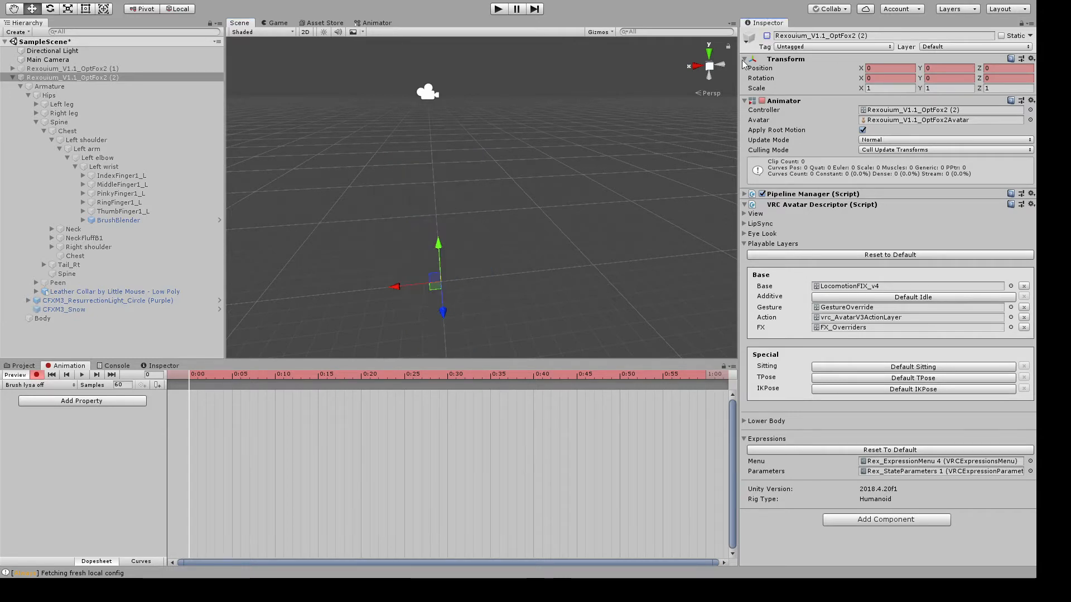
pyautogui.click(768, 36)
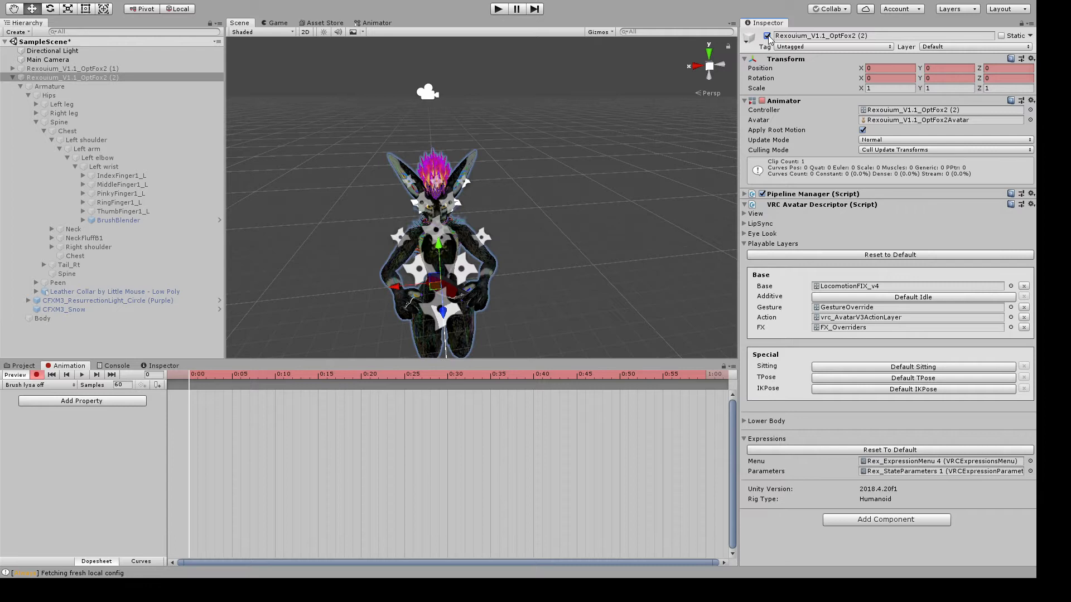
pyautogui.click(135, 219)
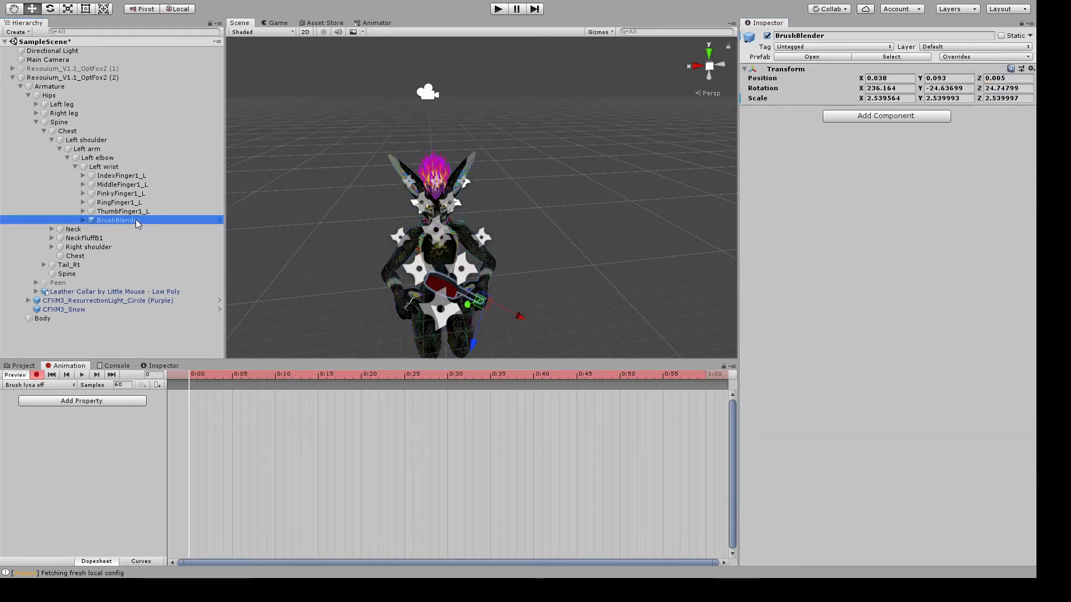
pyautogui.click(768, 36)
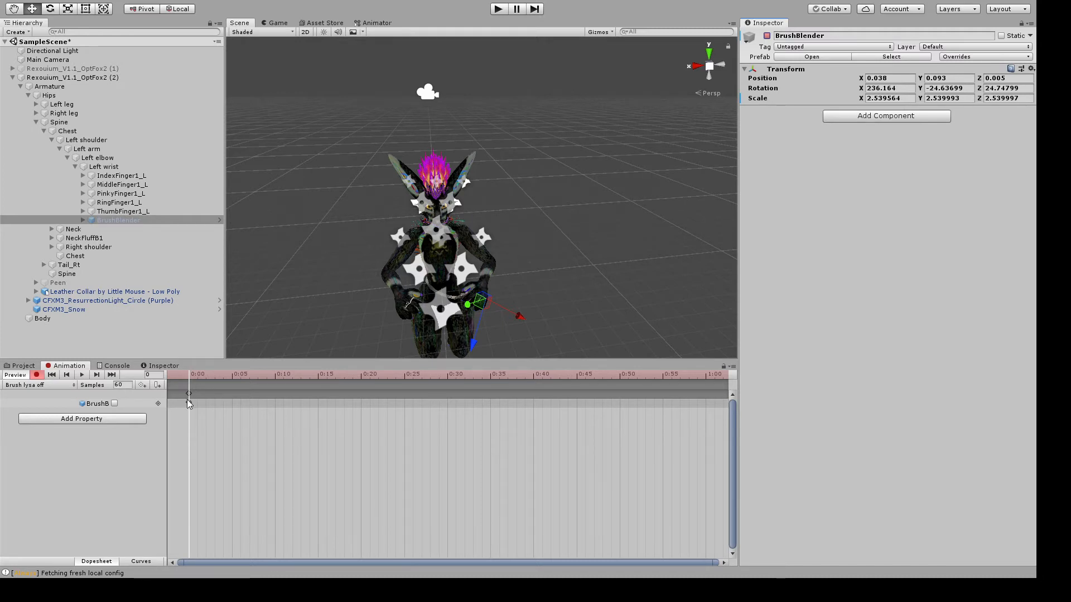
pyautogui.click(36, 375)
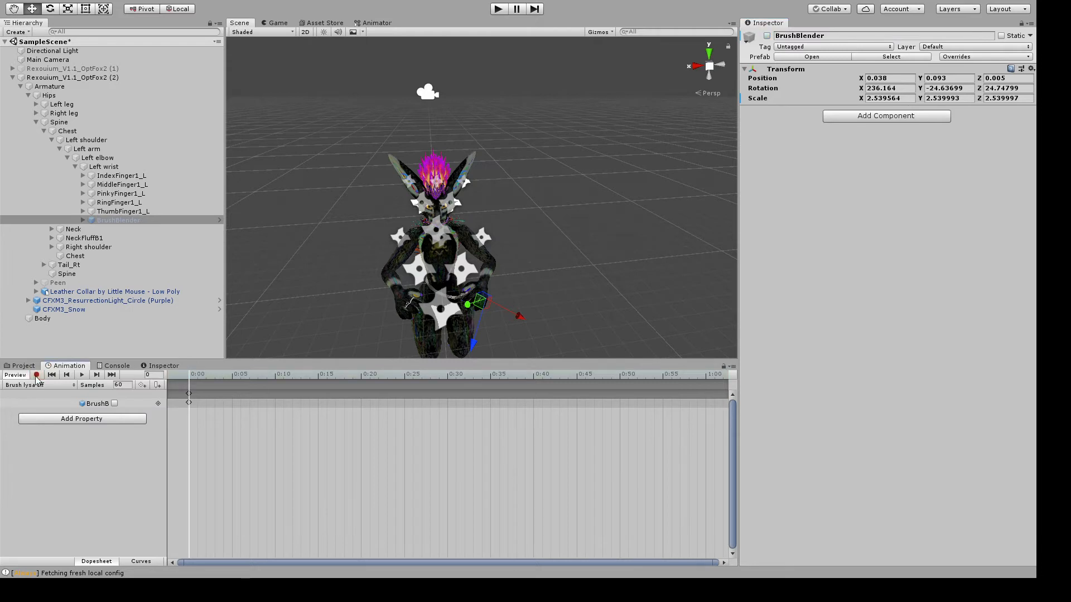
pyautogui.click(16, 376)
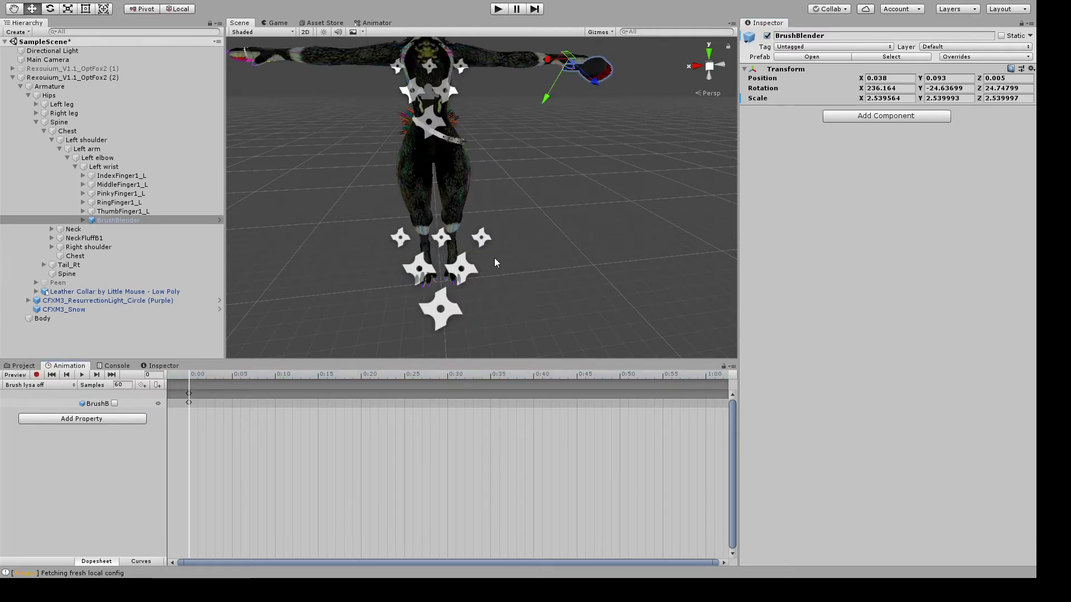
pyautogui.moveTo(493, 240); pyautogui.dragTo(496, 296, button='middle')
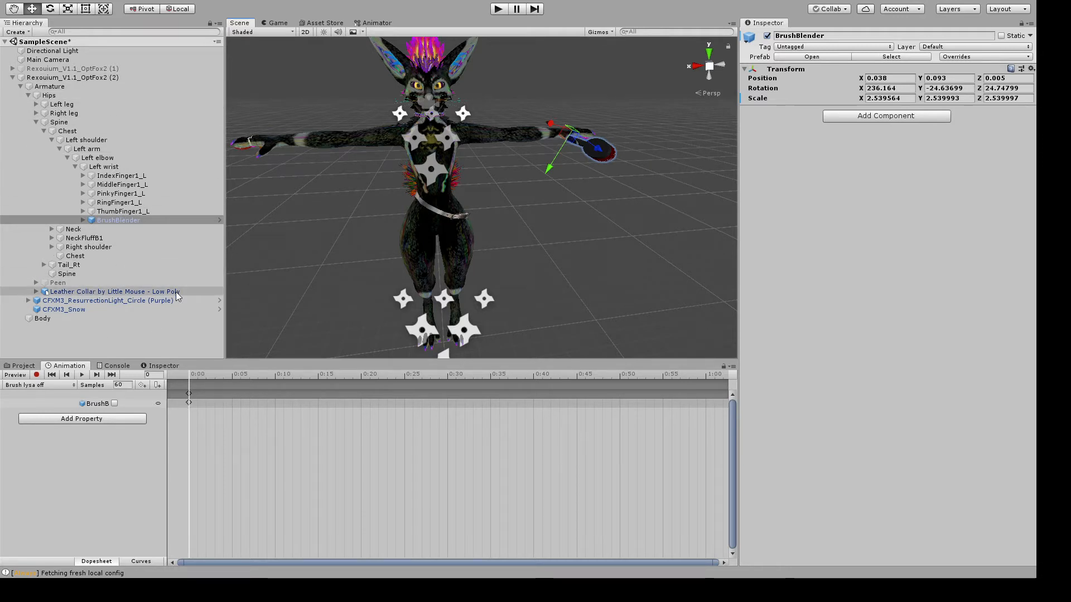
# Delete the newly generated Rexouium_V1.1_OptFox2 (2) controller from the Addons folder, keeping the recorded clips
pyautogui.click(95, 80)
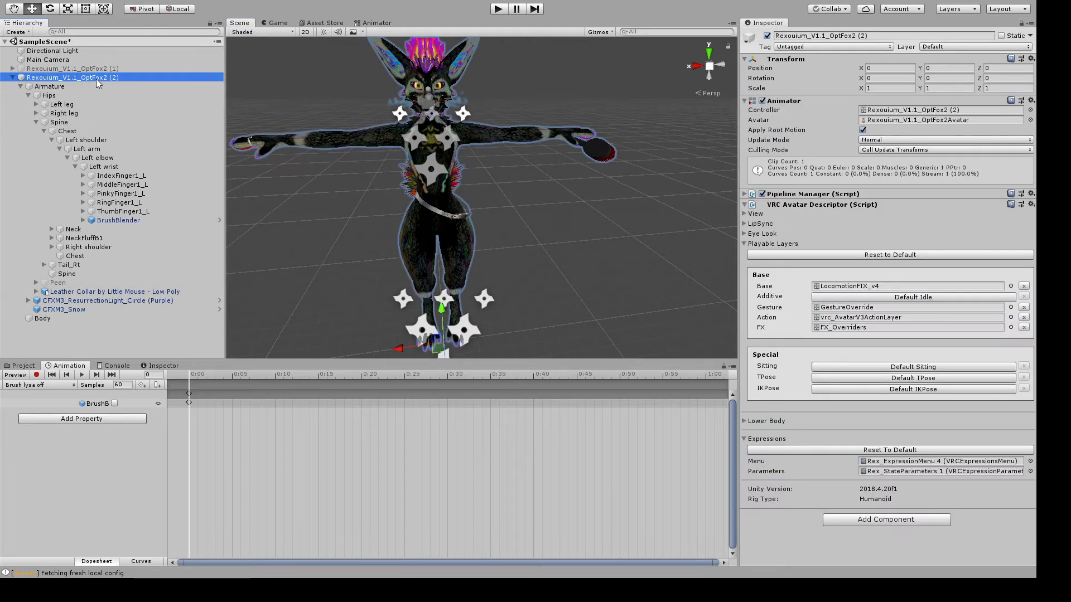
pyautogui.click(915, 112)
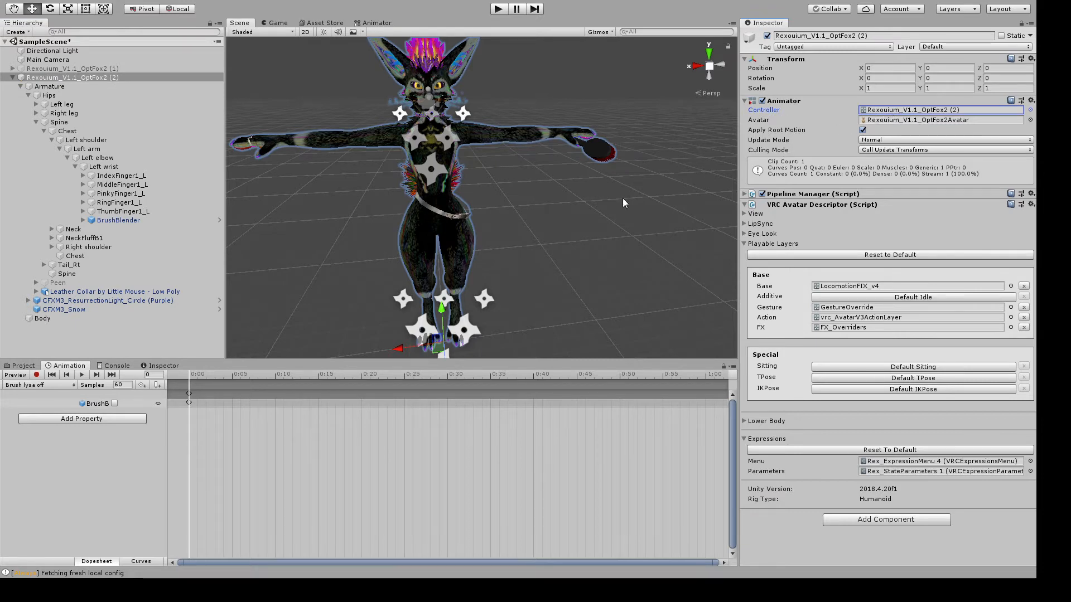
pyautogui.click(22, 366)
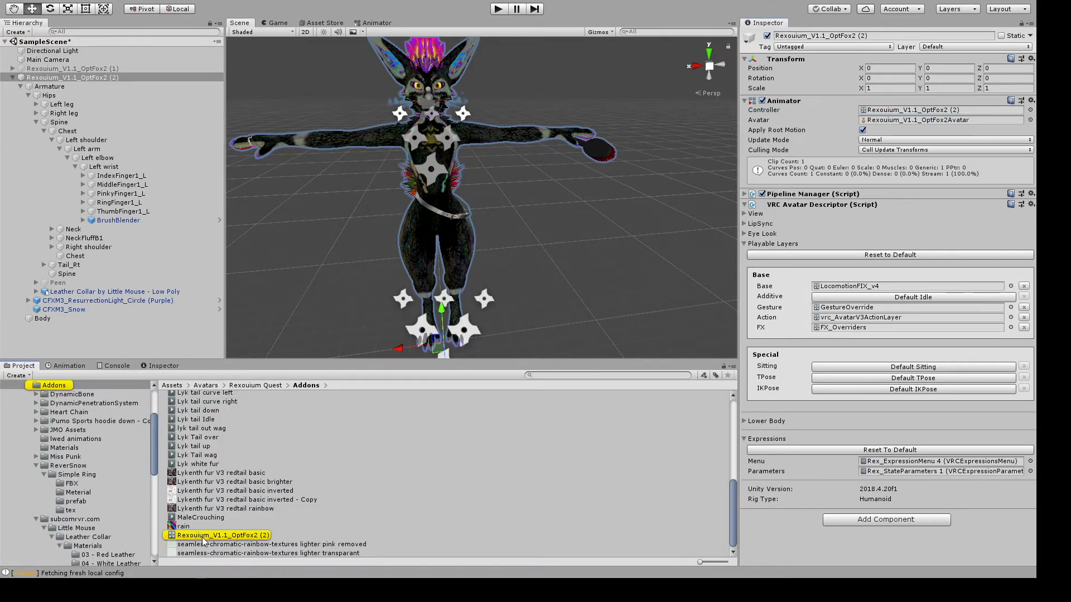
pyautogui.click(189, 527)
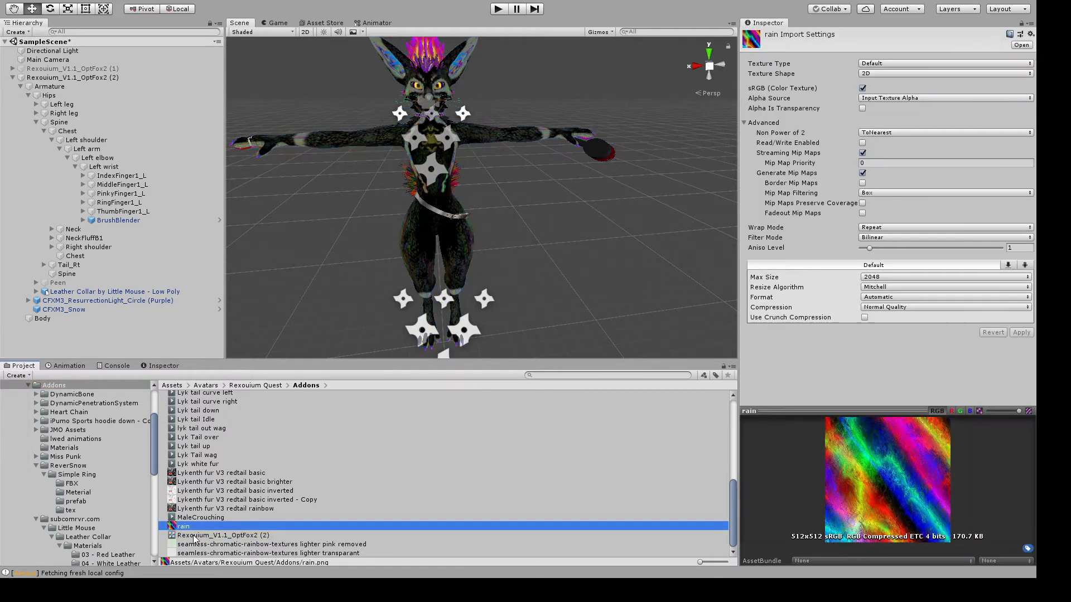
pyautogui.click(195, 536)
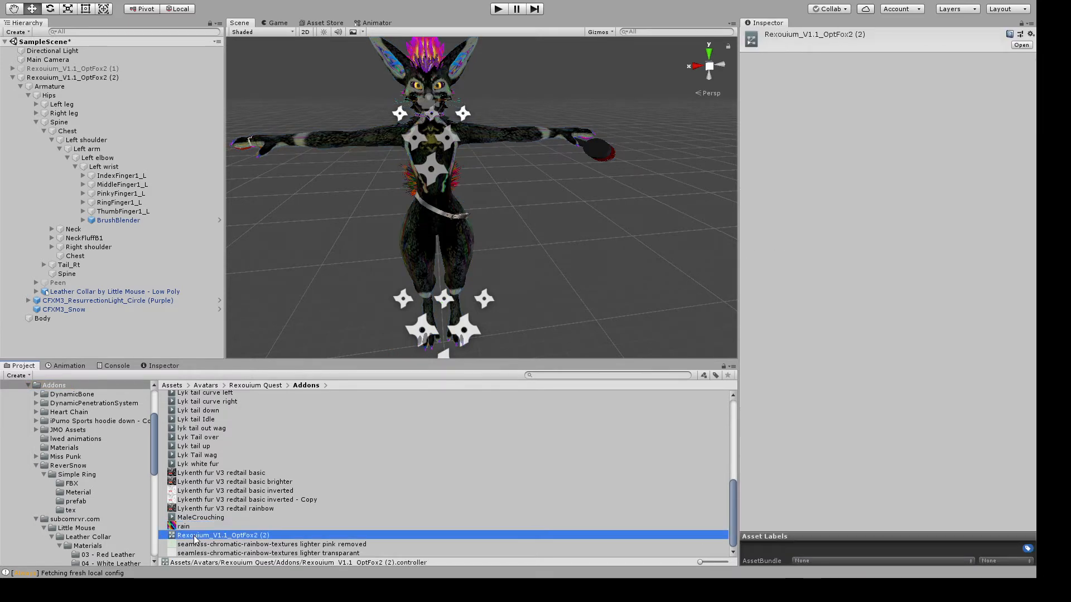
pyautogui.hotkey('shift', 'Delete')
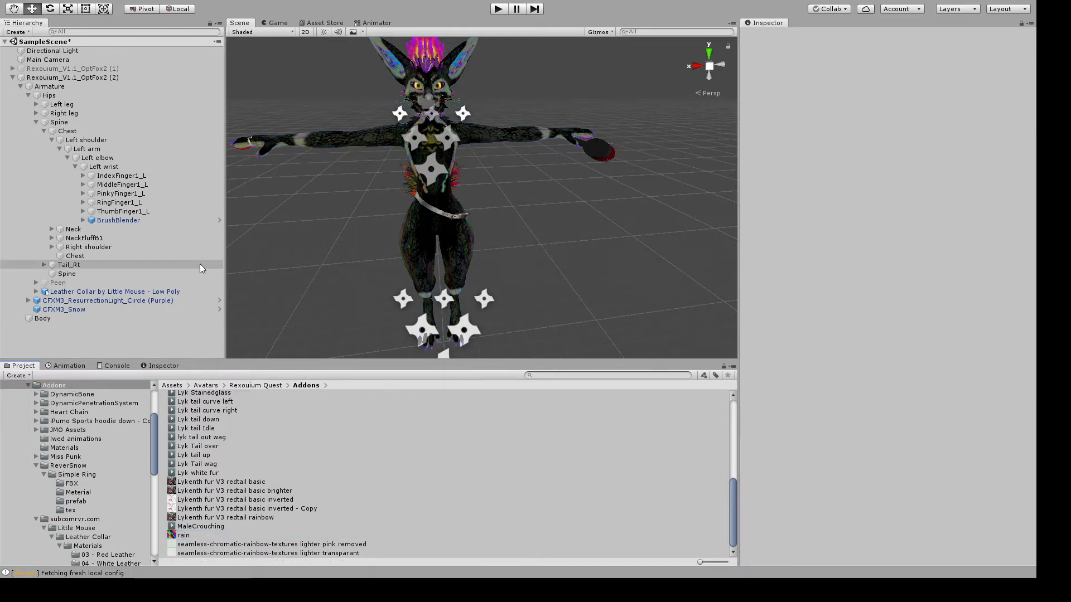
# Delete the duplicate avatar Rexouium_V1.1_OptFox2 (2) from the scene and reactivate the original Rexouium_V1.1_OptFox2 (1)
pyautogui.click(64, 367)
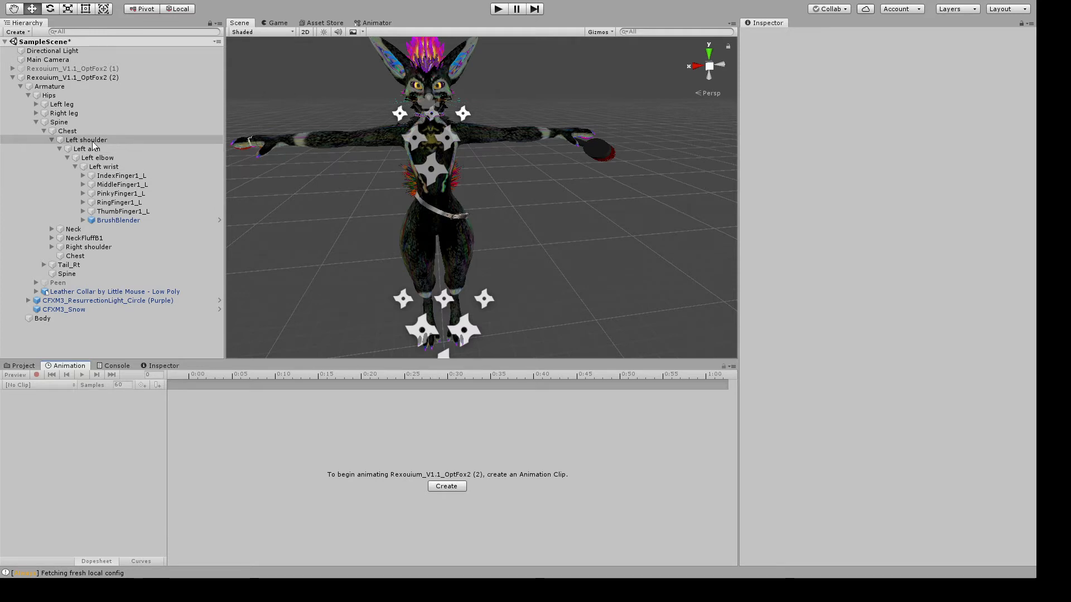
pyautogui.click(84, 78)
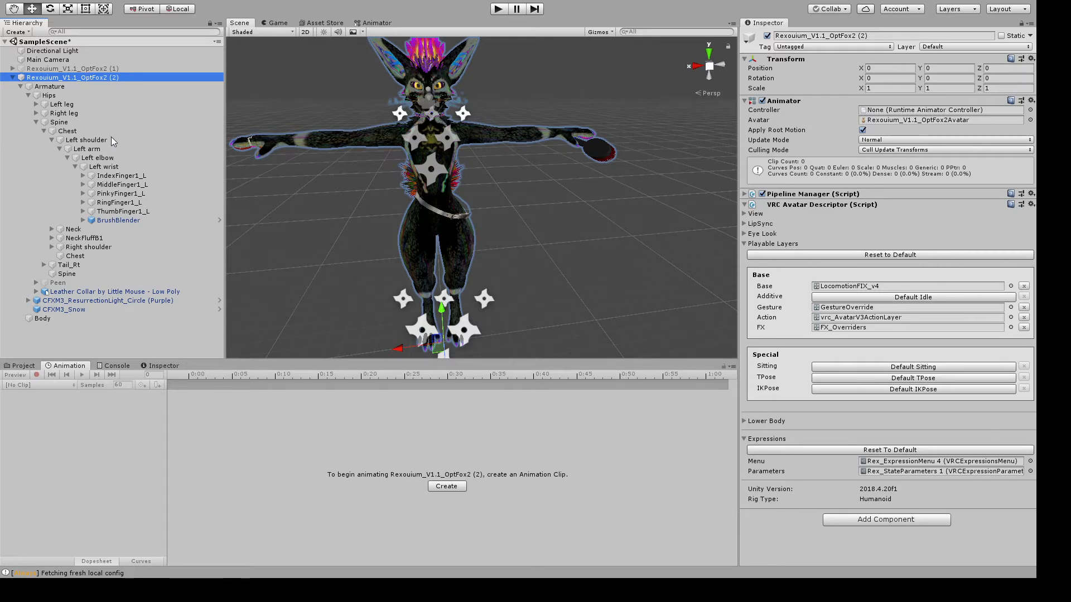
pyautogui.press('Delete')
pyautogui.click(80, 68)
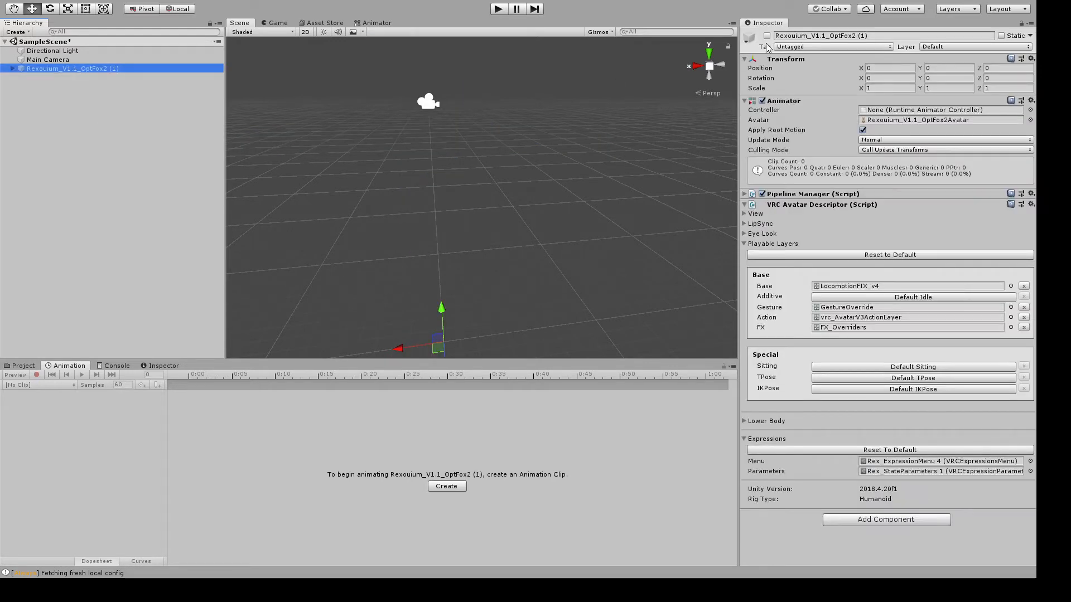
pyautogui.click(767, 36)
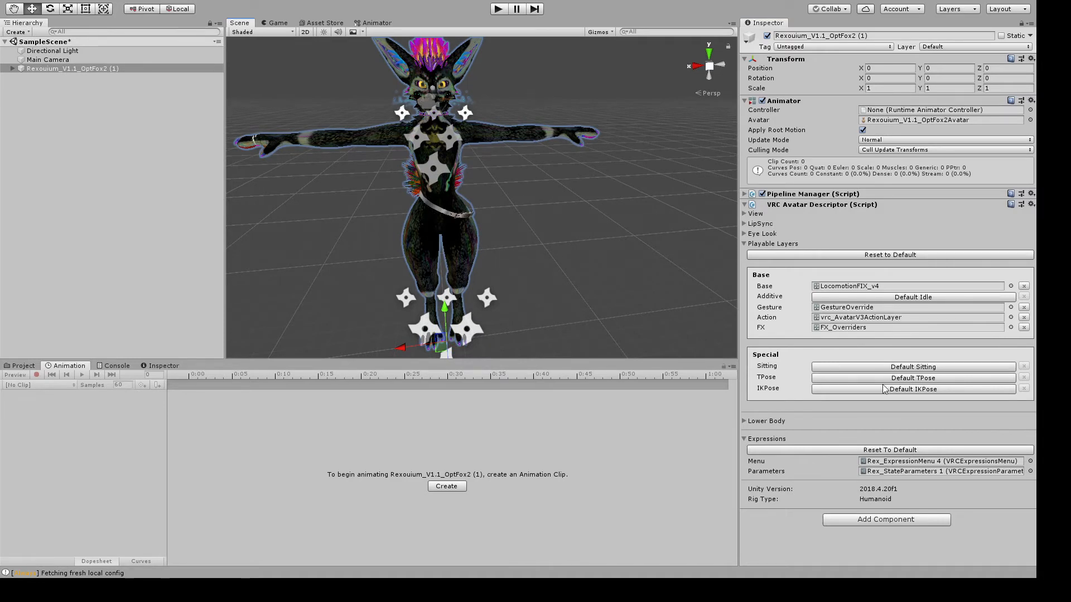
# Open the original avatar's FX_Overriders controller from its FX playable layer, showing the Brush layer's states
pyautogui.click(850, 329)
pyautogui.doubleClick(850, 329)
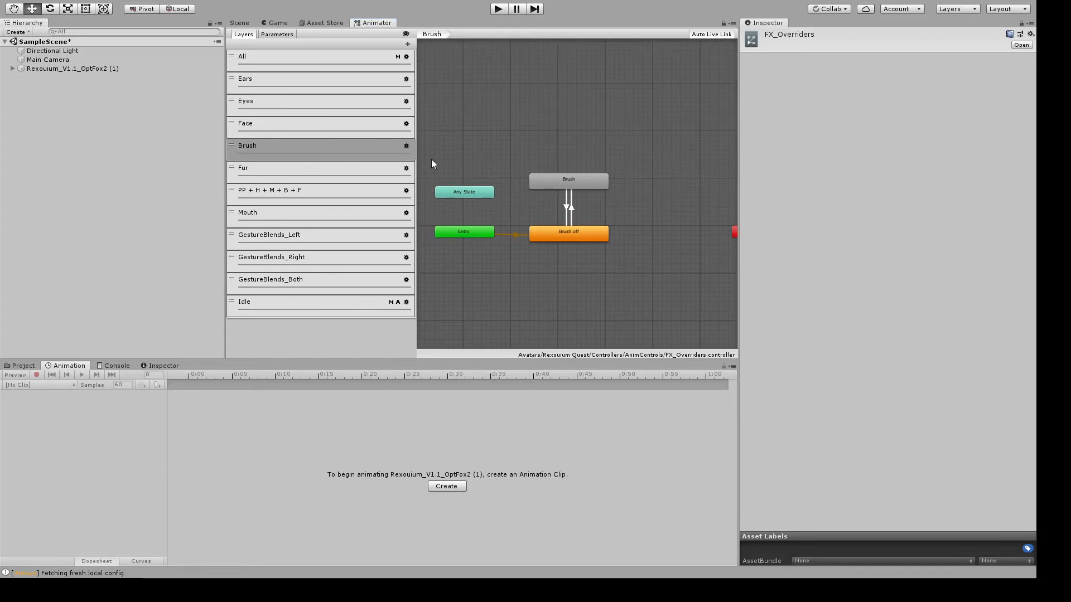
pyautogui.click(524, 151)
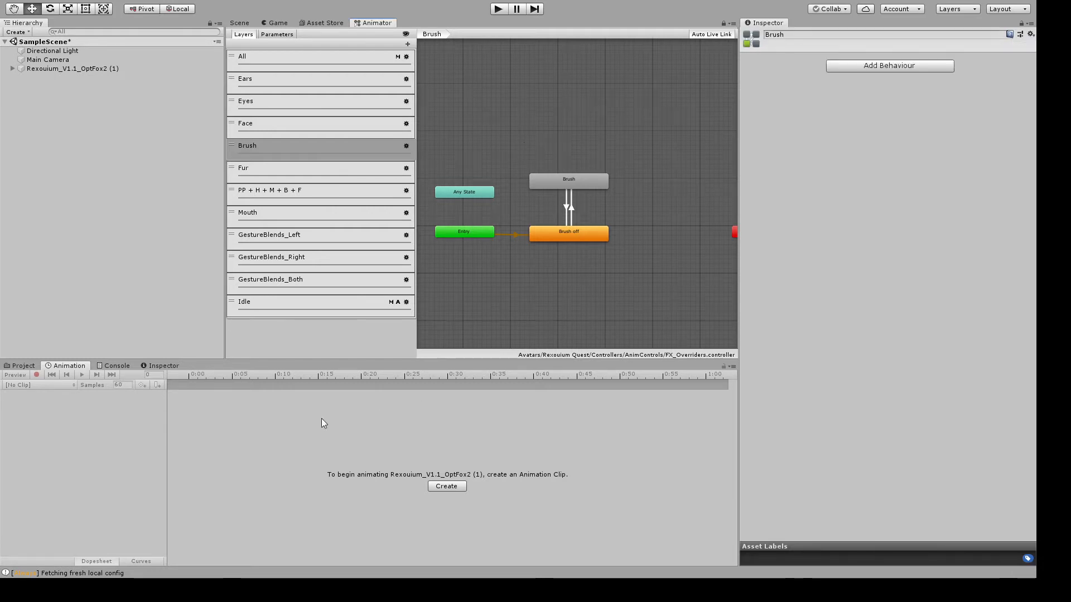
# Browse to the Rexouium Quest Addons folder and bring the Brush lysa on and Brush lysa off clips into view
pyautogui.click(21, 366)
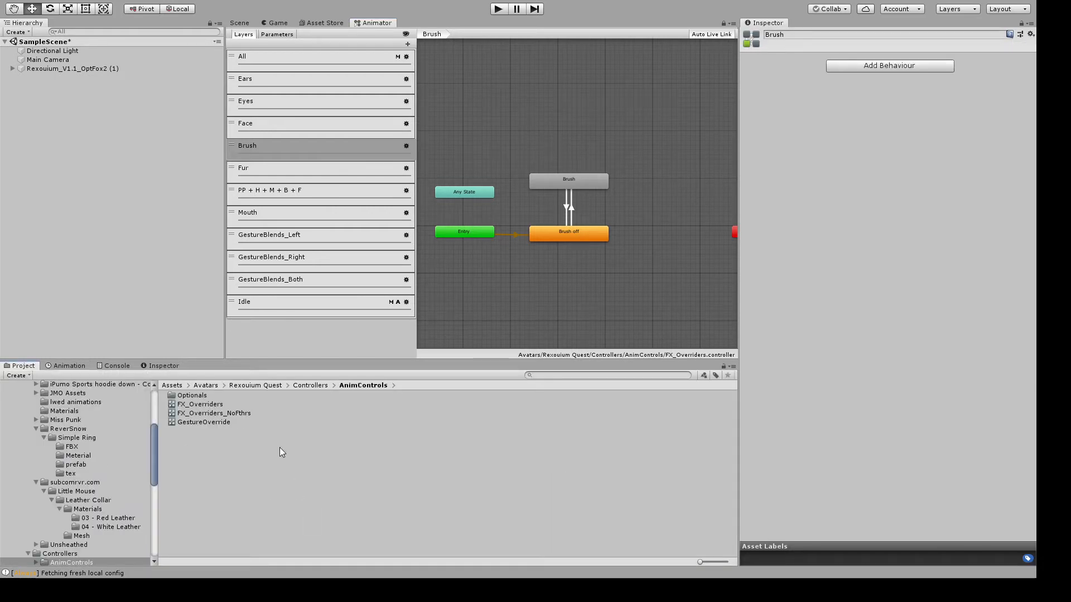
pyautogui.click(300, 385)
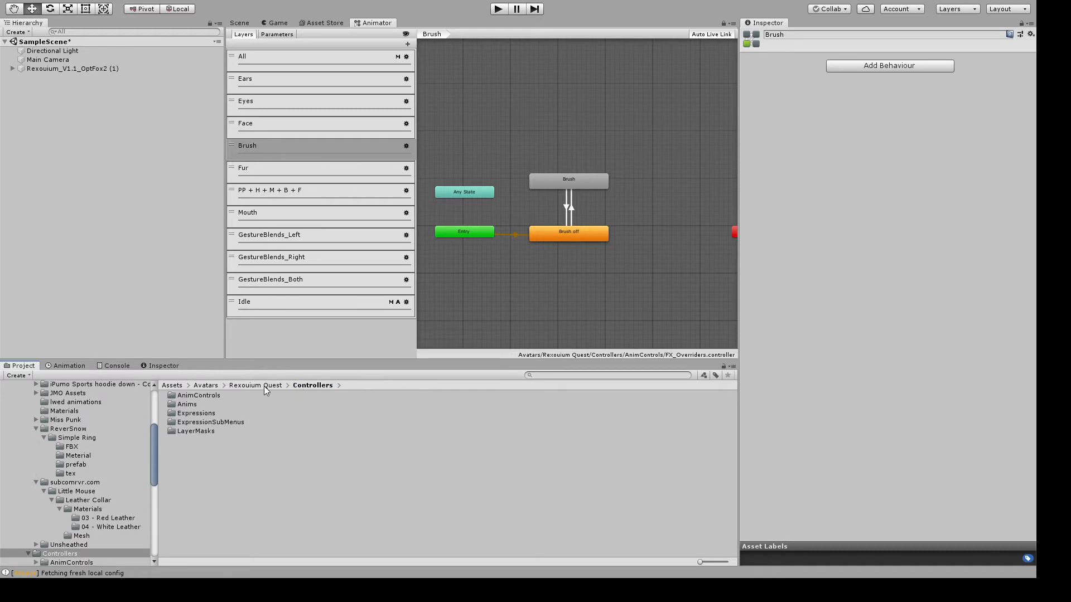
pyautogui.click(268, 384)
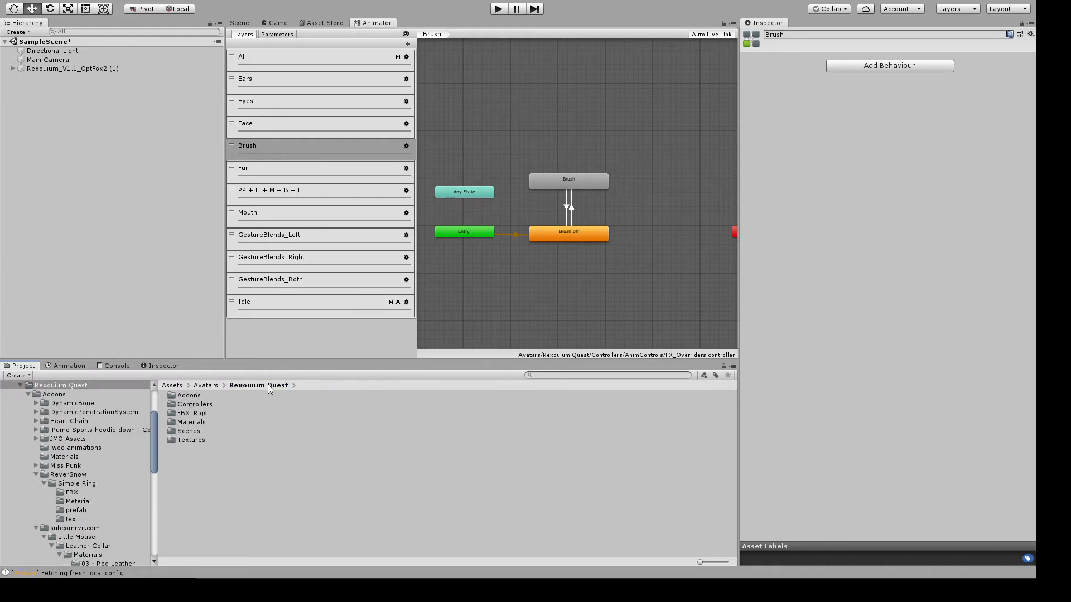
pyautogui.doubleClick(188, 397)
pyautogui.scroll(-3, 243, 456)
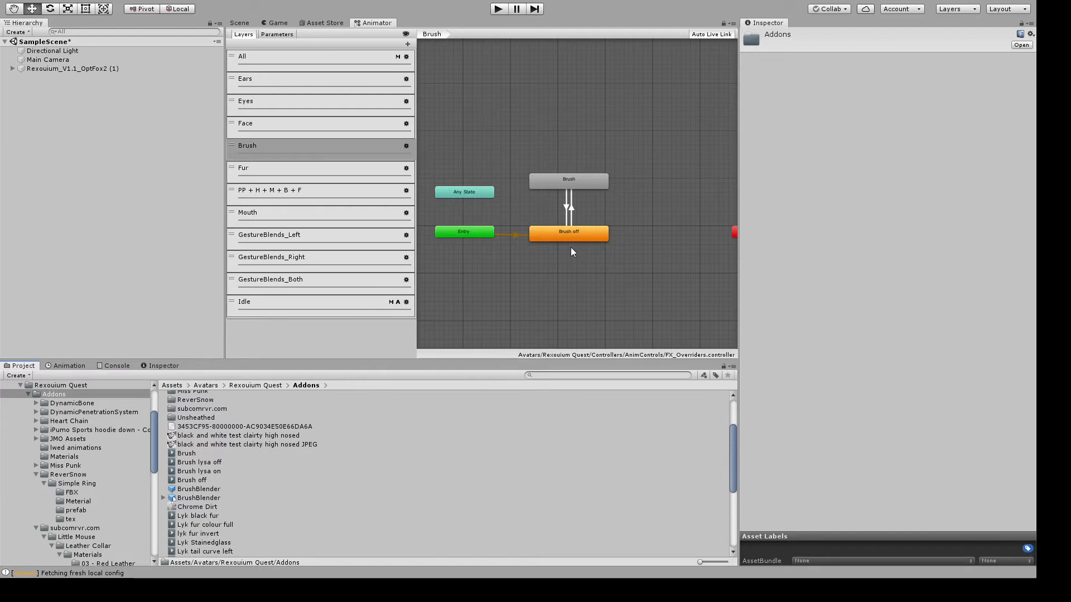
# Examine the motion clips and settings assigned to the Brush off and Brush states
pyautogui.click(561, 234)
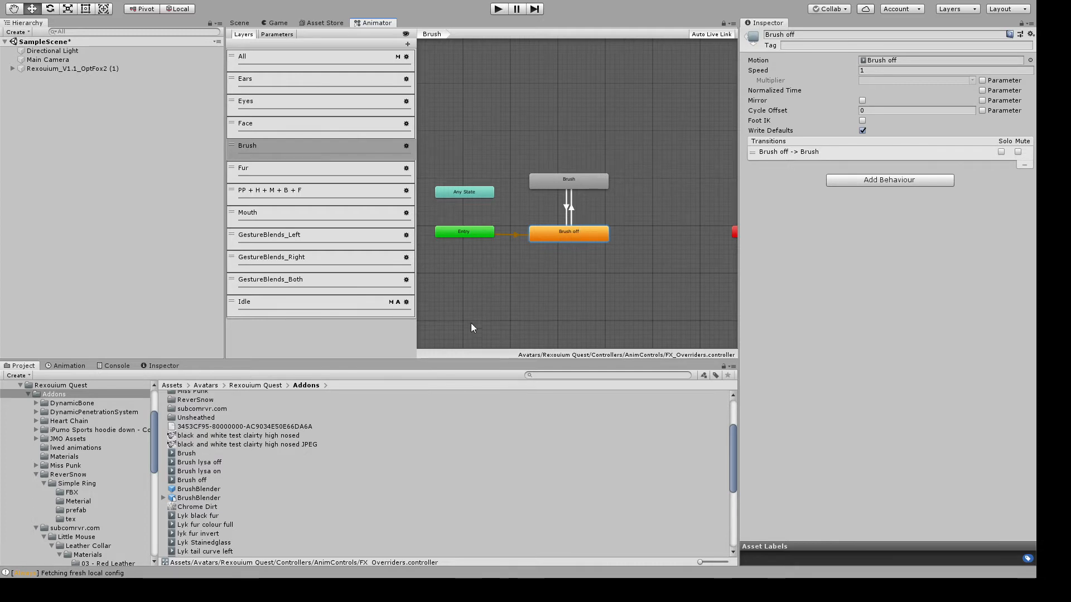
pyautogui.click(584, 183)
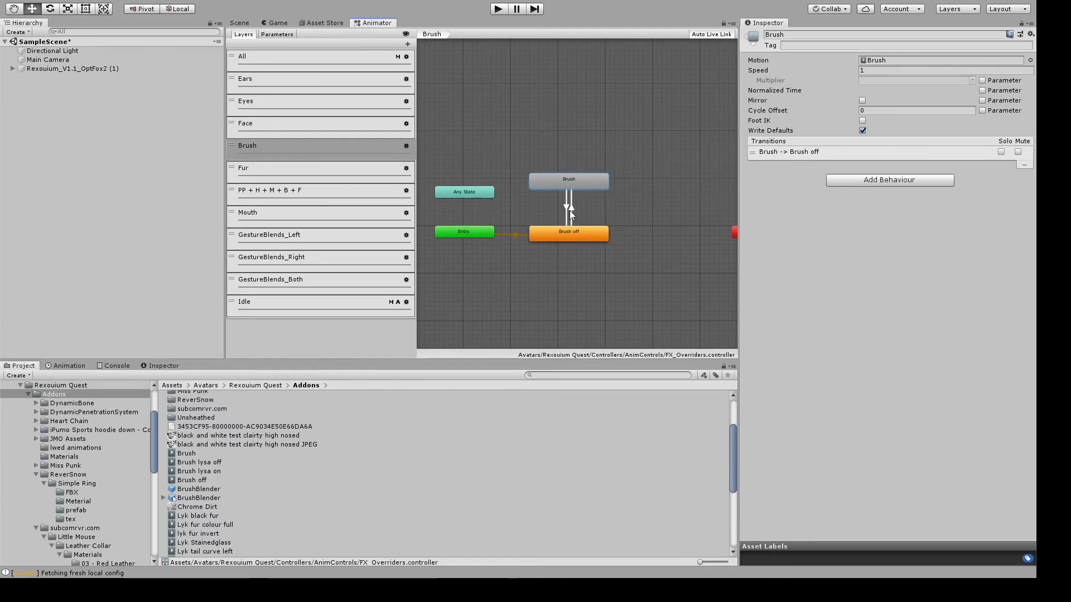
pyautogui.click(588, 235)
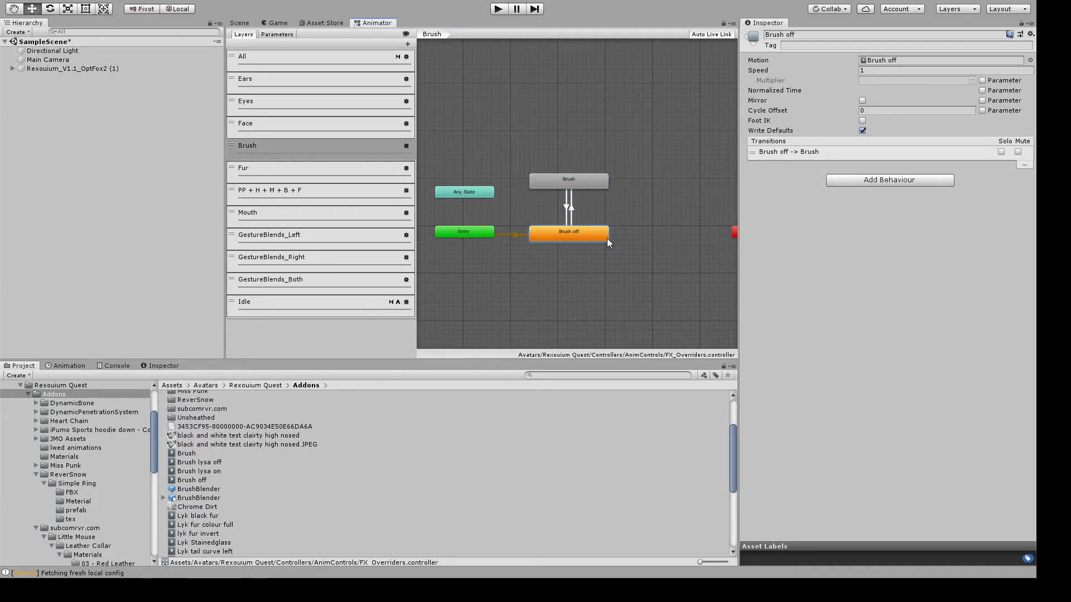
pyautogui.click(578, 185)
pyautogui.scroll(2, 578, 185)
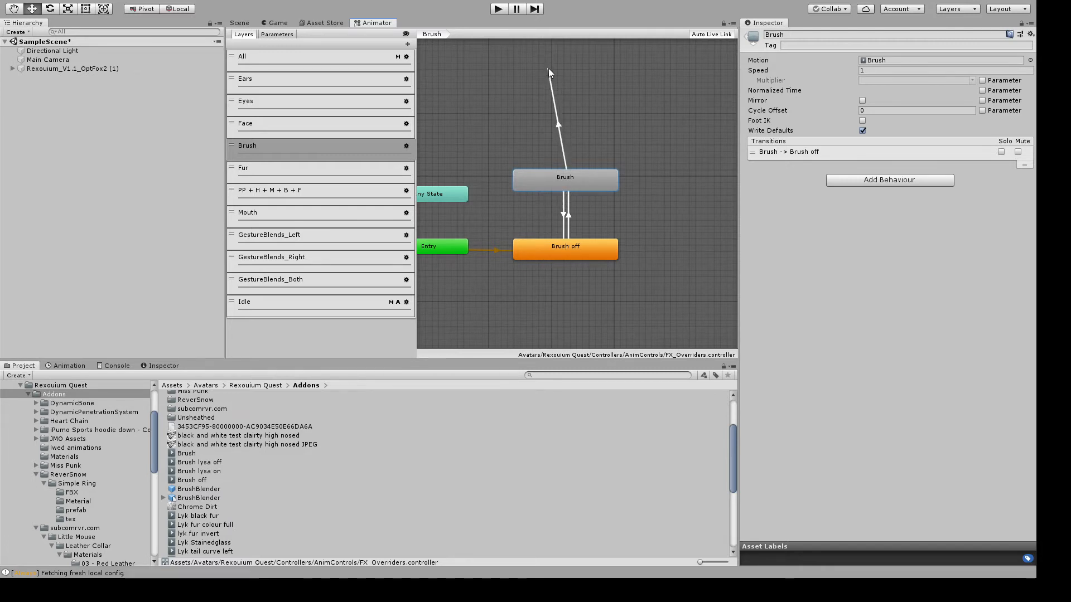
pyautogui.click(552, 246)
pyautogui.click(588, 92)
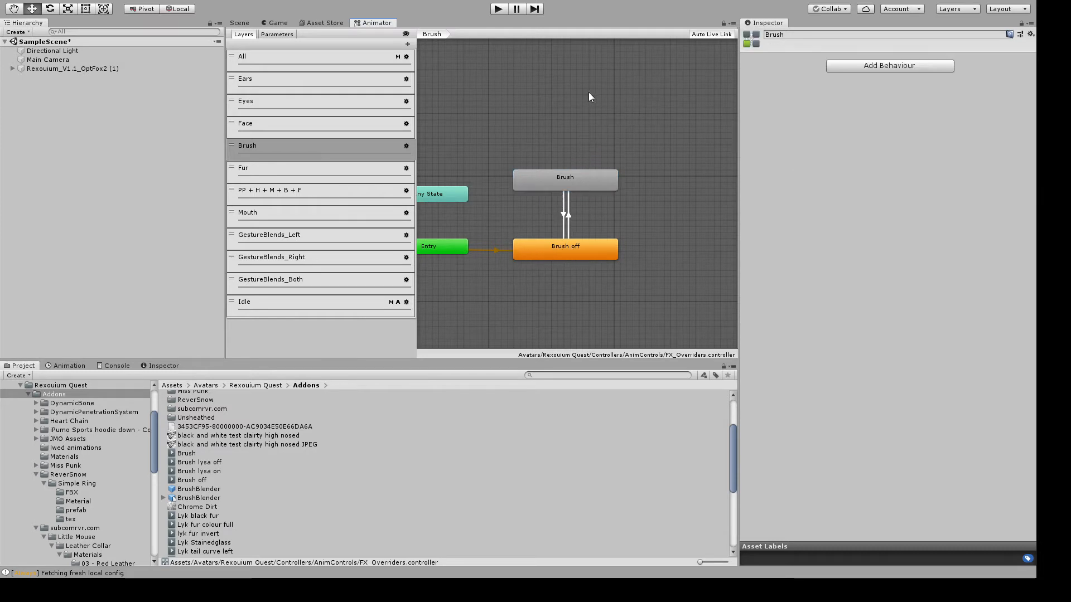
# Add a second condition to the Brush off to Brush transition and remove it again
pyautogui.click(569, 220)
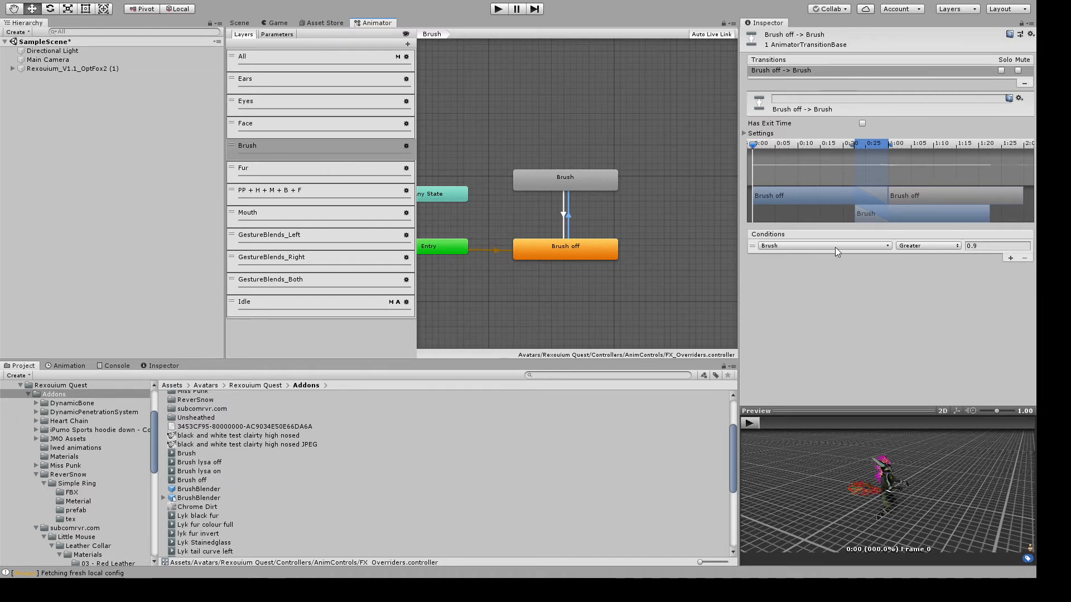
pyautogui.click(1011, 258)
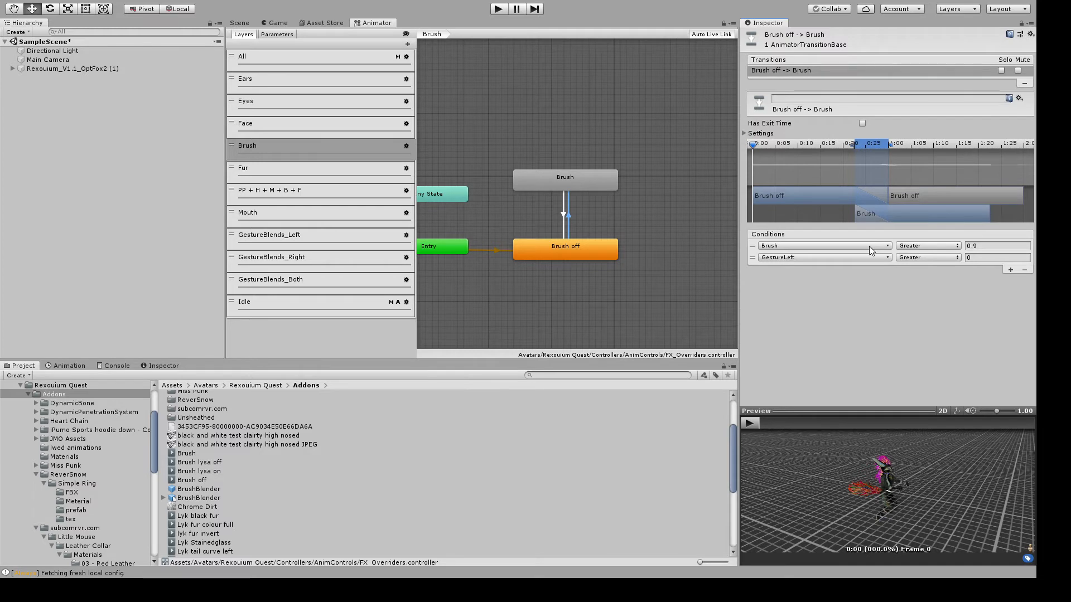
pyautogui.click(943, 250)
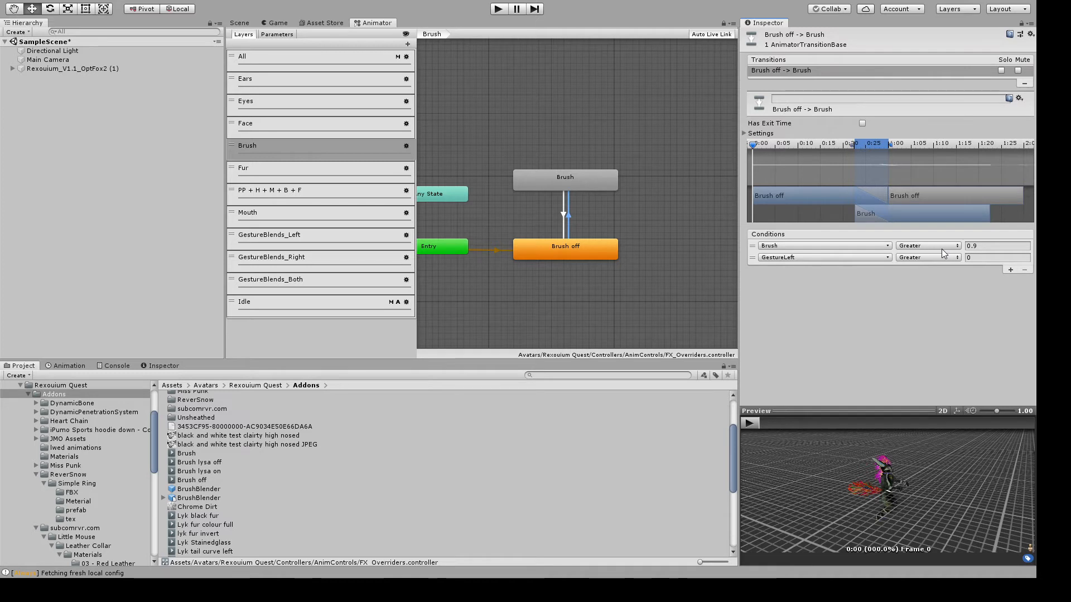
pyautogui.click(832, 338)
pyautogui.click(754, 258)
pyautogui.click(1025, 271)
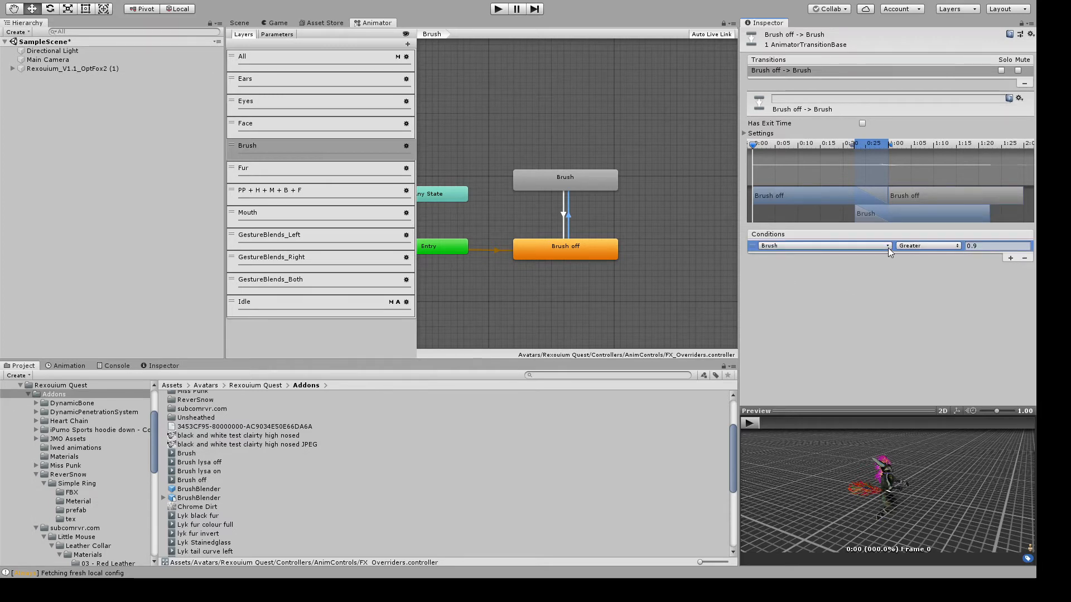
# Examine the condition threshold on the Brush off to Brush transition and the condition on the reverse transition
pyautogui.click(993, 250)
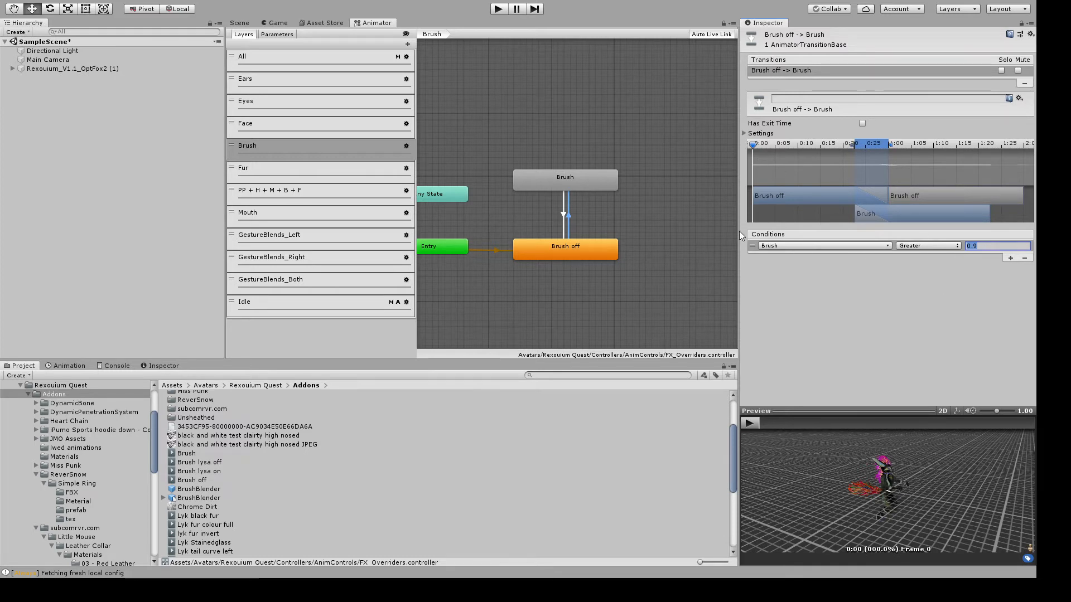
pyautogui.click(577, 184)
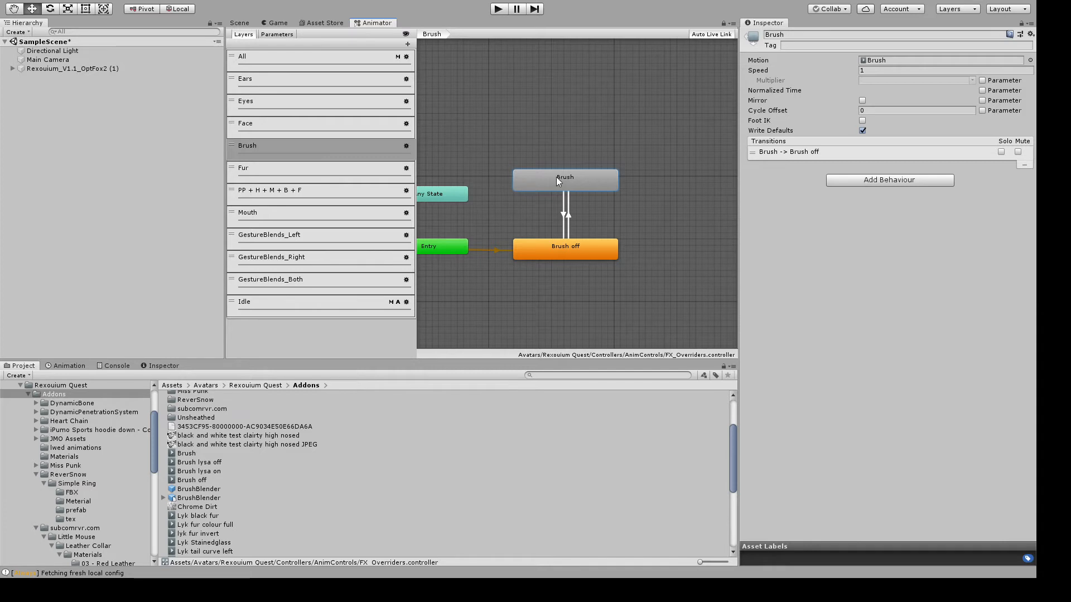
pyautogui.click(563, 215)
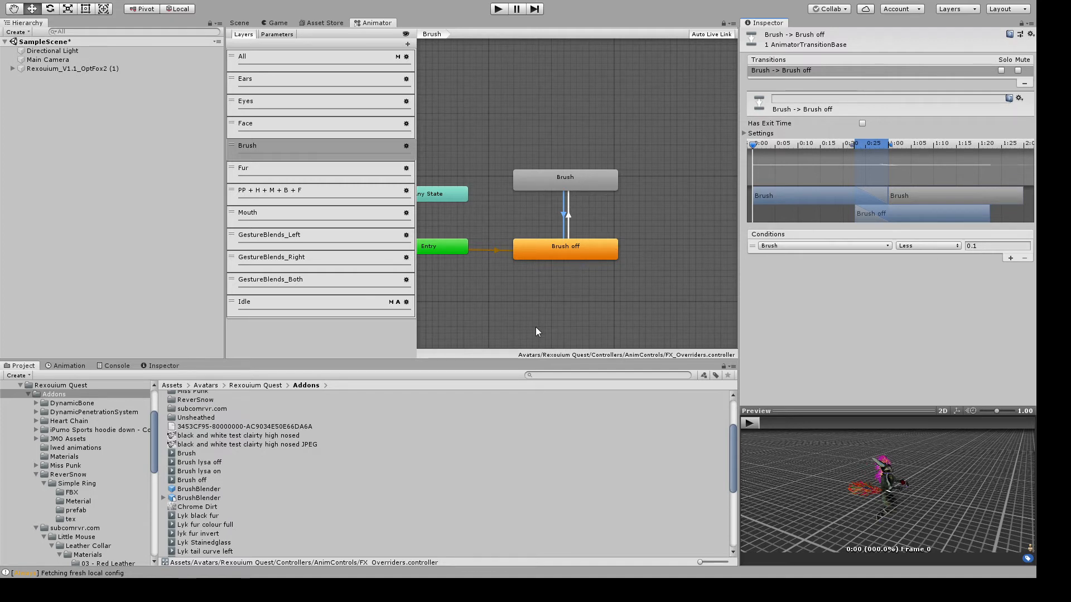
pyautogui.click(541, 113)
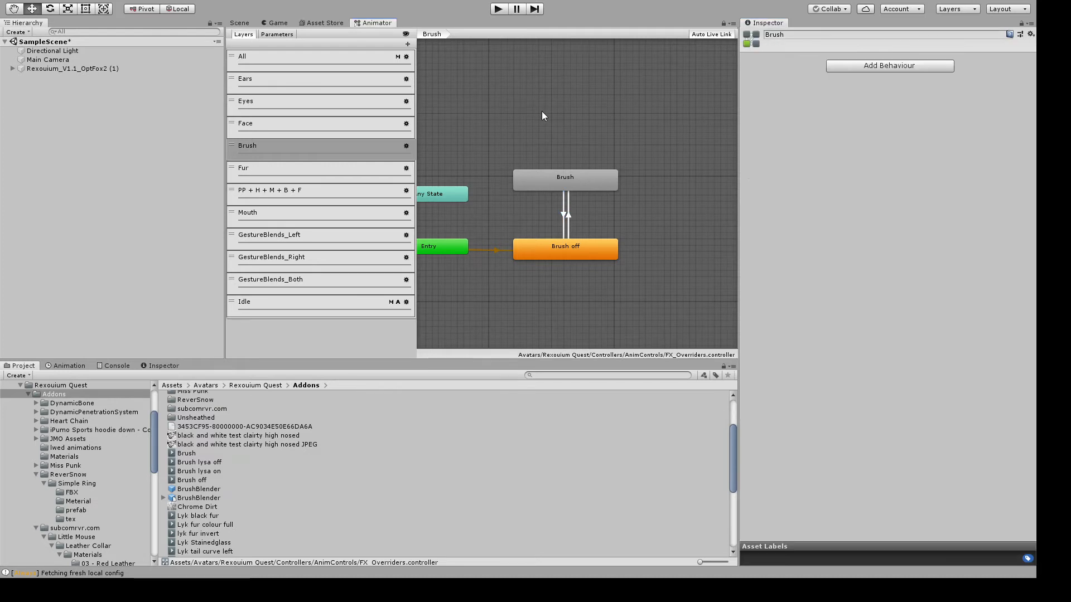
# From the avatar's Expressions settings, open Rex_ExpressionMenu 4 and follow its BodyCtrls control to the RexBodyControls_ExpressionMenu 4 submenu
pyautogui.click(53, 69)
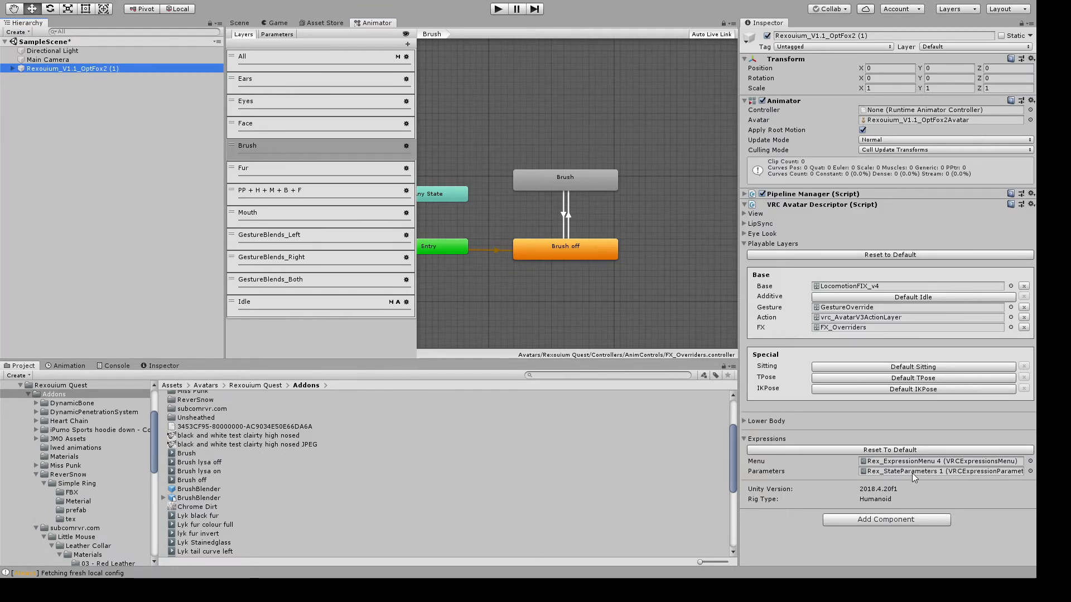
pyautogui.click(912, 473)
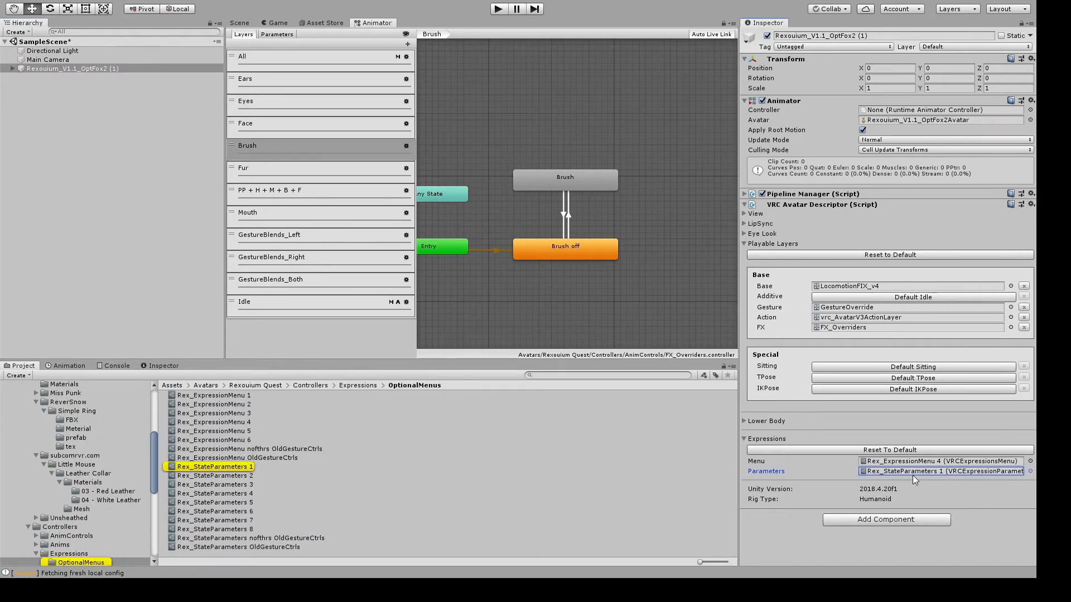
pyautogui.click(917, 462)
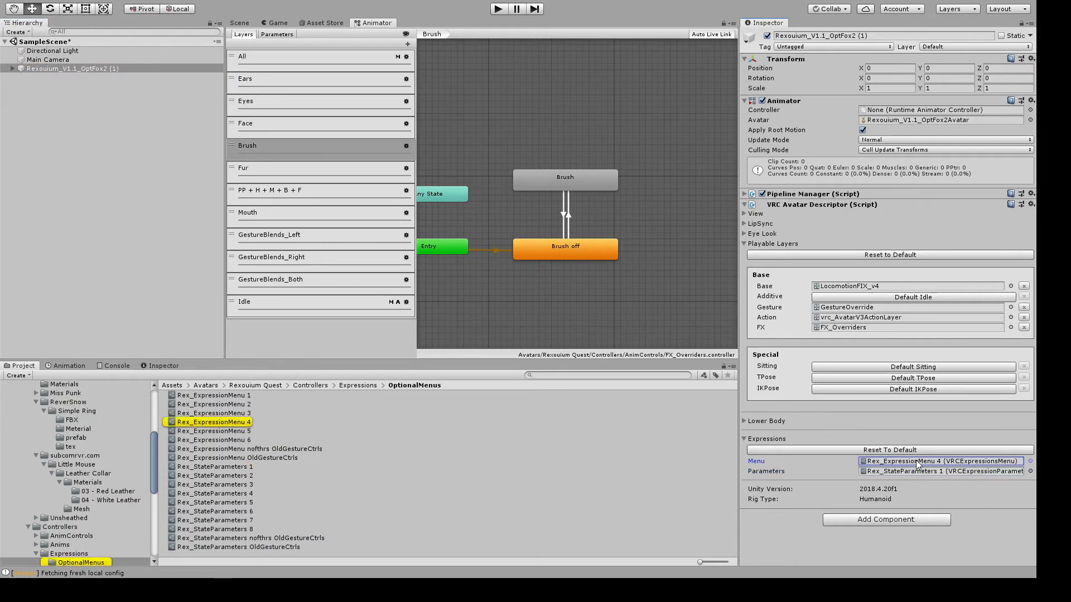
pyautogui.doubleClick(917, 462)
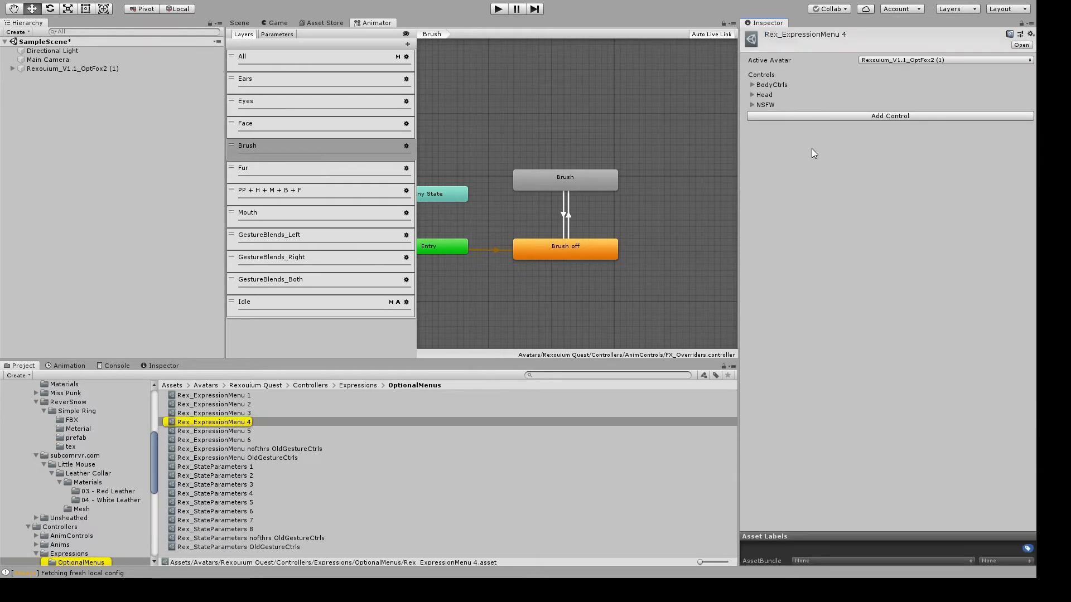
pyautogui.click(752, 85)
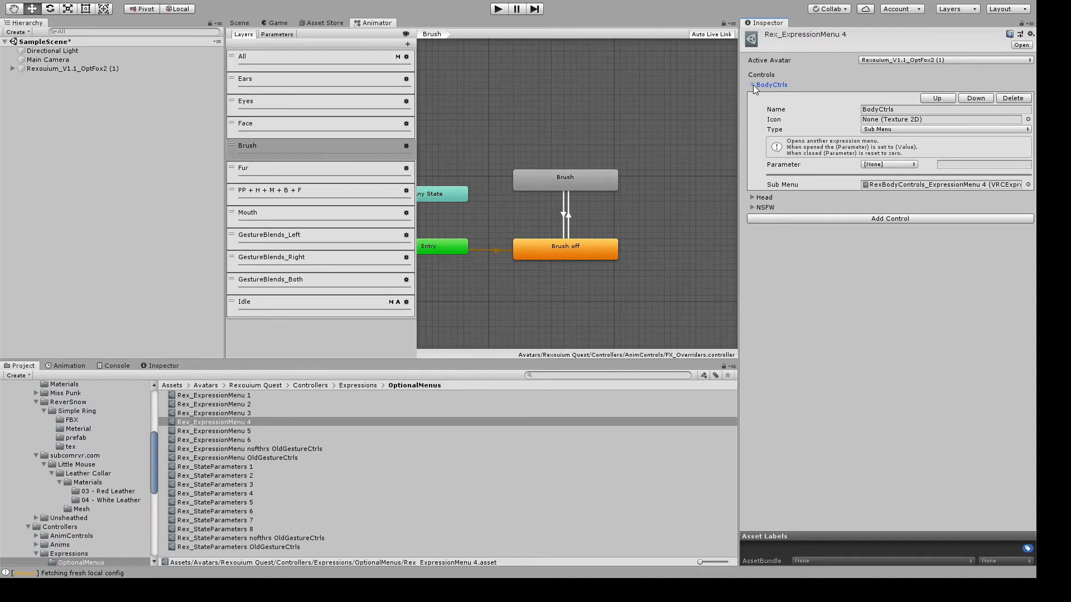
pyautogui.doubleClick(885, 186)
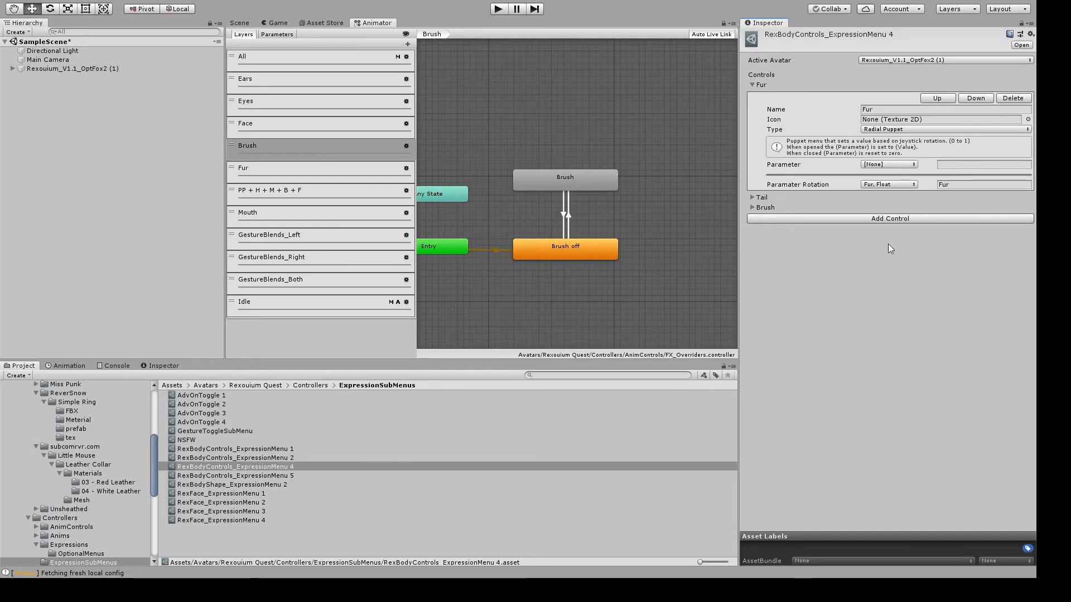
# Retrace the path from the avatar's expression menu to the BodyCtrls submenu and examine its Fur control
pyautogui.click(62, 69)
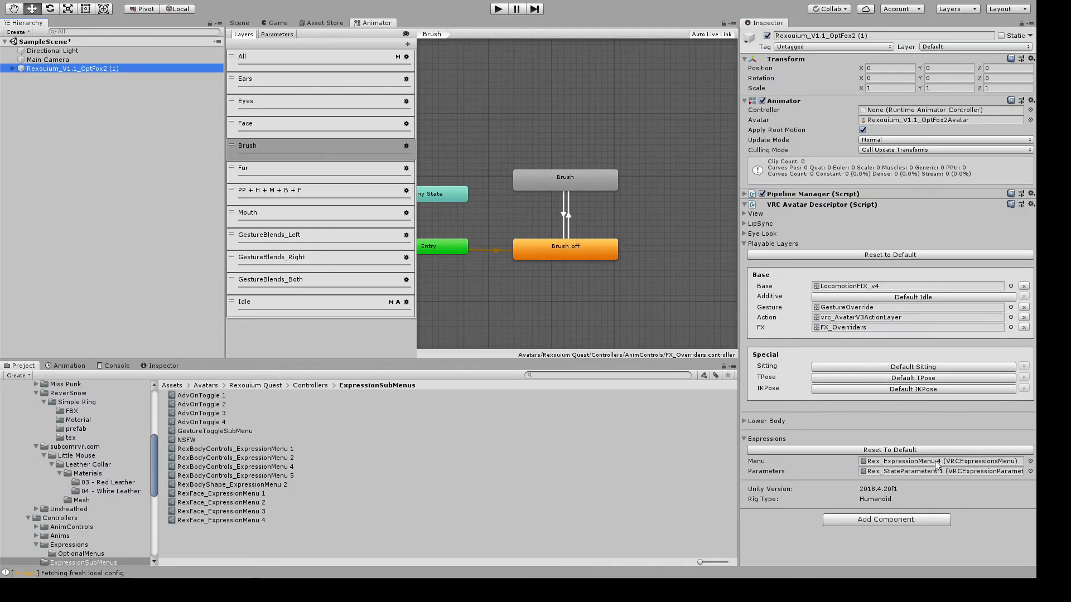
pyautogui.doubleClick(937, 462)
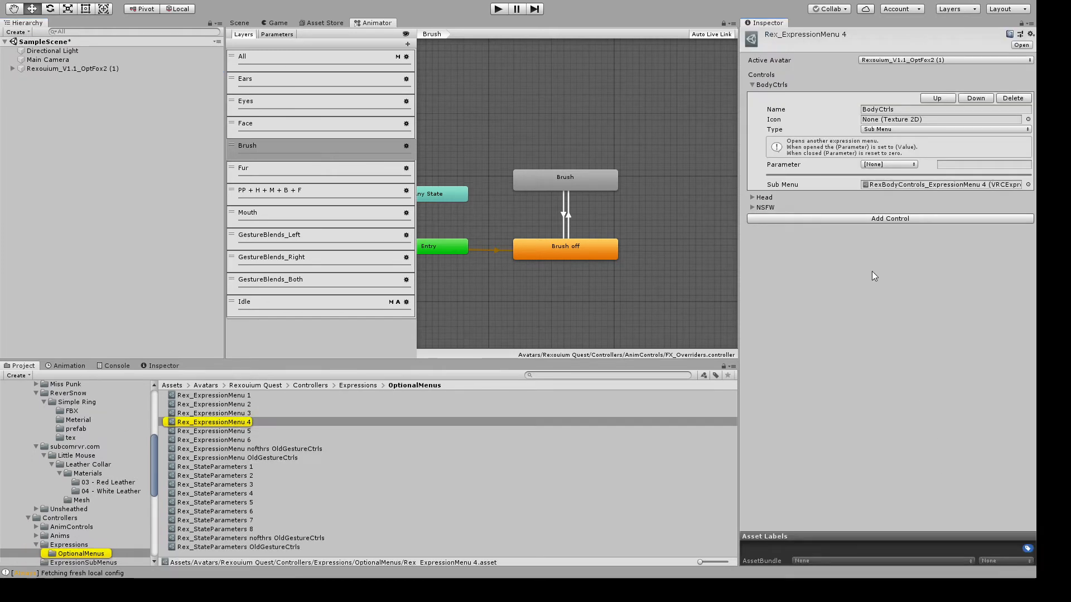
pyautogui.doubleClick(915, 185)
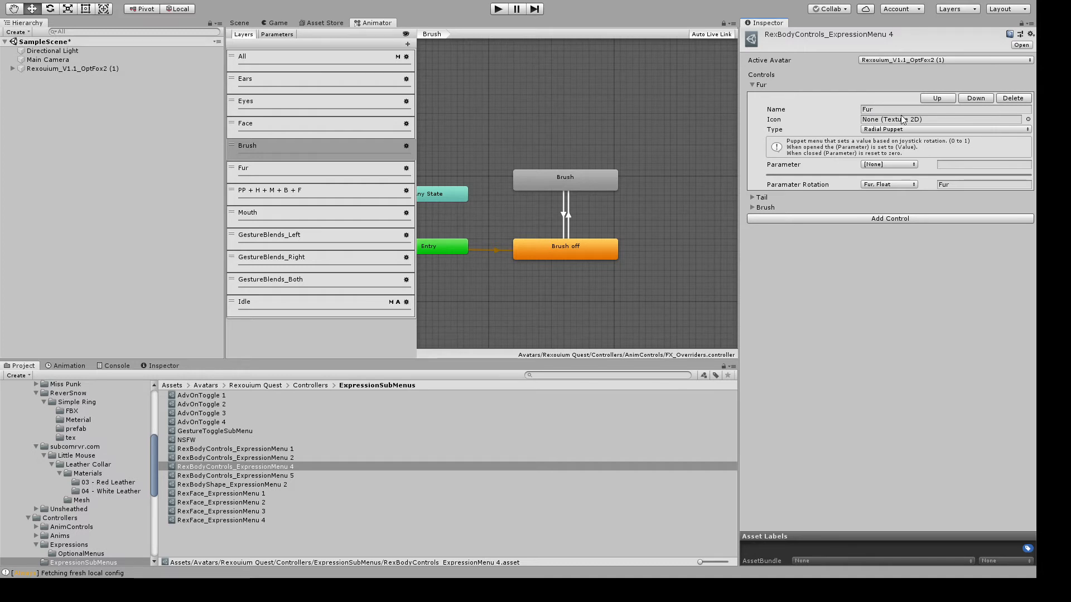
pyautogui.click(753, 86)
pyautogui.click(753, 87)
pyautogui.click(895, 205)
pyautogui.click(752, 85)
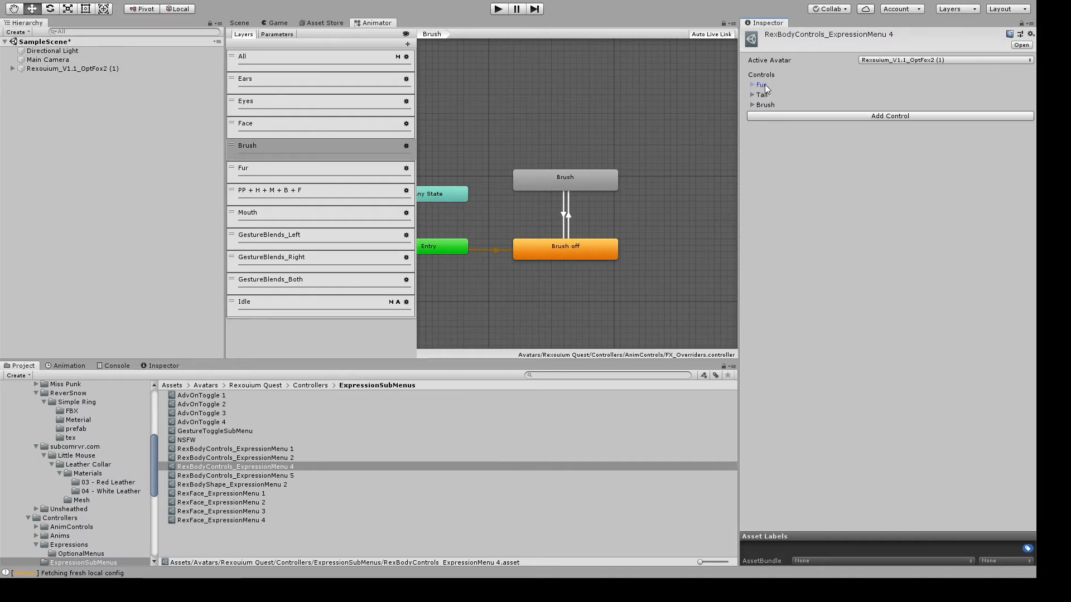
# Open the avatar's FX_Overriders controller, show its Fur layer and check the Fur and Brush entries among the controller's parameters
pyautogui.click(58, 69)
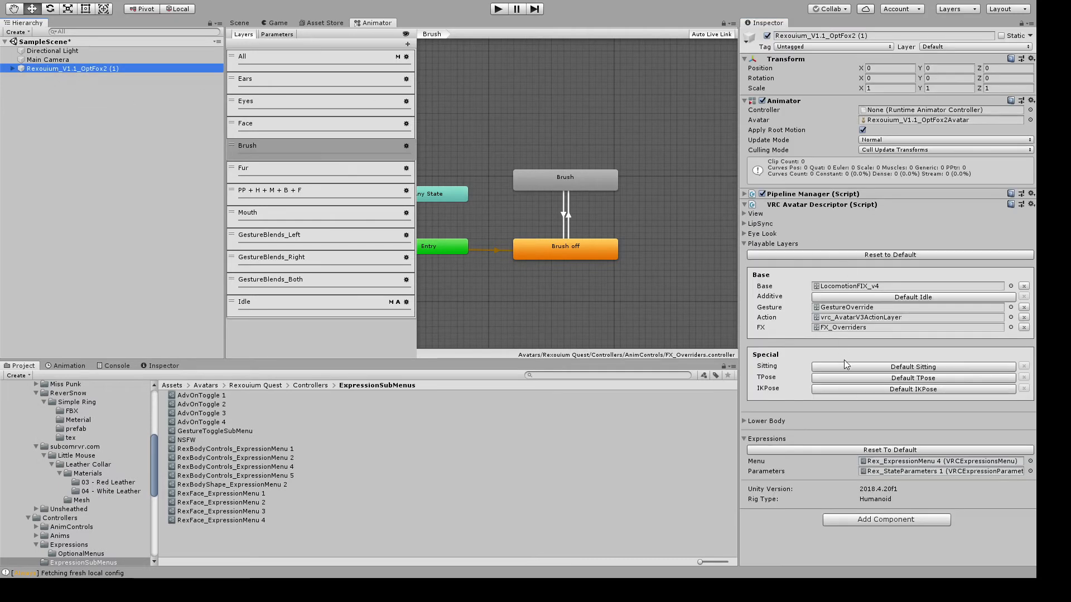
pyautogui.doubleClick(847, 328)
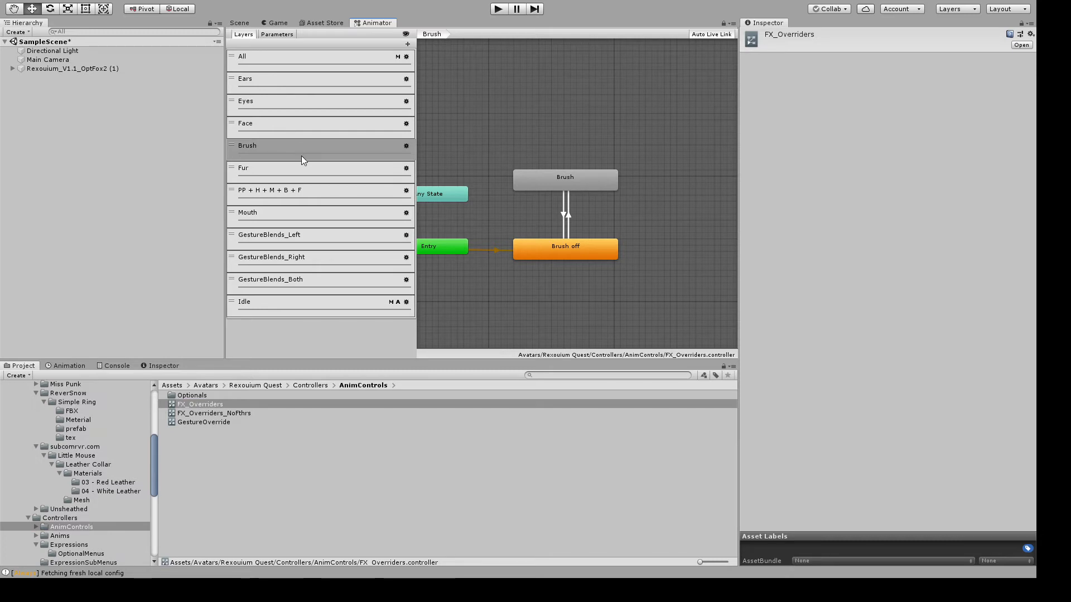
pyautogui.click(316, 173)
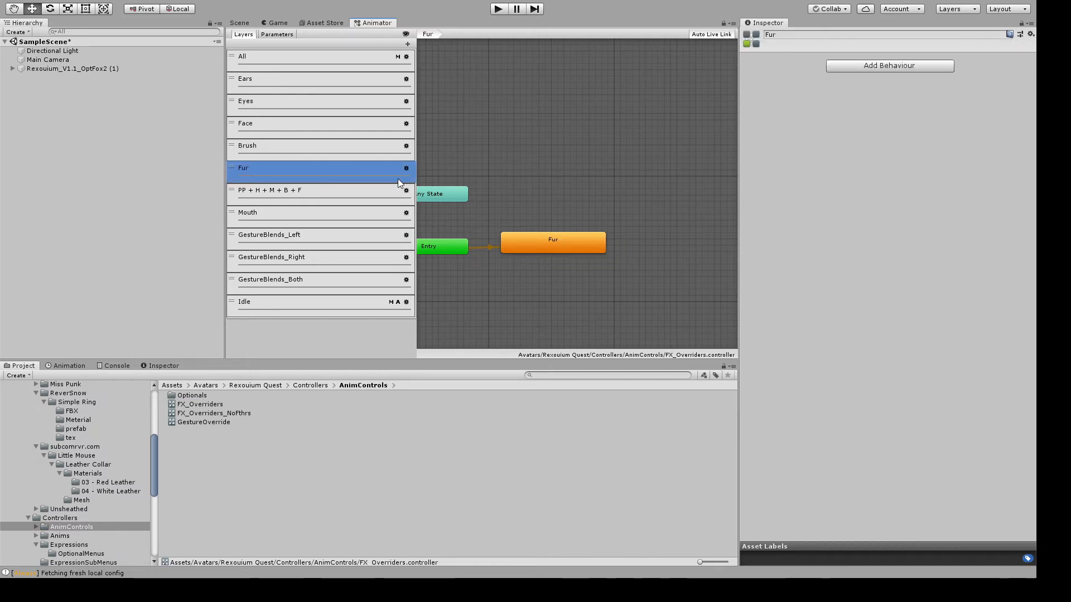
pyautogui.click(281, 35)
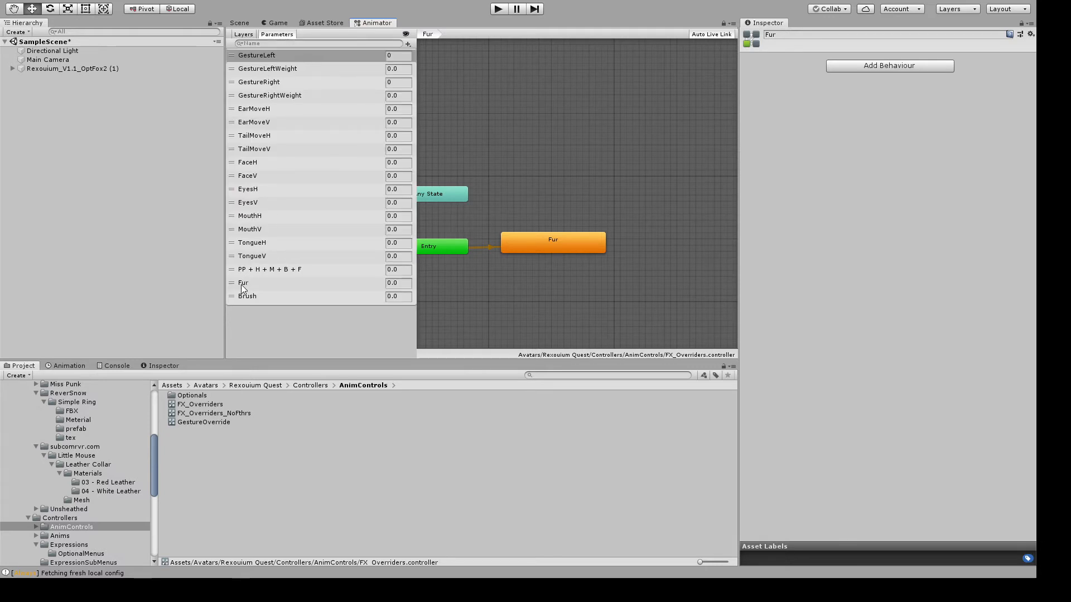
pyautogui.click(241, 35)
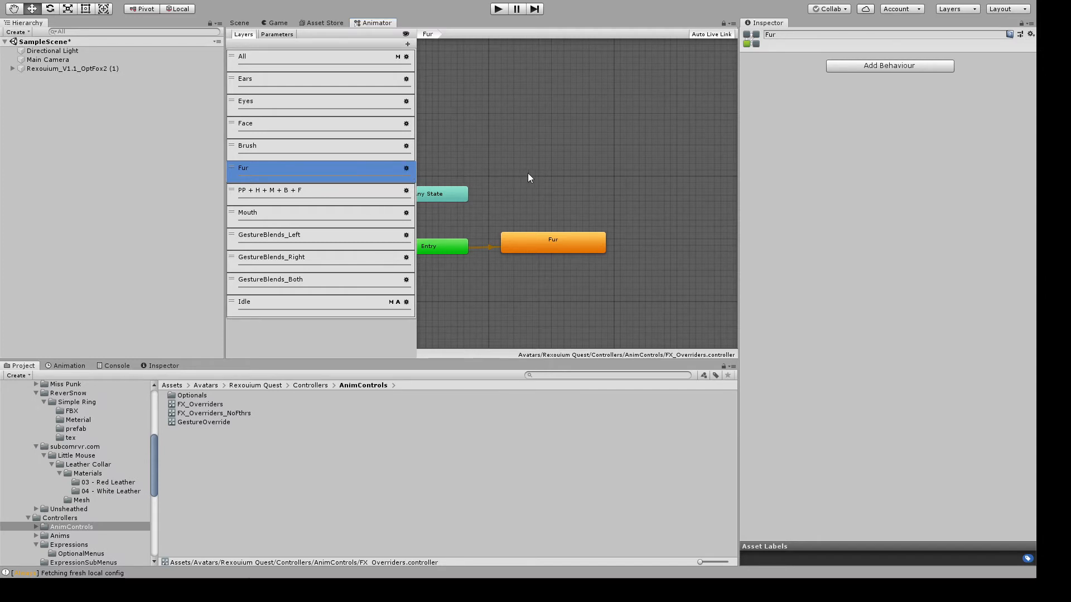
# Examine the Fur layer's name and its Fur state's name and motion, leaving both names as they are
pyautogui.doubleClick(327, 172)
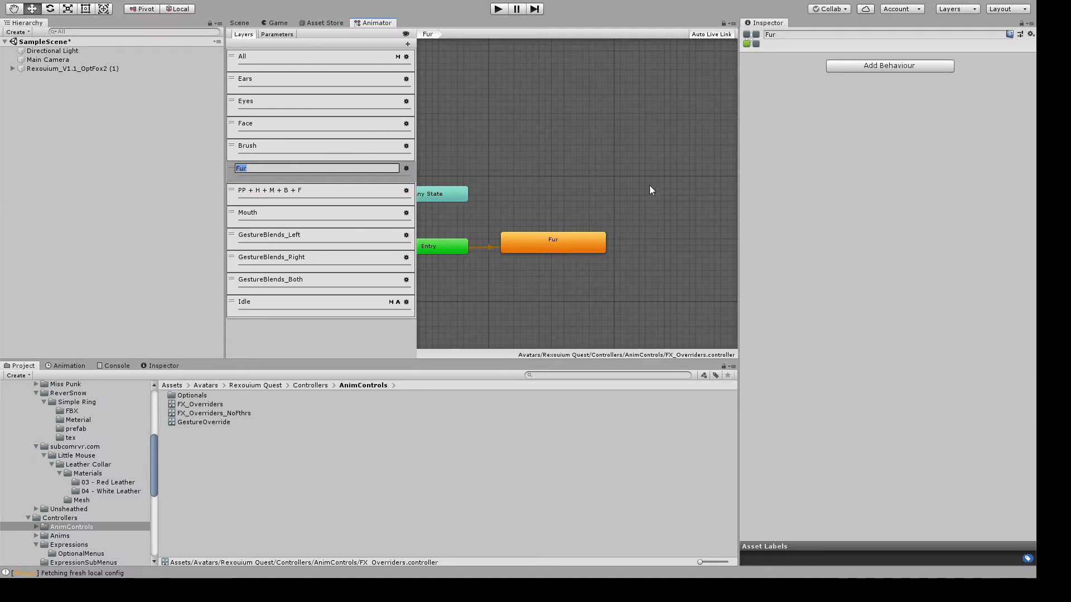
pyautogui.click(280, 146)
pyautogui.click(304, 169)
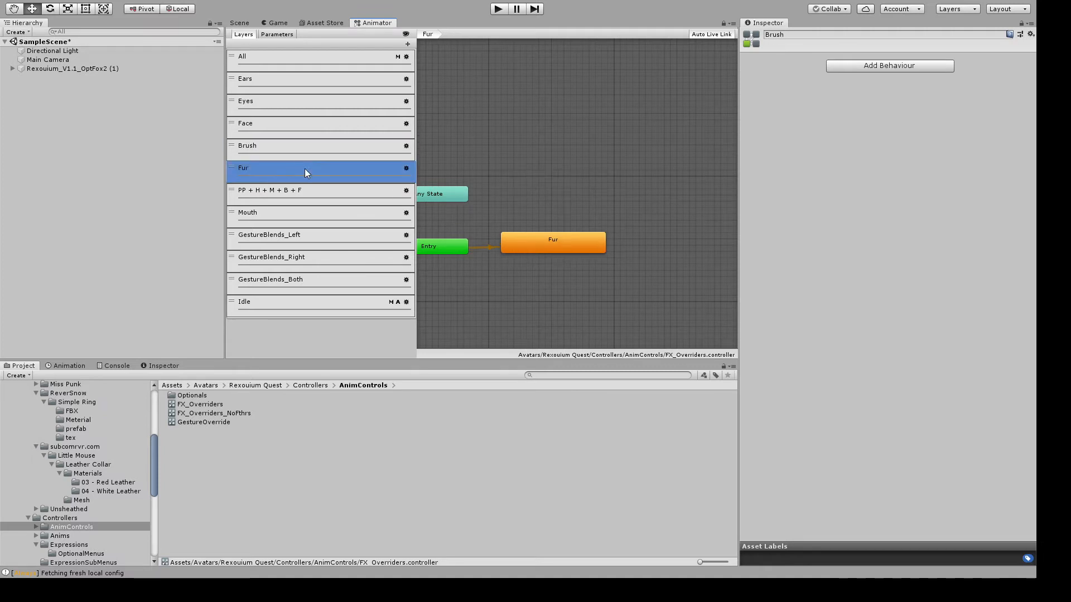
pyautogui.click(559, 247)
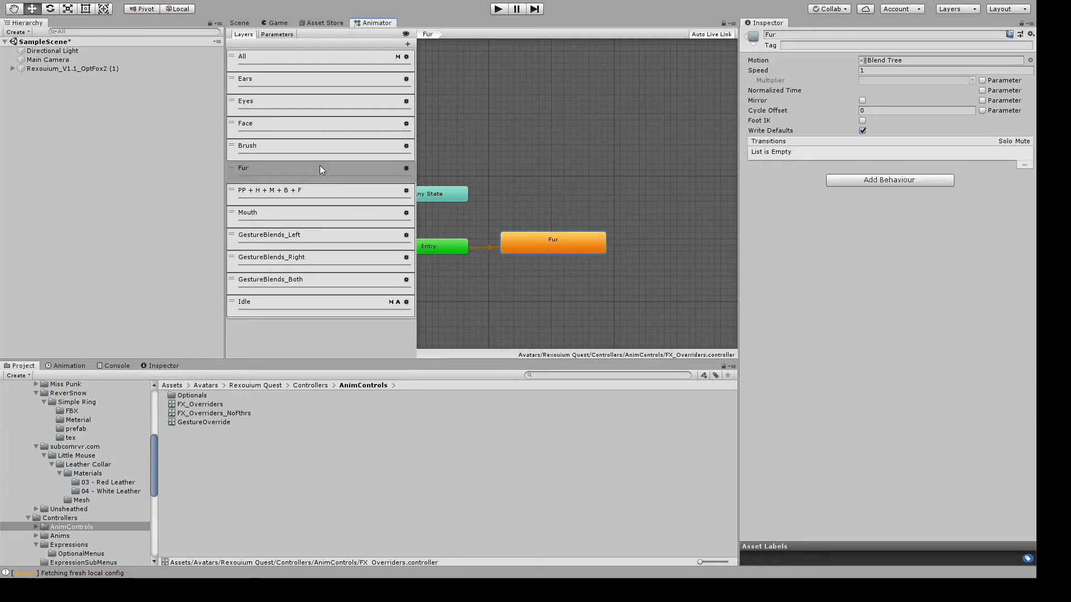
pyautogui.click(507, 199)
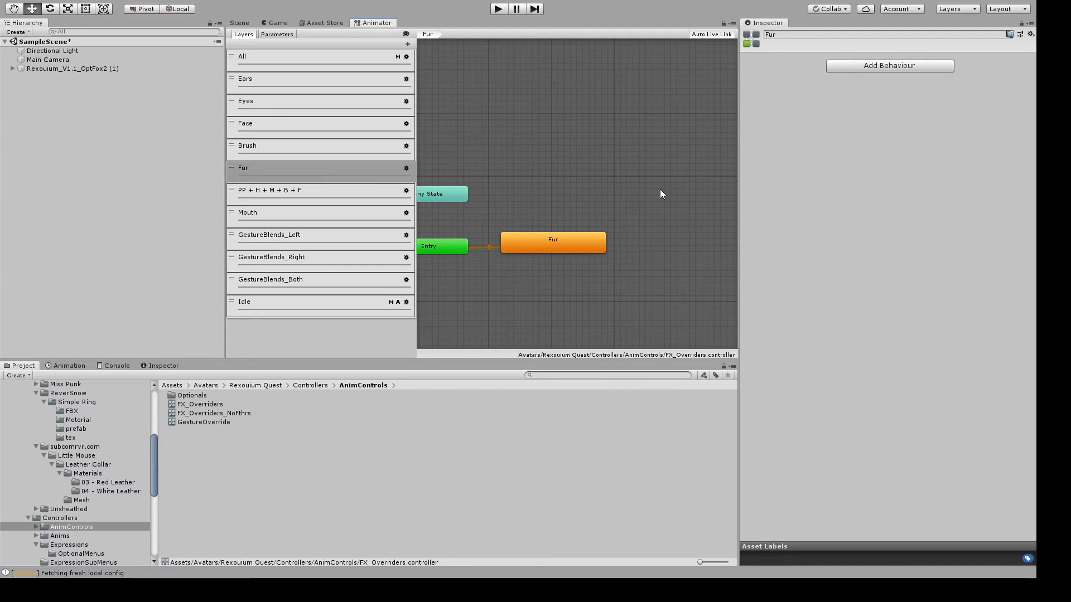
pyautogui.click(552, 243)
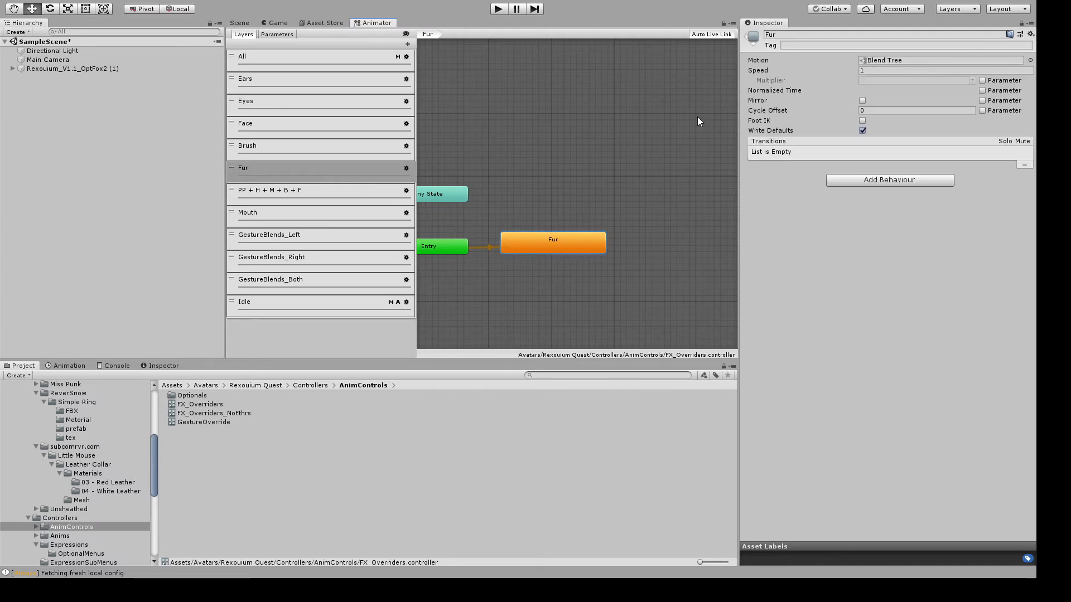
pyautogui.click(780, 35)
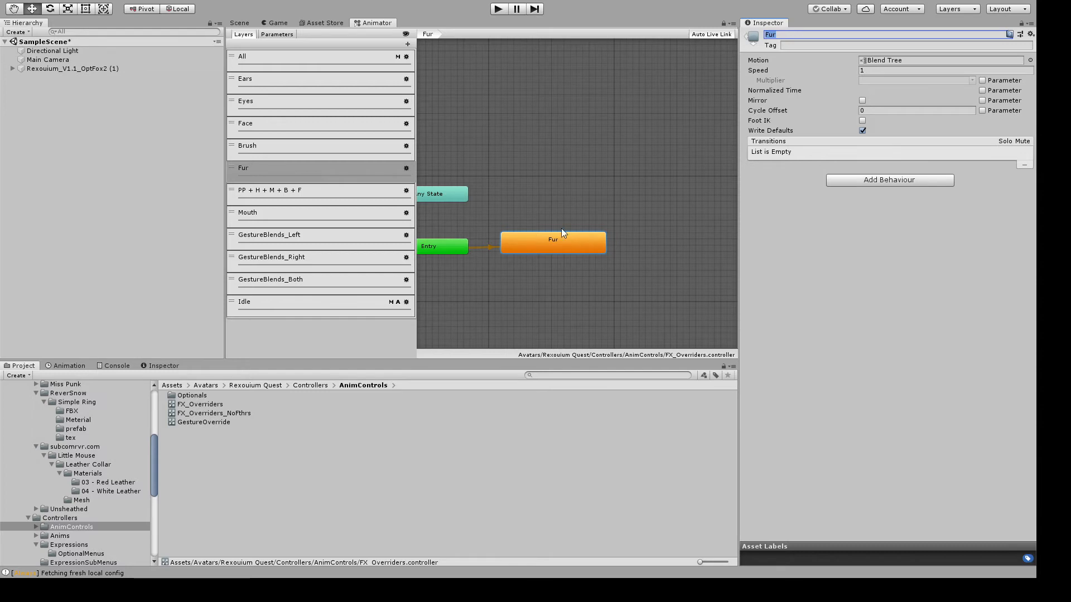
pyautogui.click(523, 182)
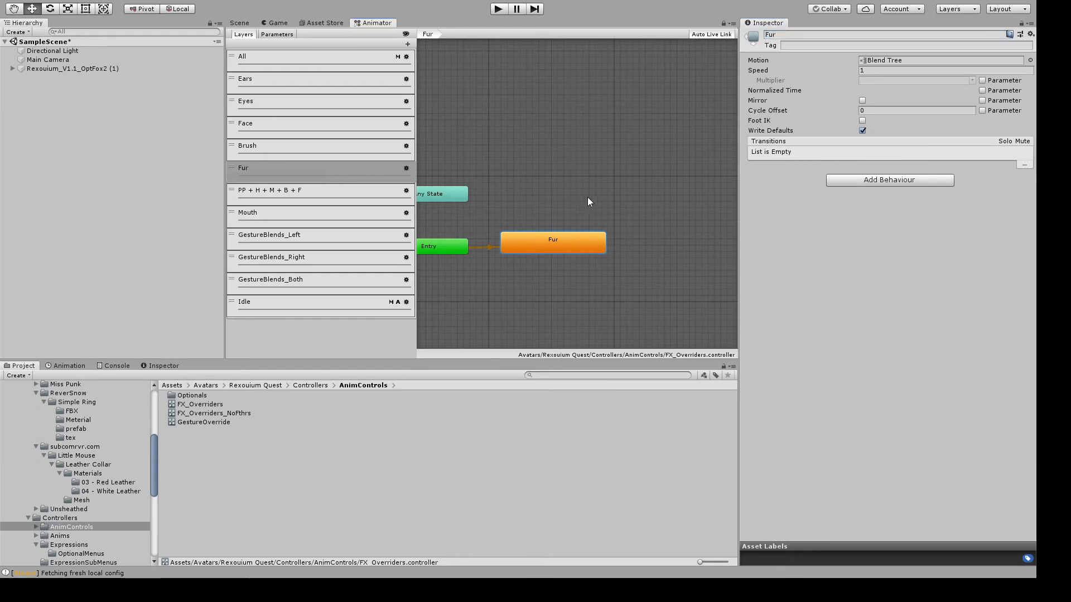
# Create a new blend tree state in the Fur layer, open it and keep its blend type at 1D
pyautogui.click(688, 213)
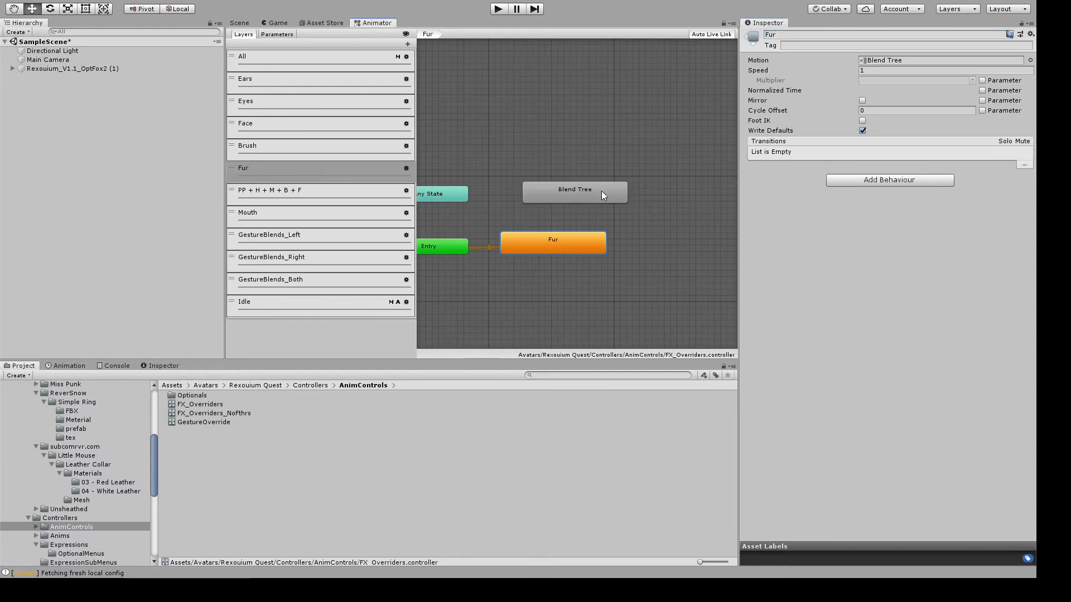
pyautogui.doubleClick(600, 191)
pyautogui.moveTo(601, 189); pyautogui.dragTo(509, 229, button='middle')
pyautogui.scroll(-3, 549, 215)
pyautogui.click(521, 229)
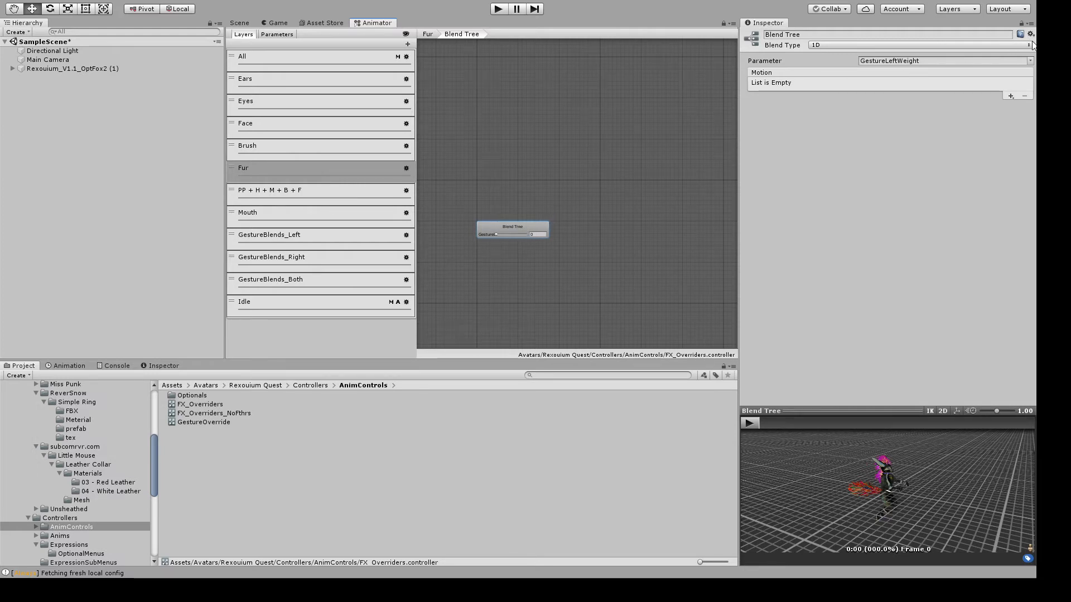
pyautogui.click(842, 61)
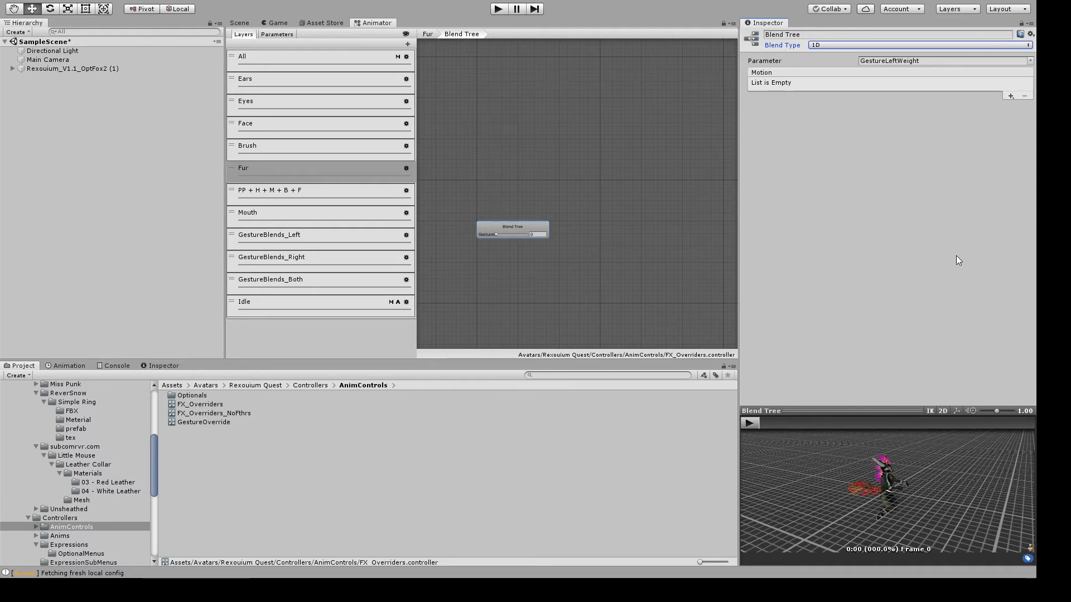
pyautogui.click(855, 78)
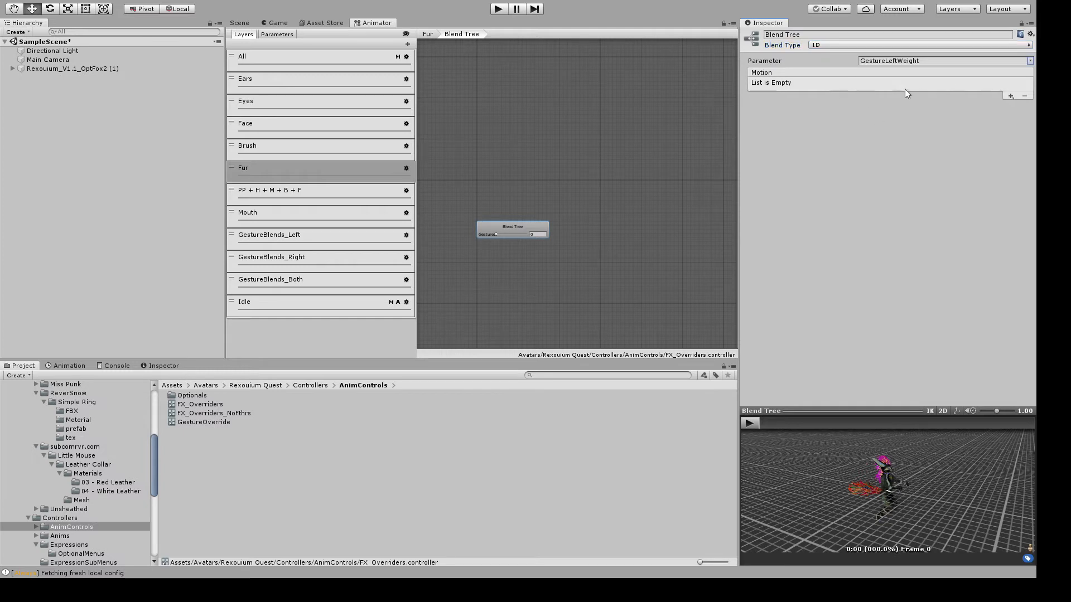
# Add four empty motion fields to the new blend tree
pyautogui.click(993, 113)
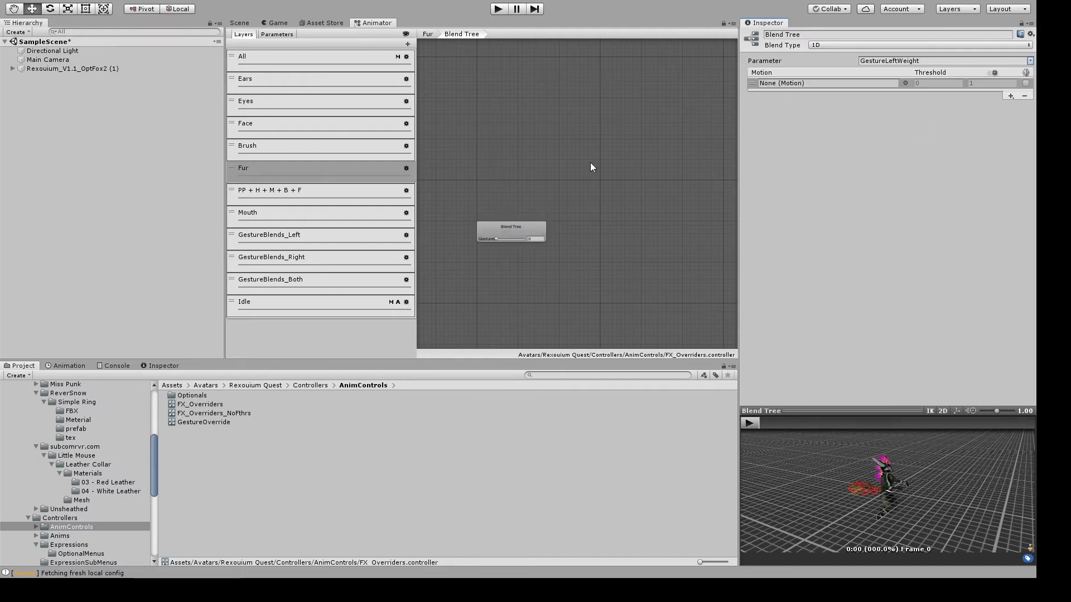
pyautogui.click(1010, 96)
pyautogui.click(993, 114)
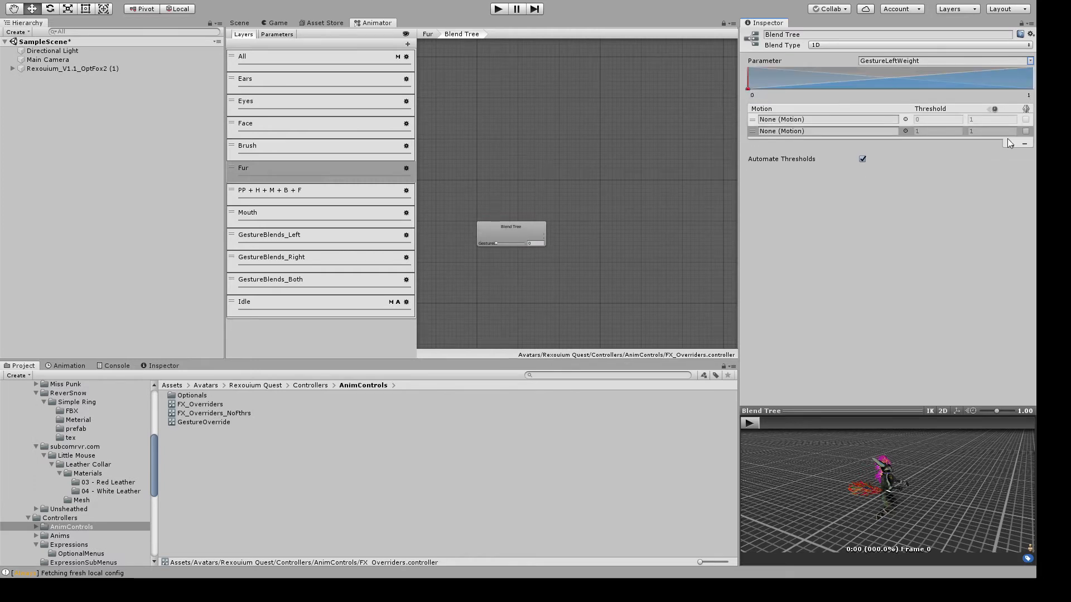
pyautogui.click(1011, 145)
pyautogui.click(988, 157)
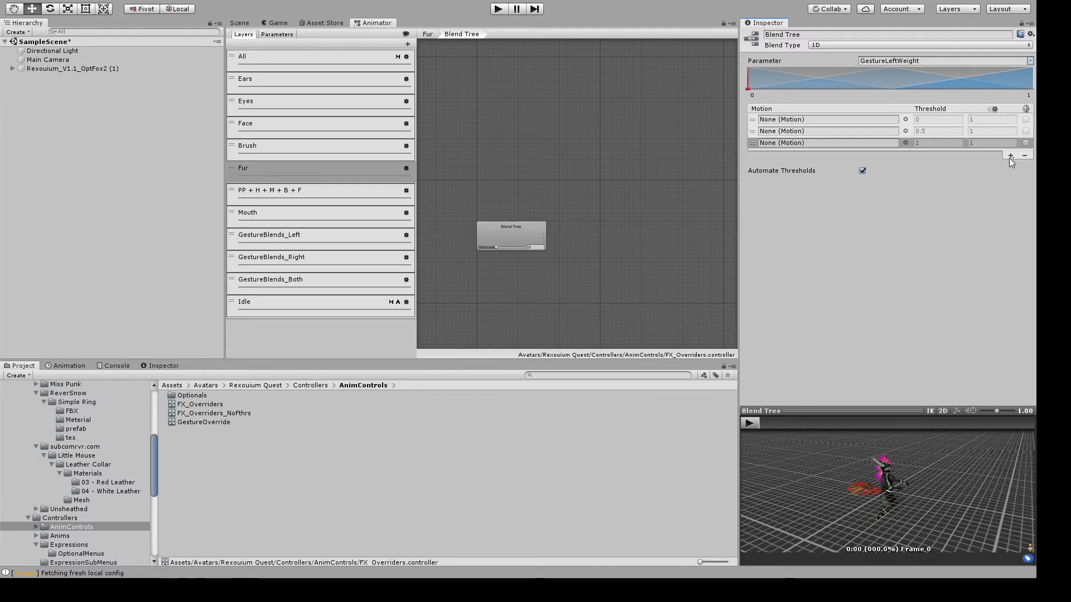
pyautogui.click(970, 167)
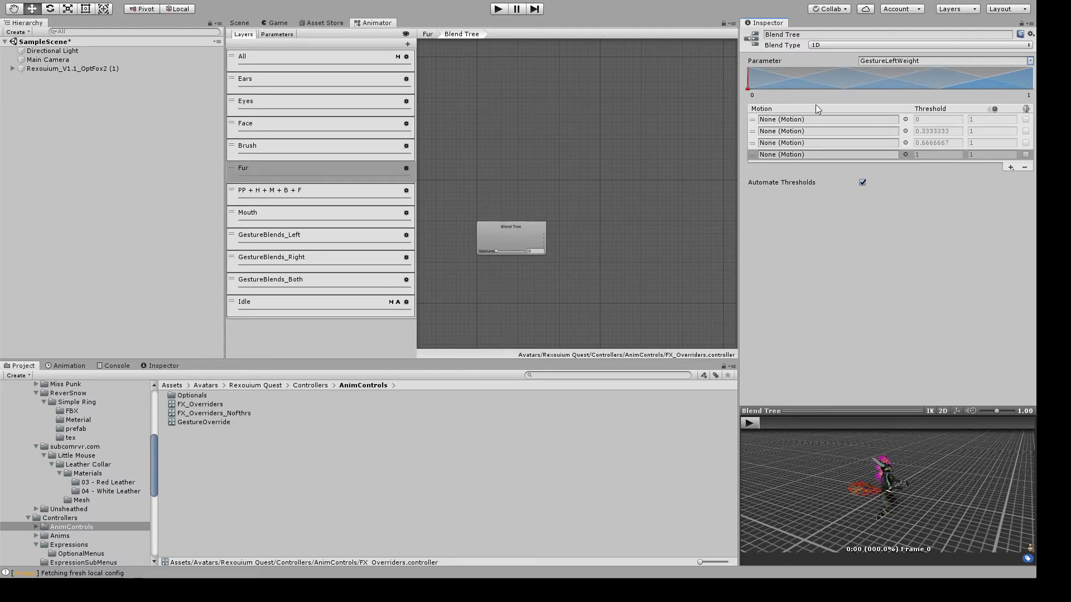
# Examine the new blend tree's node and go through its four empty motion fields
pyautogui.click(497, 242)
pyautogui.scroll(3, 520, 231)
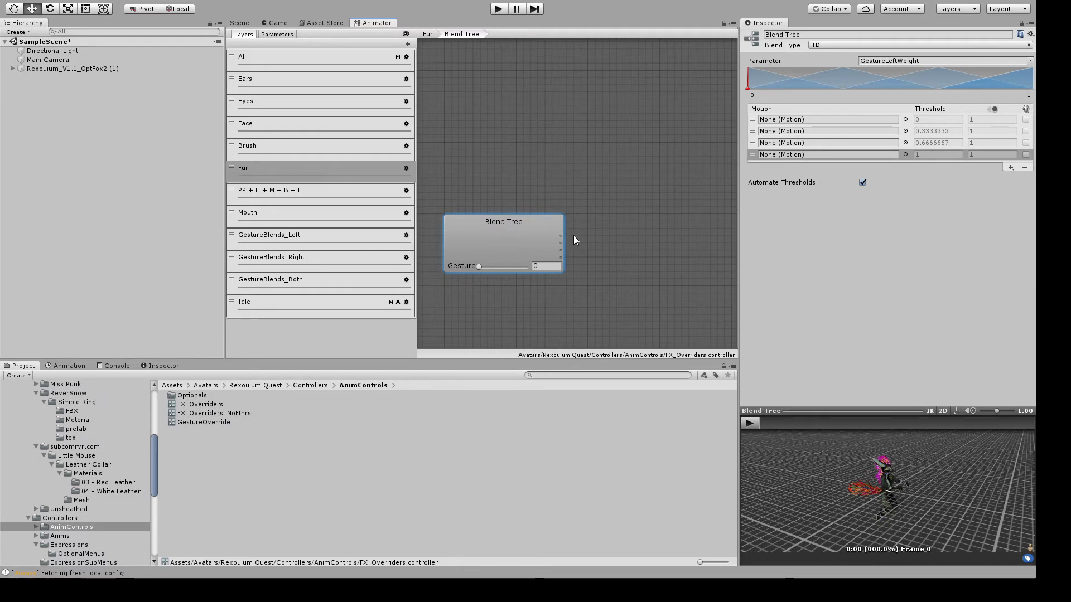
pyautogui.click(817, 118)
pyautogui.click(814, 133)
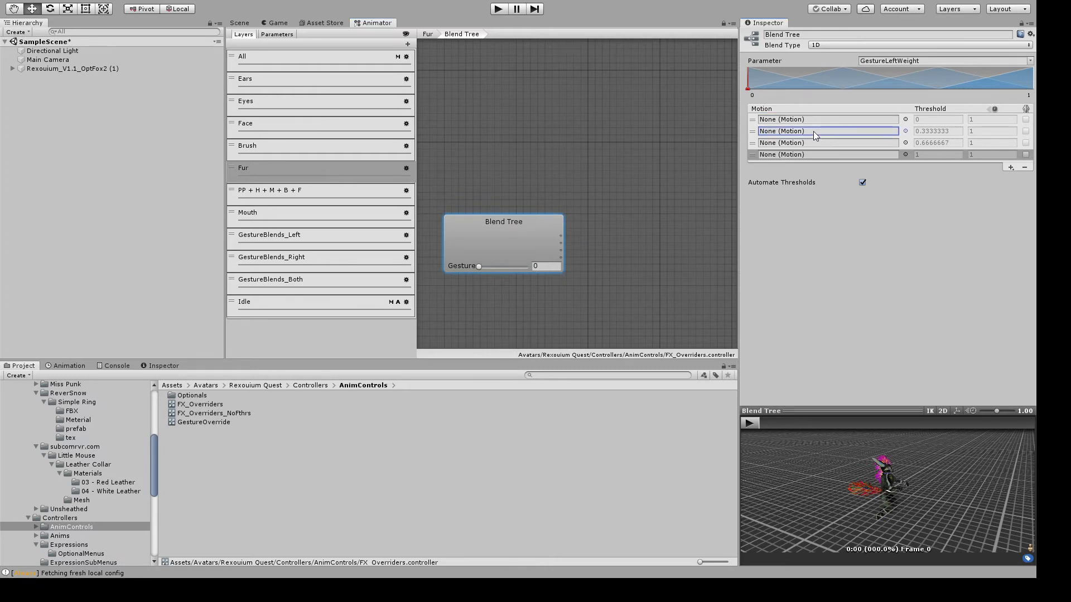
pyautogui.click(811, 145)
pyautogui.click(817, 153)
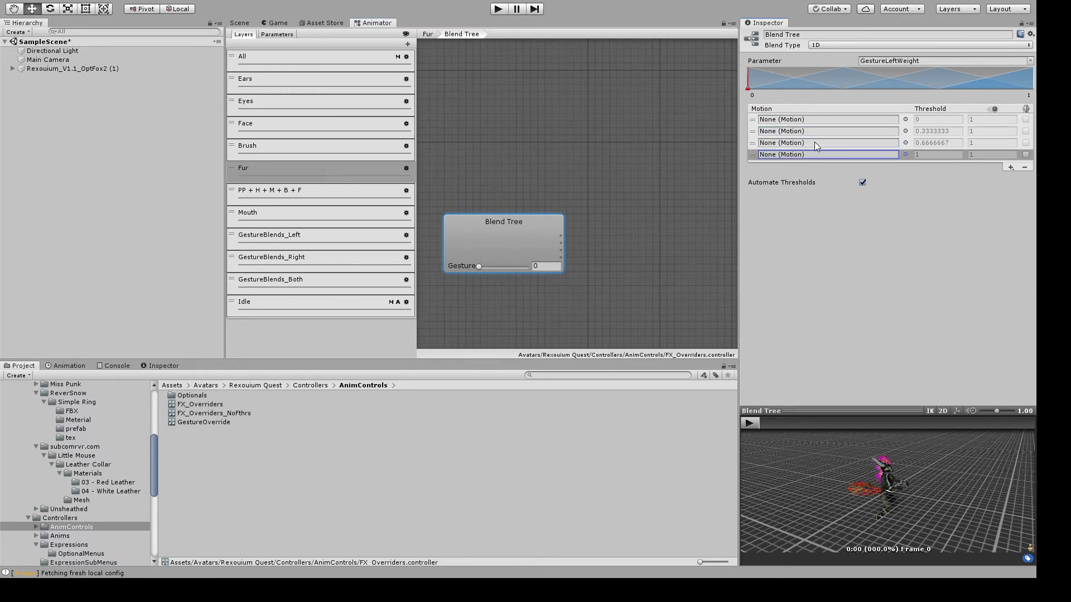
pyautogui.click(814, 142)
pyautogui.click(809, 130)
pyautogui.click(805, 120)
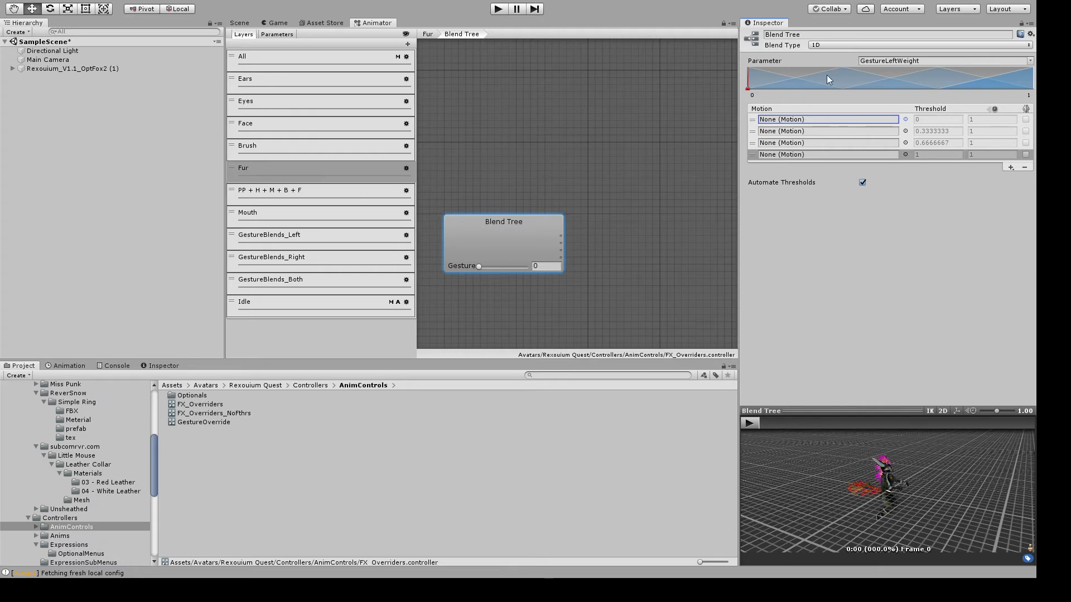
# Try the new blend tree's slider at 0.22 and set its blend parameter to Fur
pyautogui.moveTo(748, 89)
pyautogui.mouseDown()
pyautogui.moveTo(1031, 85)
pyautogui.moveTo(742, 106)
pyautogui.mouseUp()
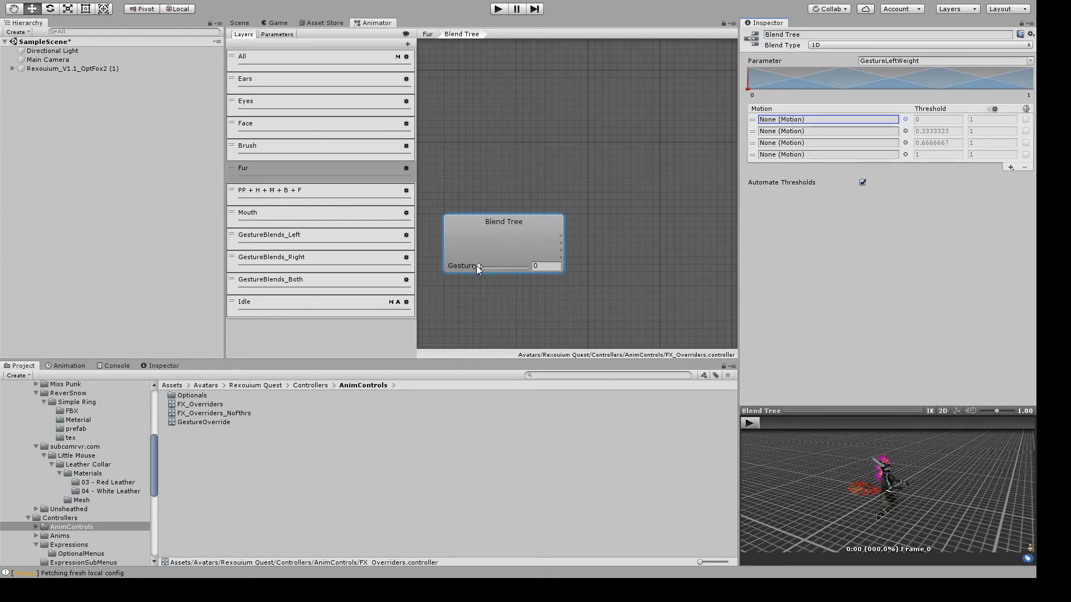
pyautogui.moveTo(482, 270)
pyautogui.mouseDown()
pyautogui.moveTo(548, 267)
pyautogui.moveTo(462, 272)
pyautogui.moveTo(492, 276)
pyautogui.mouseUp()
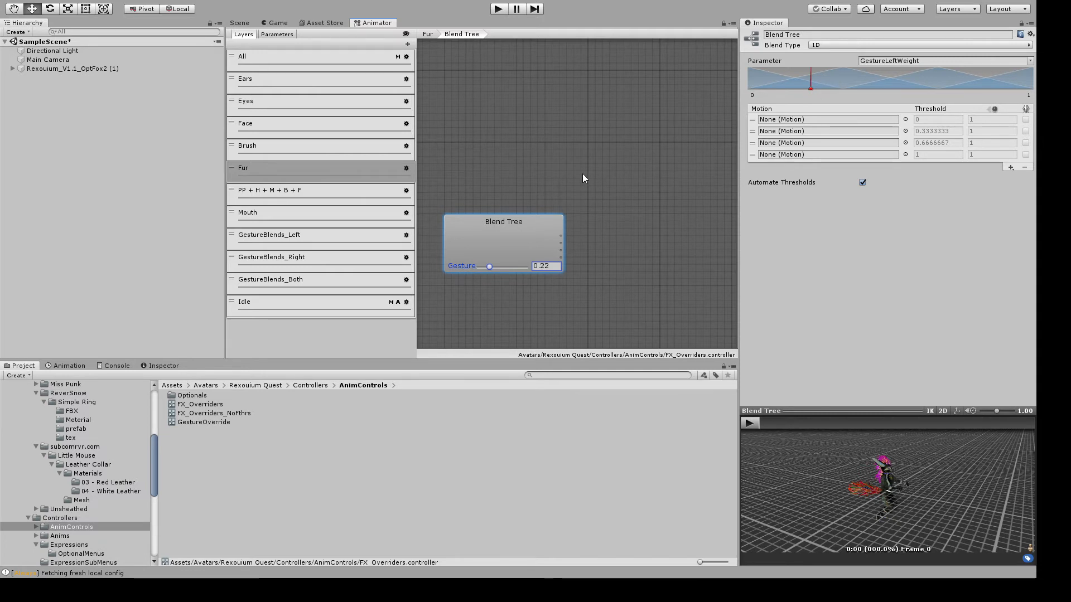
pyautogui.click(835, 47)
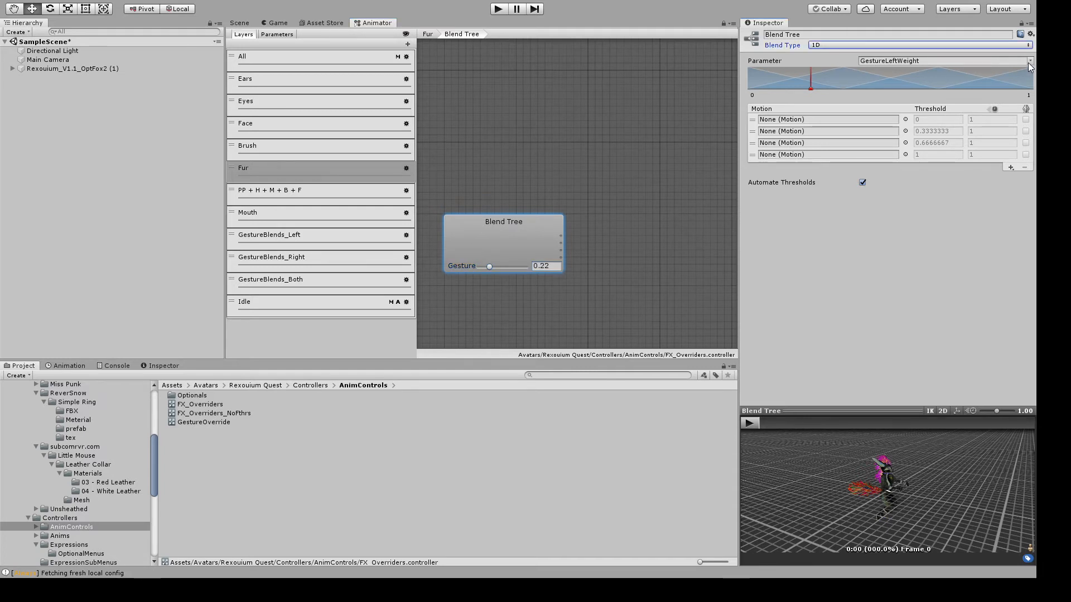
pyautogui.click(979, 261)
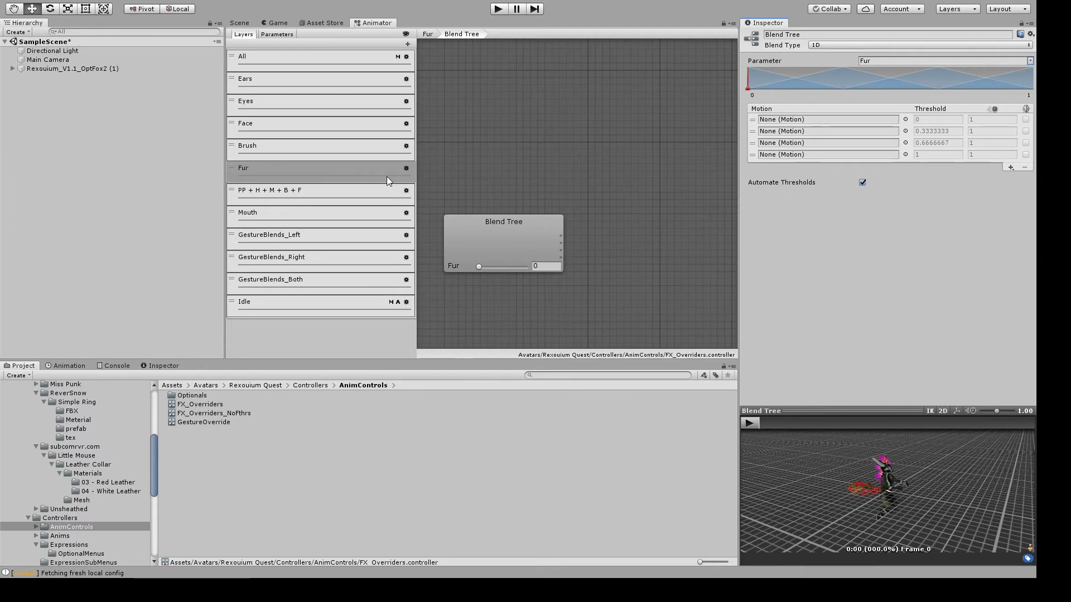
# Return to the Fur layer and delete the newly added Blend Tree state
pyautogui.click(431, 33)
pyautogui.click(554, 189)
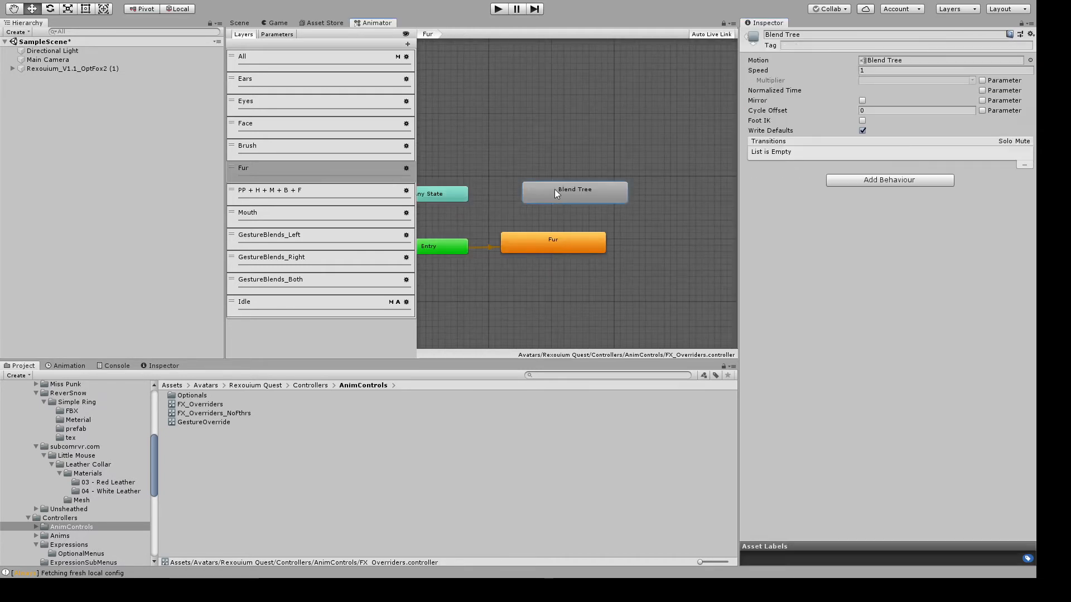
pyautogui.press('Delete')
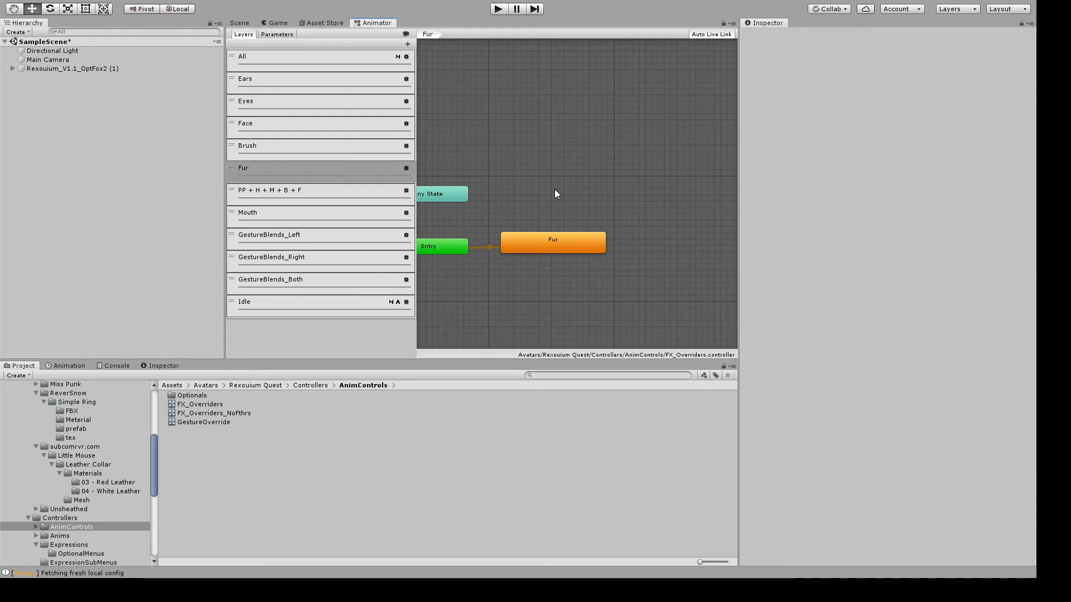
# Open the Fur state's existing blend tree, examine its fur motions and thresholds, and try its Fur slider, leaving it at 0
pyautogui.doubleClick(581, 239)
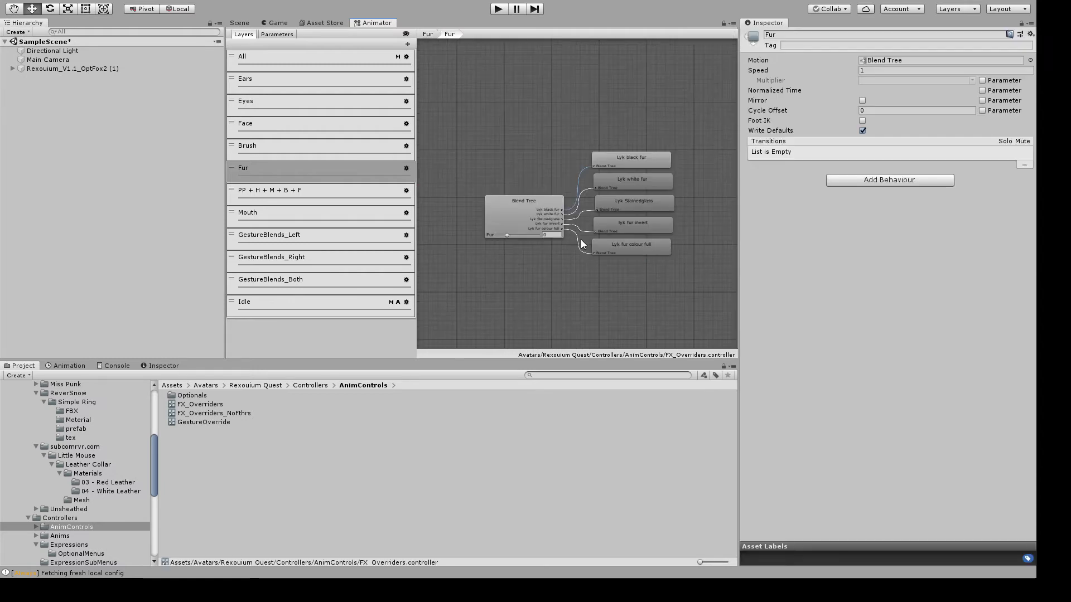
pyautogui.click(523, 210)
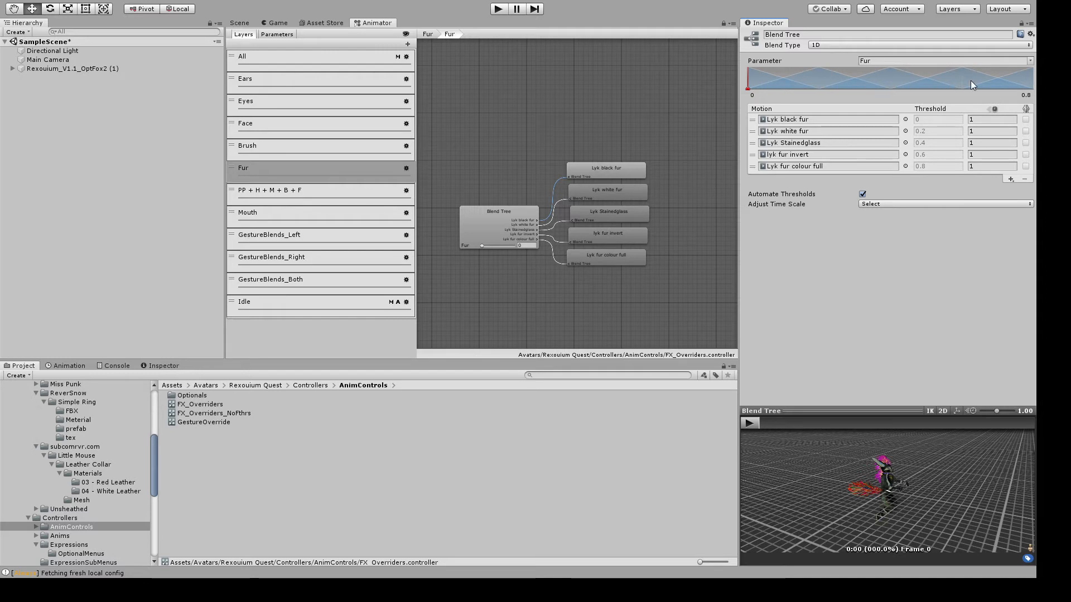
pyautogui.scroll(5, 589, 146)
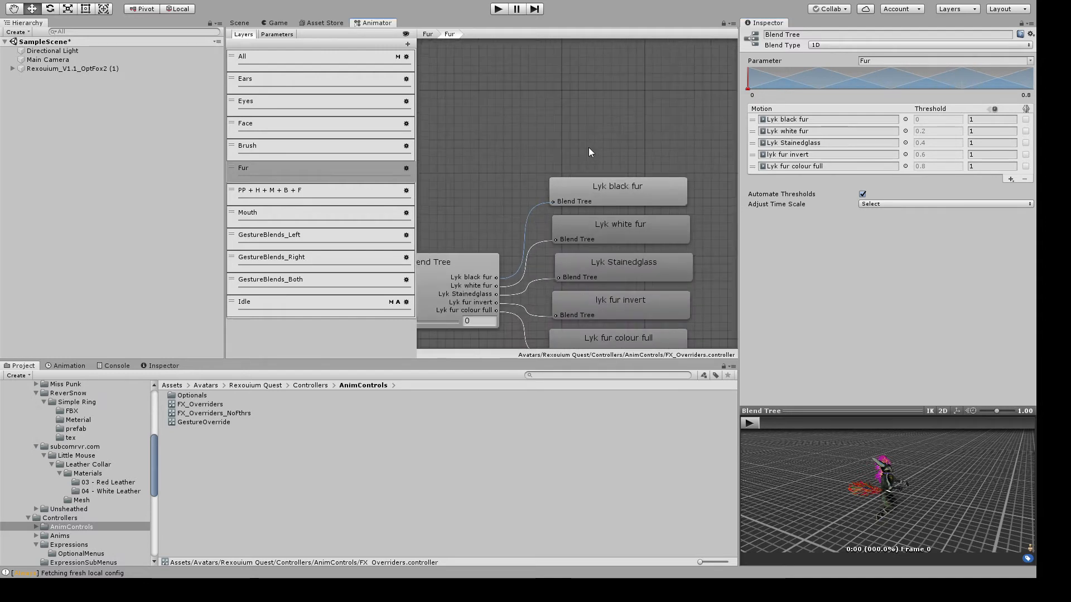
pyautogui.scroll(-1, 607, 89)
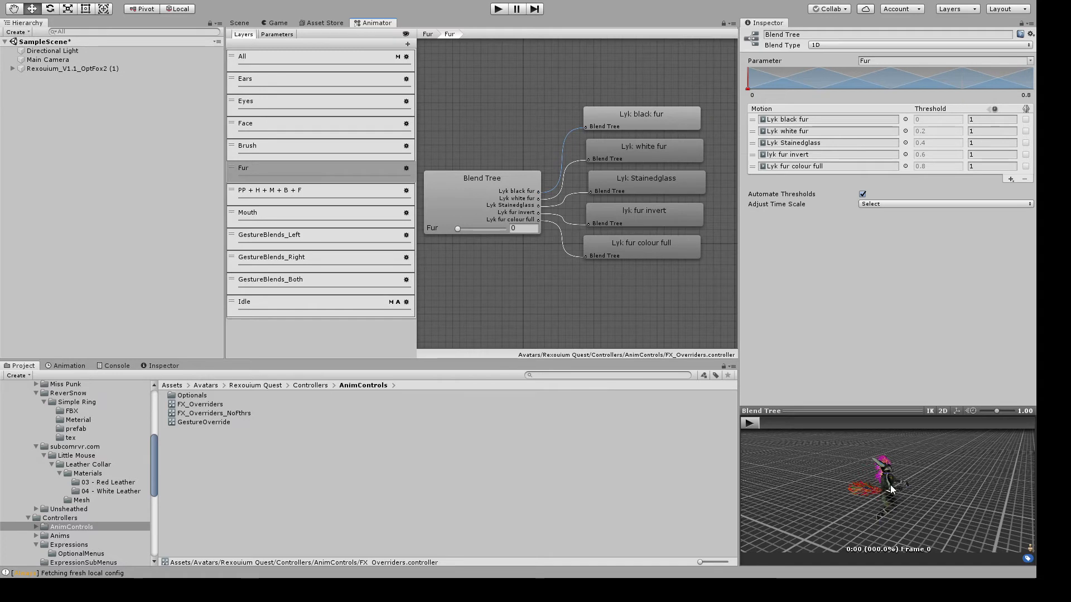
pyautogui.moveTo(457, 229)
pyautogui.mouseDown()
pyautogui.moveTo(564, 237)
pyautogui.moveTo(466, 244)
pyautogui.moveTo(519, 242)
pyautogui.moveTo(447, 232)
pyautogui.mouseUp()
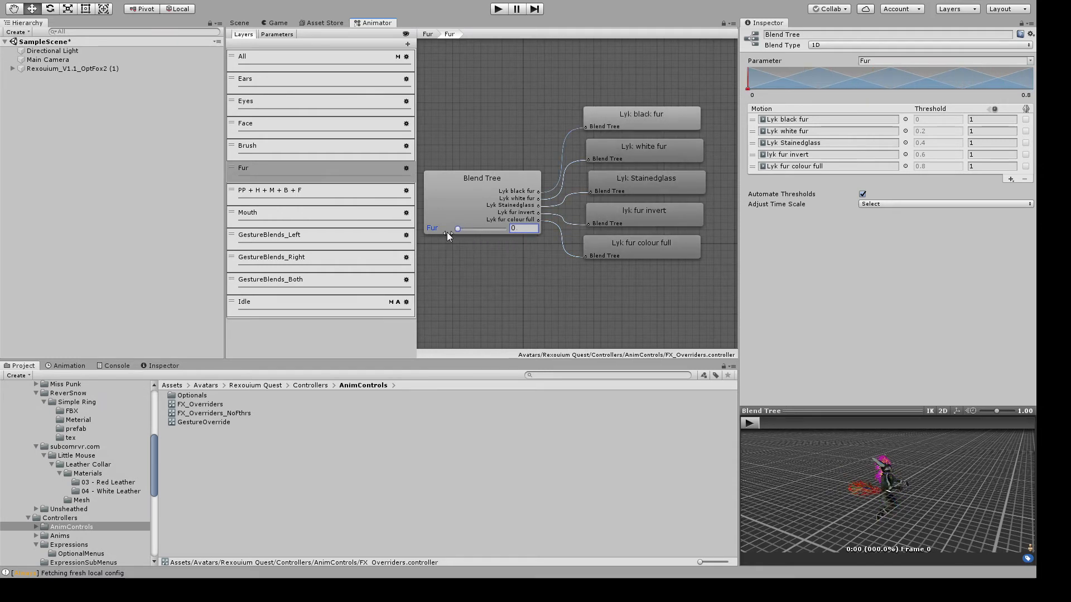
pyautogui.click(551, 102)
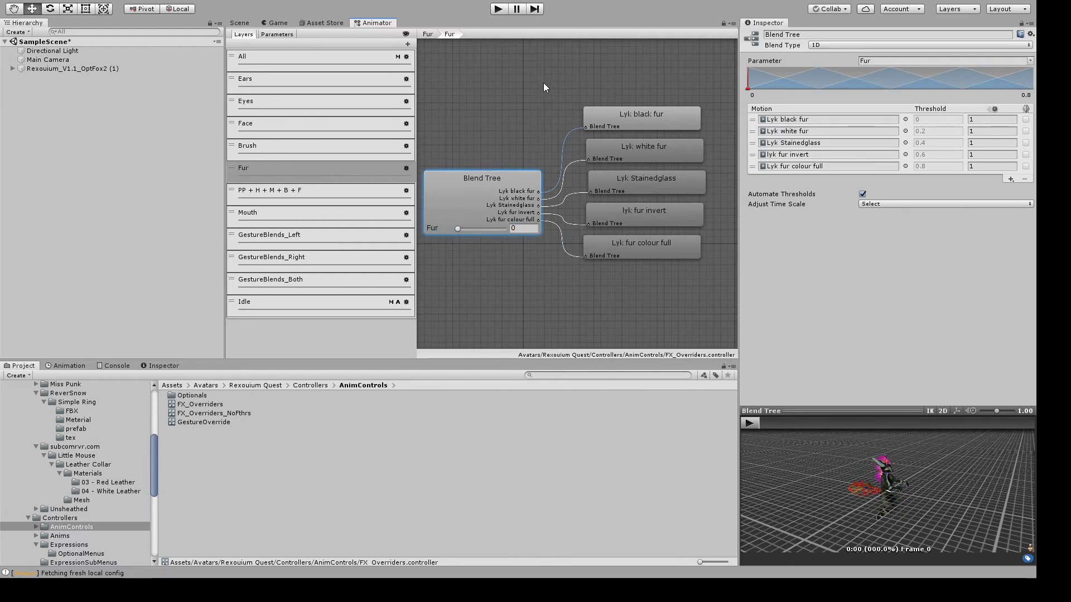
# From the avatar's Expressions settings, open Rex_StateParameters 1 and check the PP + H + M + B + F parameter
pyautogui.click(52, 69)
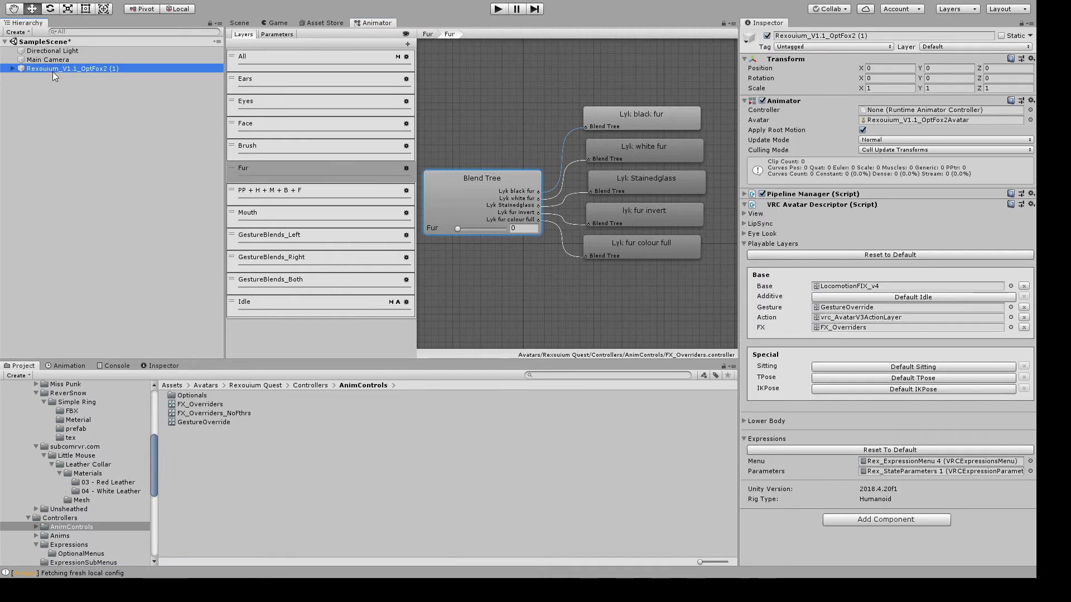
pyautogui.doubleClick(921, 472)
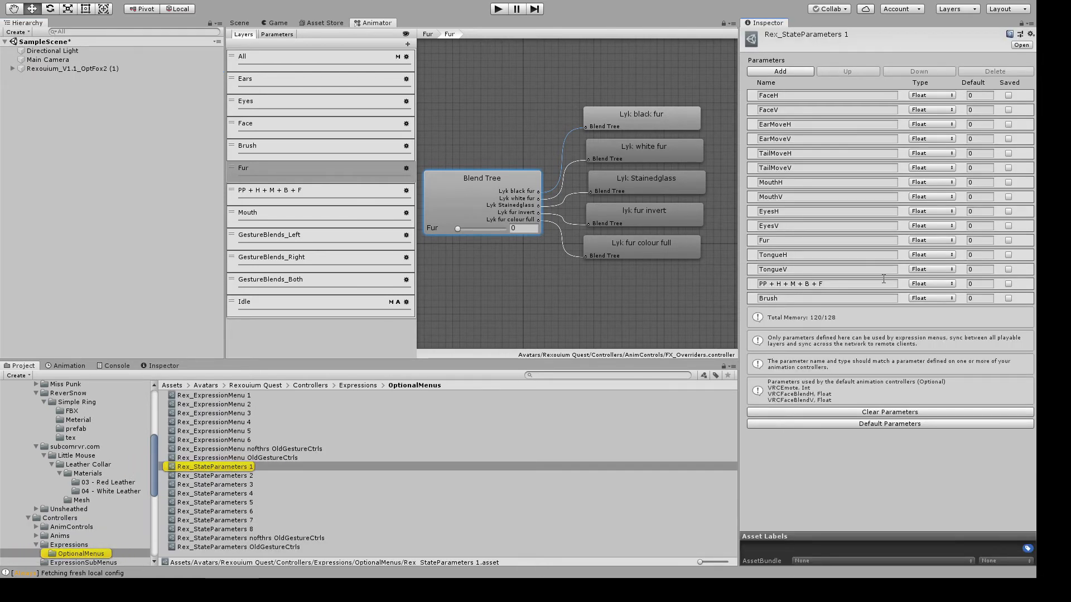
pyautogui.click(790, 285)
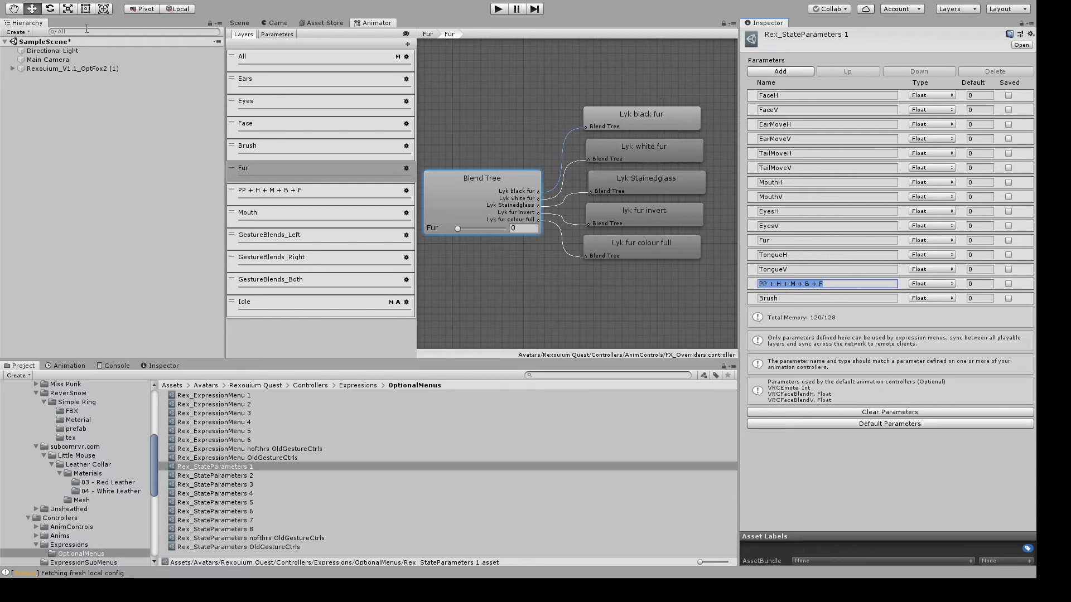
# Follow the NSFW control of Rex_ExpressionMenu 4 to its submenu and examine the PP + H + M + B + F radial control's rotation parameter
pyautogui.click(79, 67)
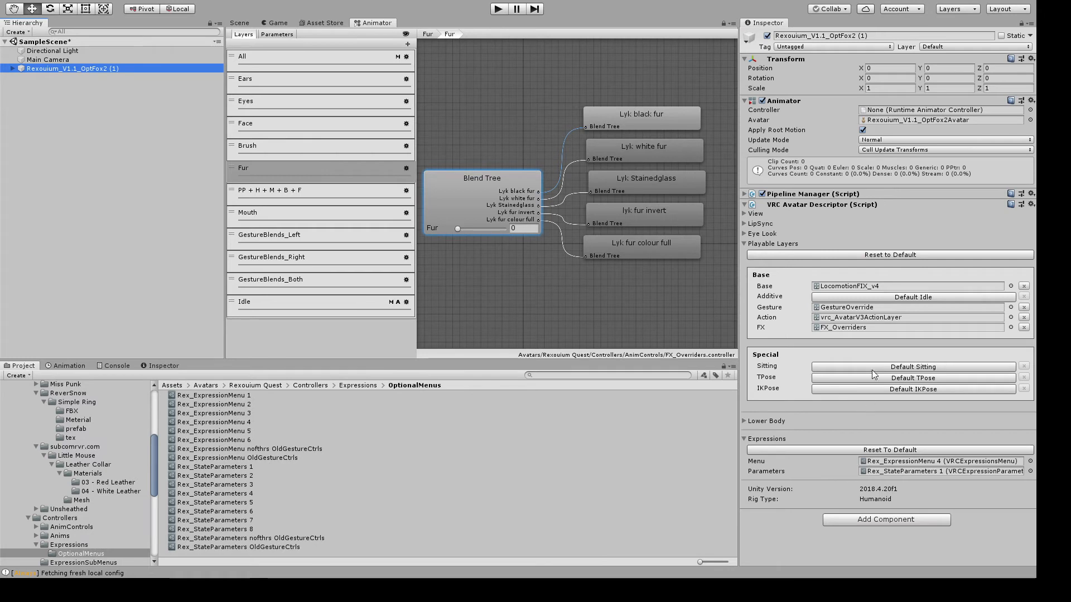
pyautogui.doubleClick(900, 463)
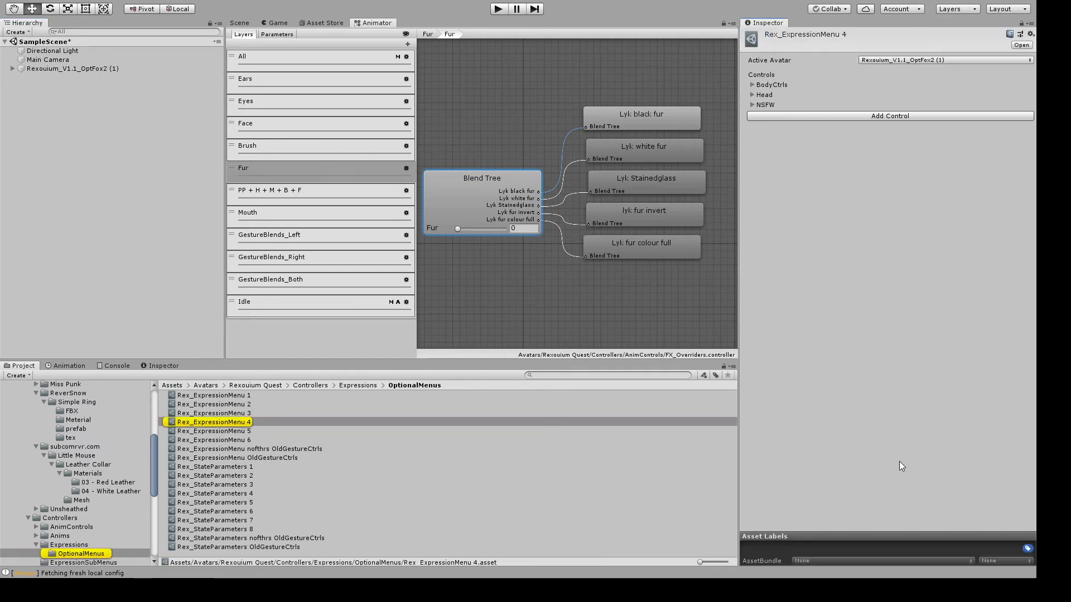
pyautogui.click(752, 105)
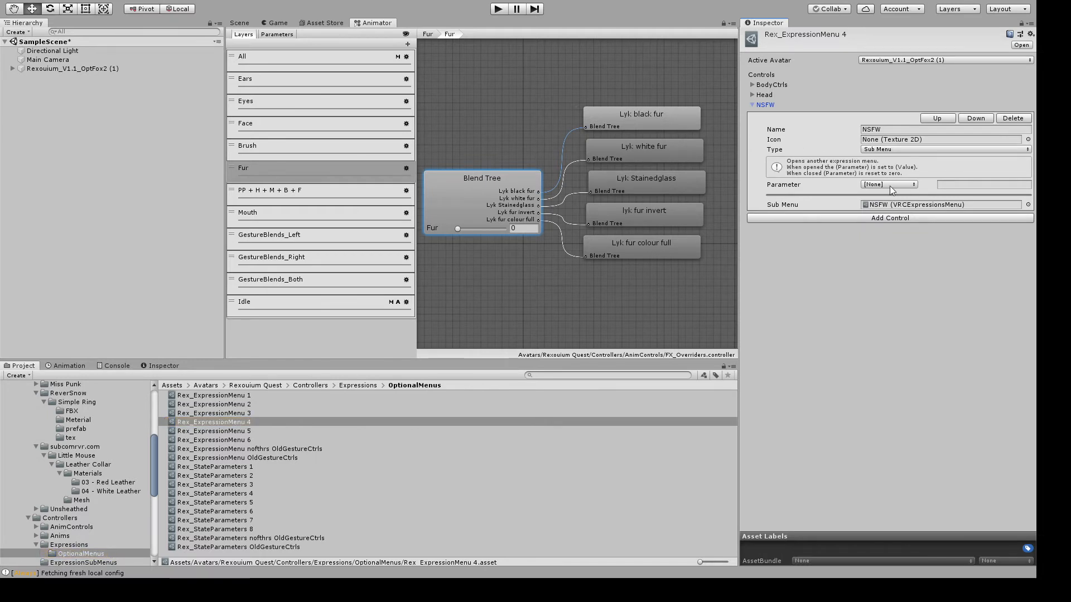
pyautogui.doubleClick(898, 205)
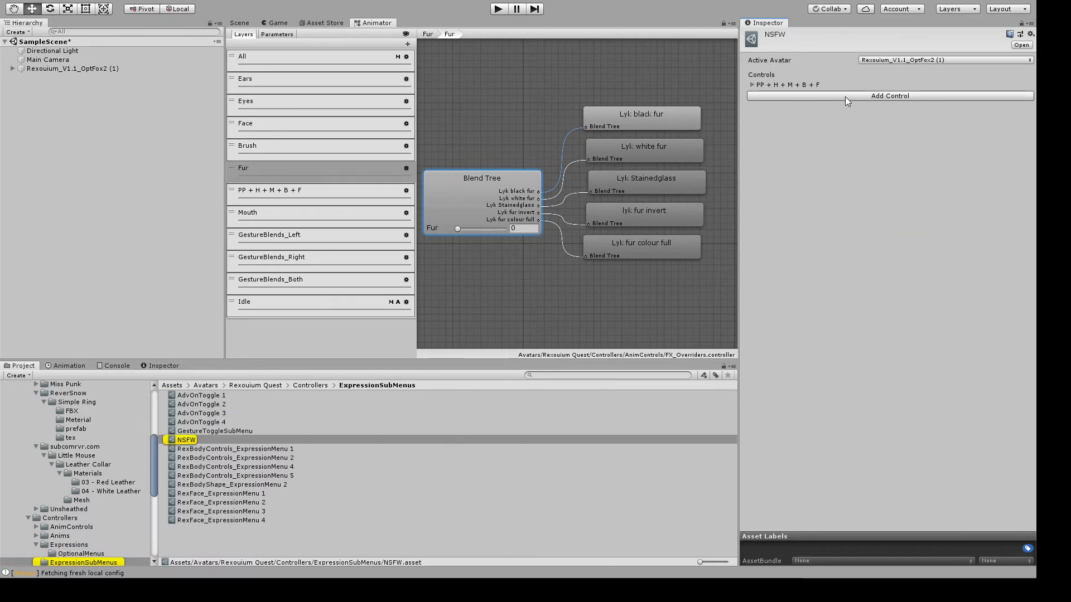
pyautogui.click(753, 83)
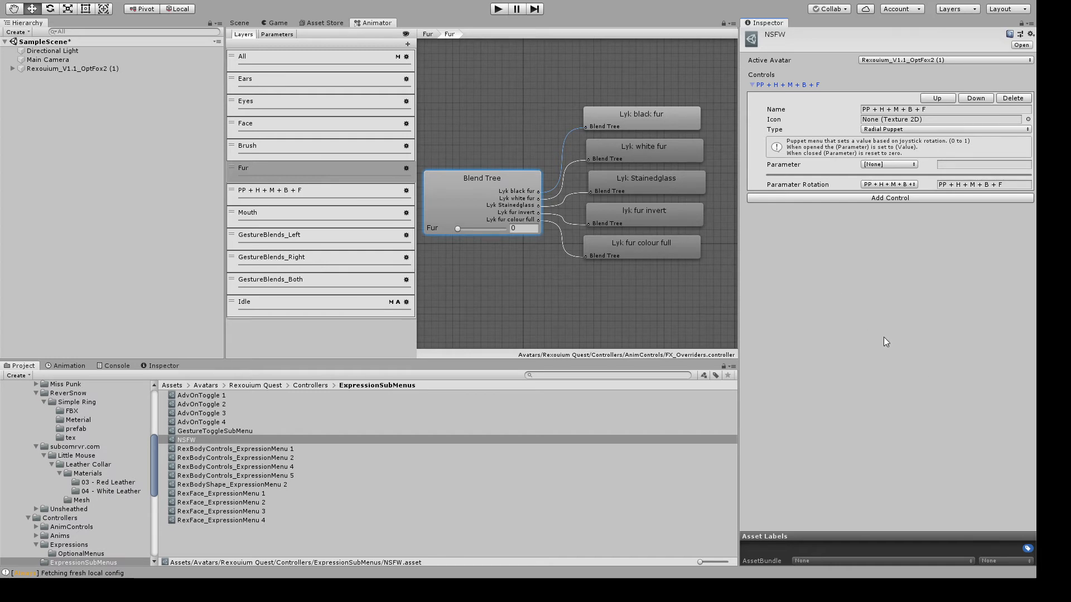
pyautogui.click(818, 255)
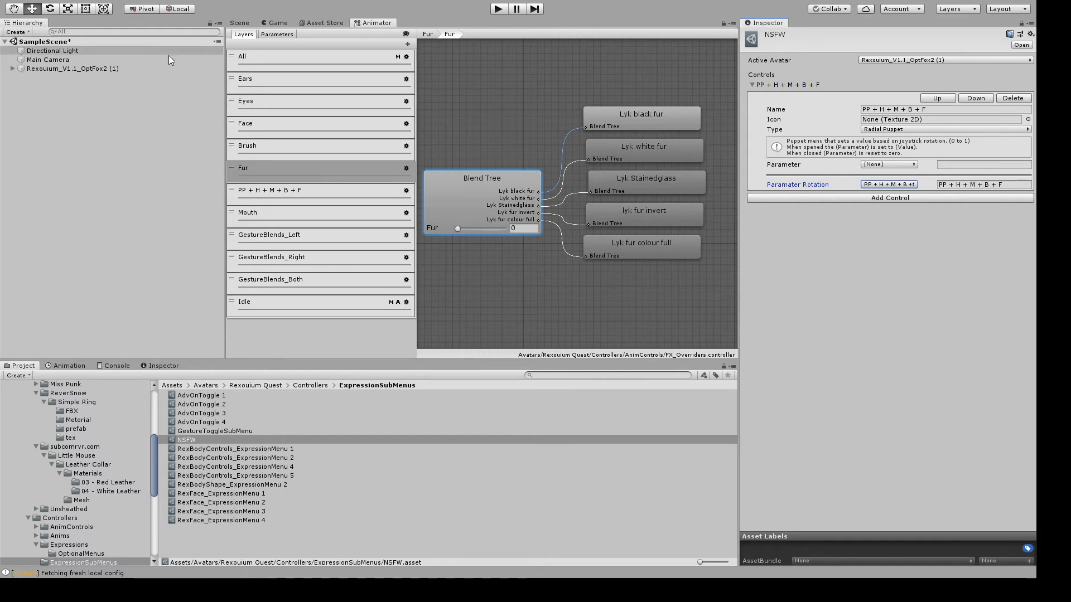
# Return to the avatar's descriptor and locate its FX_Overriders controller among the project assets
pyautogui.click(53, 69)
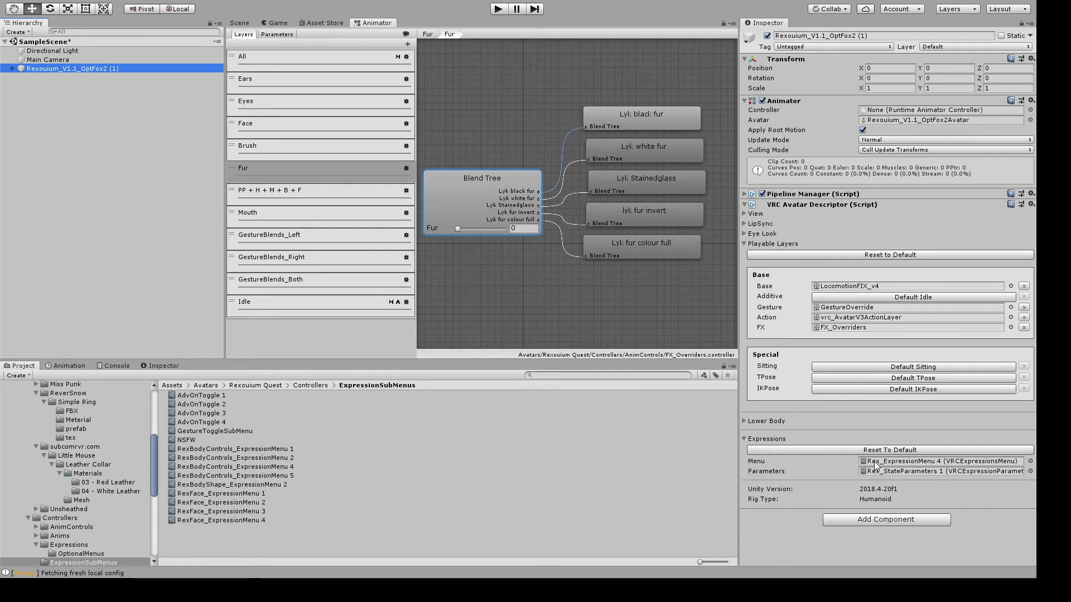
pyautogui.click(861, 327)
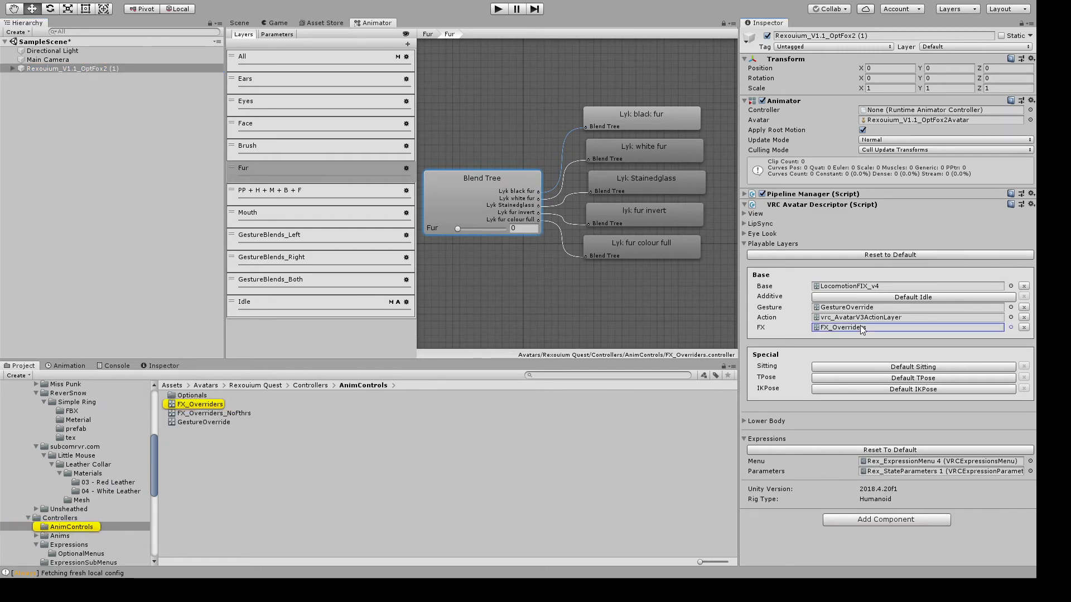
# In the FX_Overriders controller, open the PP + H + M + B + F layer and inspect the PP + F + B state's motion and Normalized Time settings
pyautogui.doubleClick(860, 327)
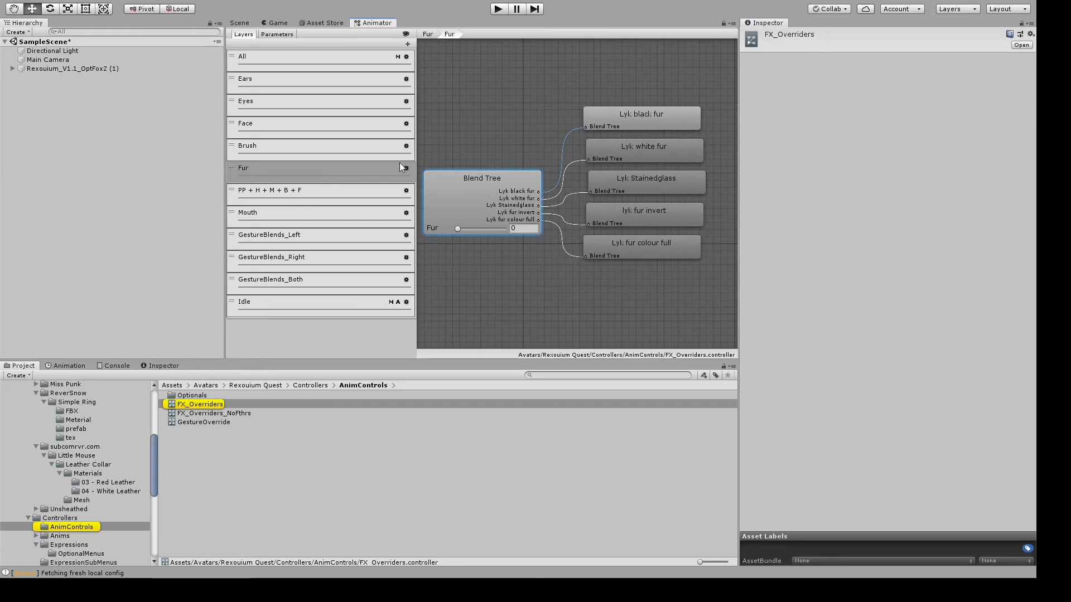
pyautogui.click(340, 189)
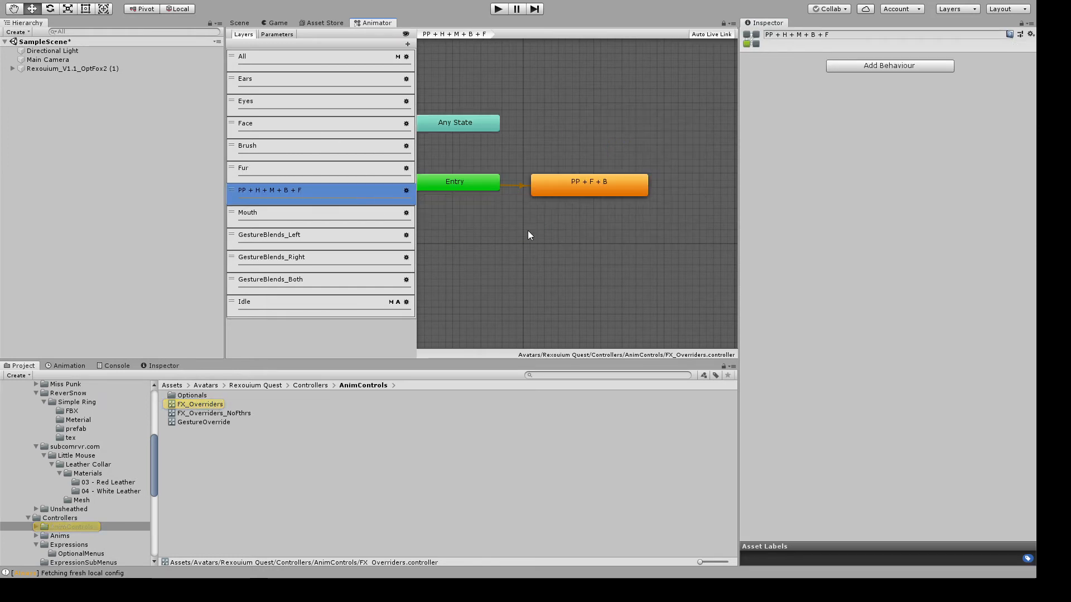
pyautogui.moveTo(528, 229); pyautogui.dragTo(561, 261, button='middle')
pyautogui.click(607, 220)
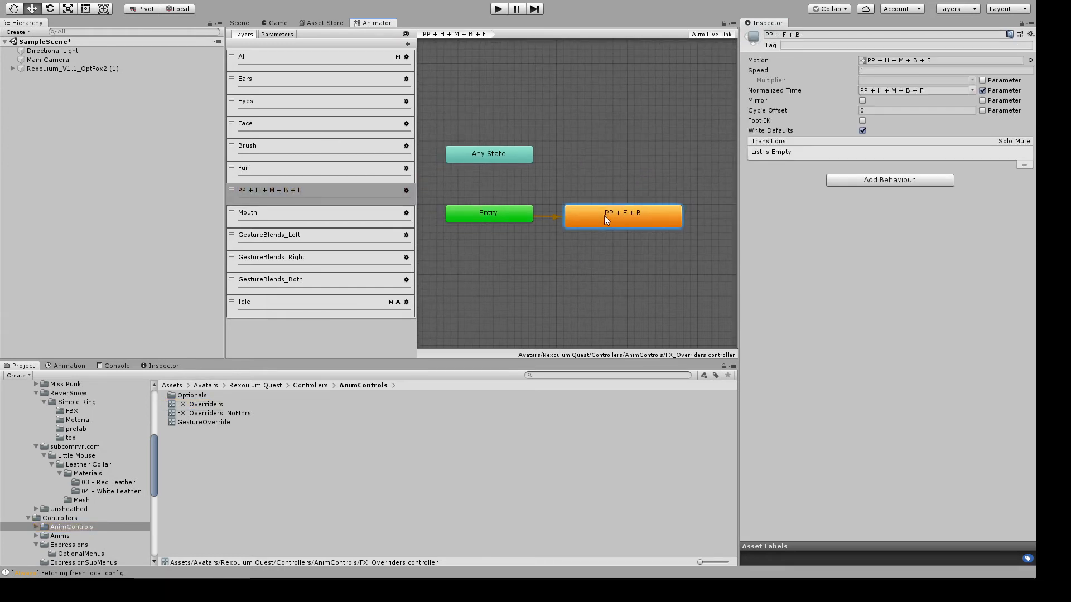
# Compare the Fur and Brush layers' state setups, and open the Fur state's blend tree
pyautogui.click(325, 176)
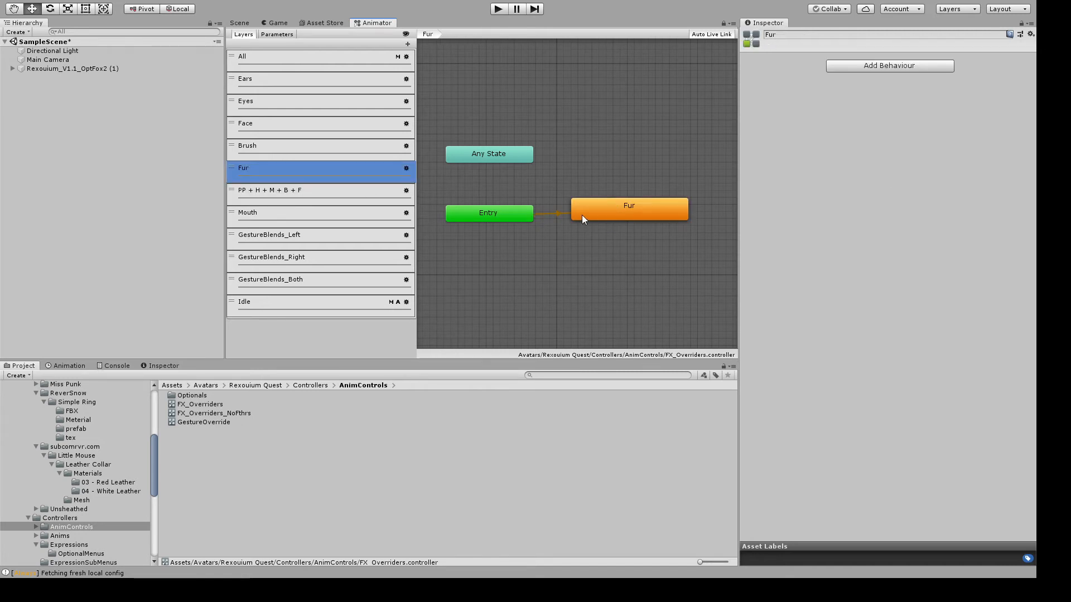
pyautogui.click(313, 154)
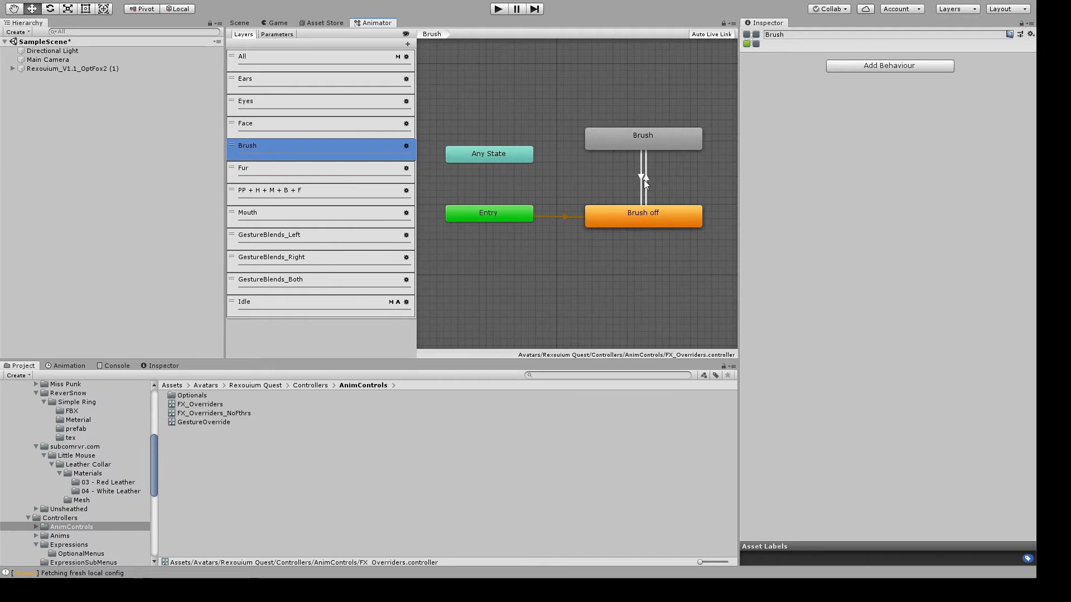
pyautogui.click(326, 179)
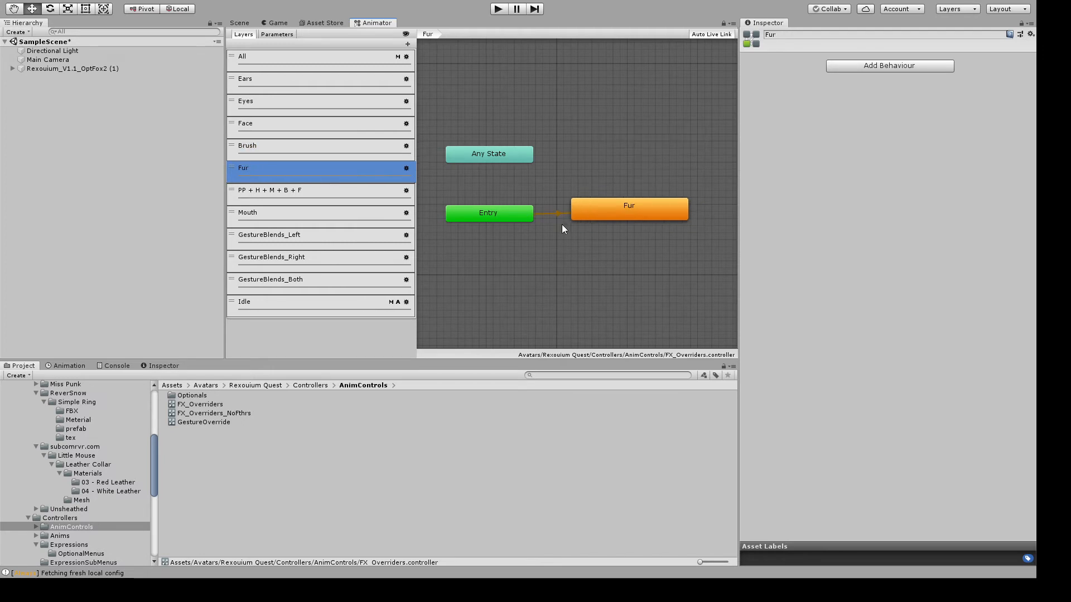
pyautogui.doubleClick(604, 216)
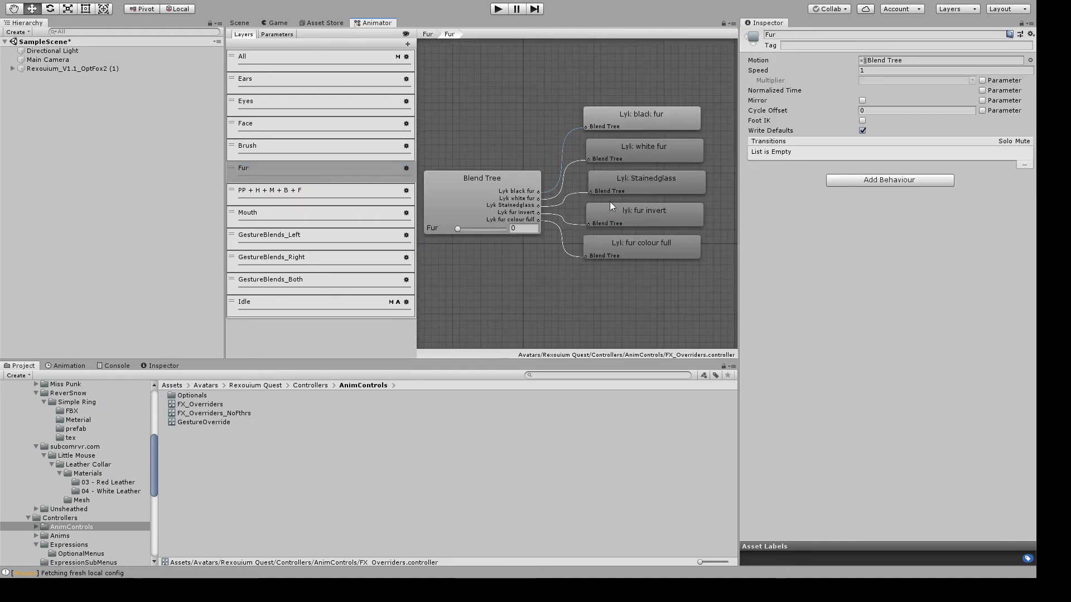
# Open the blend tree inside the PP + F + B state and check the controller's parameter list for its matching parameter
pyautogui.click(348, 191)
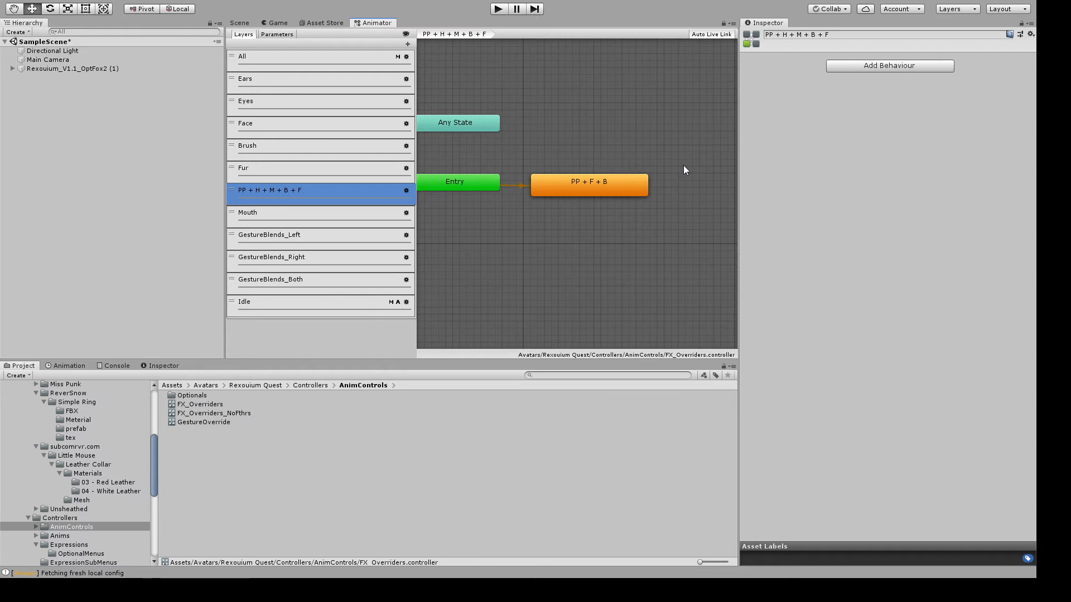
pyautogui.click(632, 112)
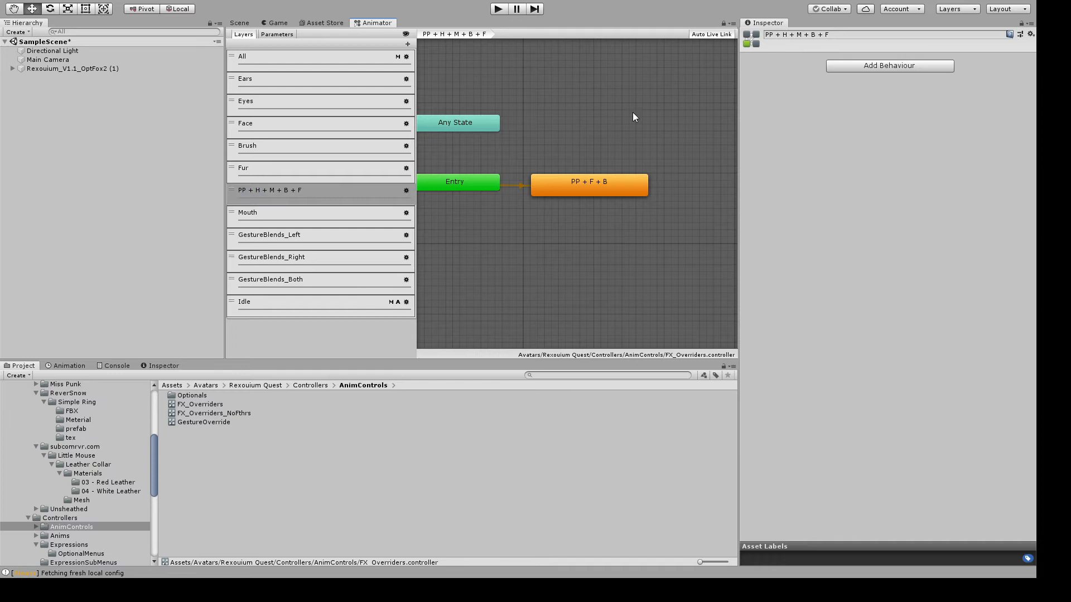
pyautogui.doubleClick(589, 184)
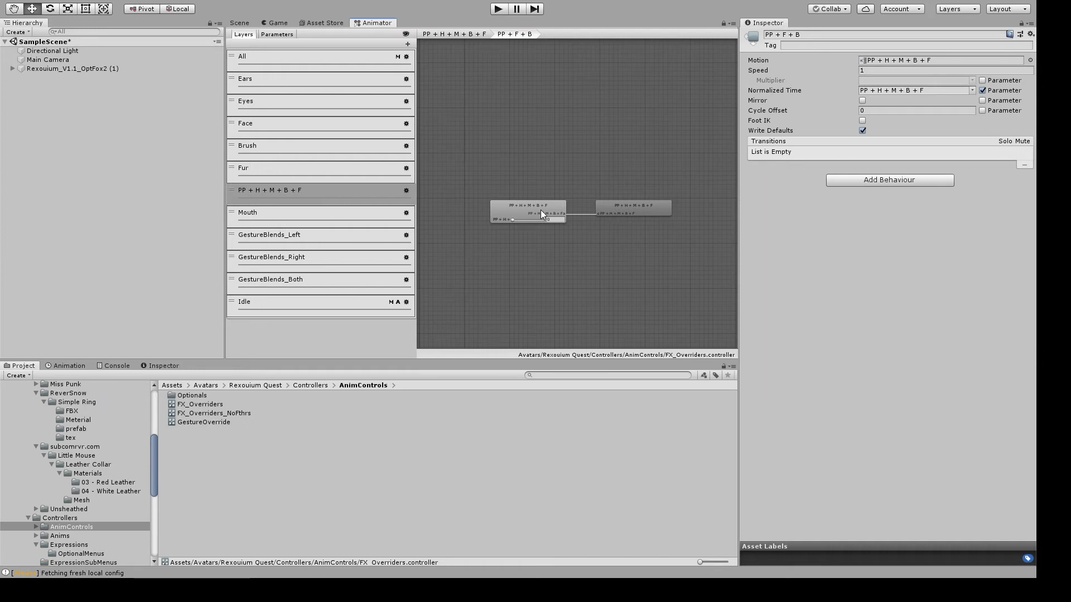
pyautogui.scroll(2, 632, 210)
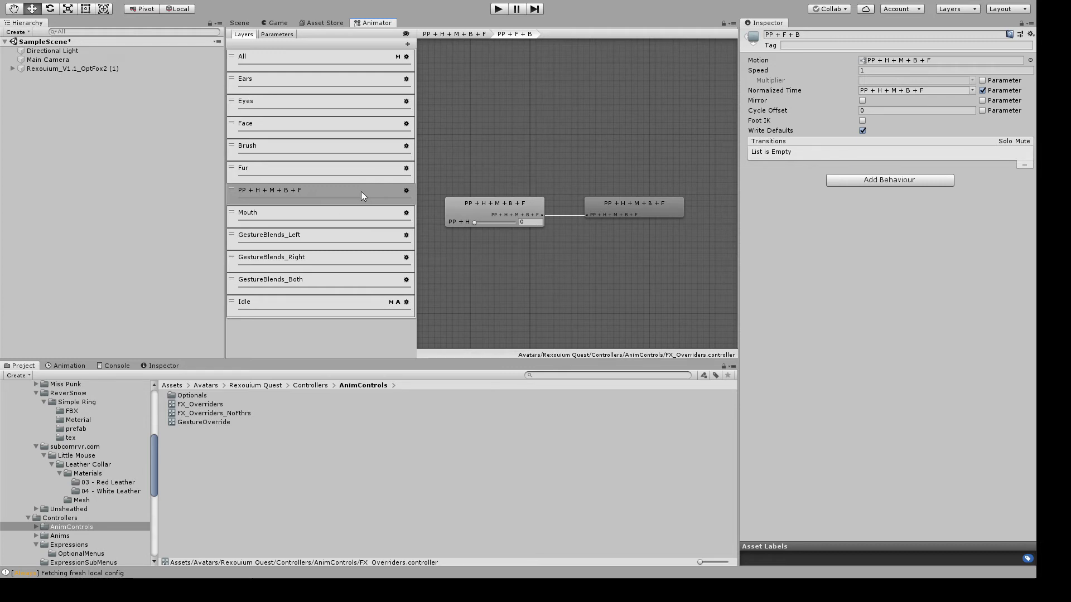
pyautogui.click(271, 34)
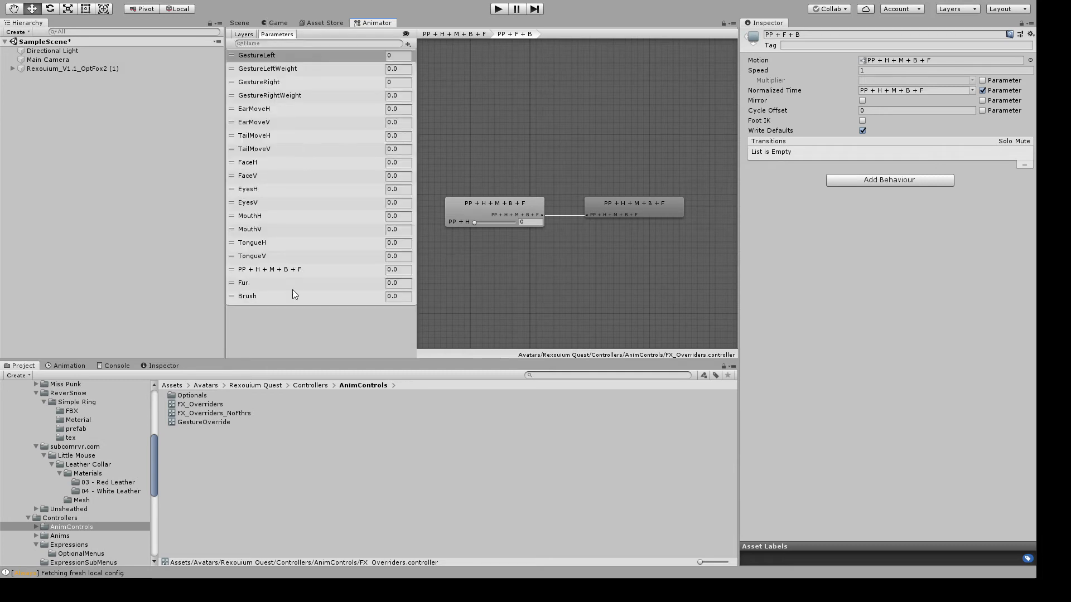
pyautogui.click(248, 34)
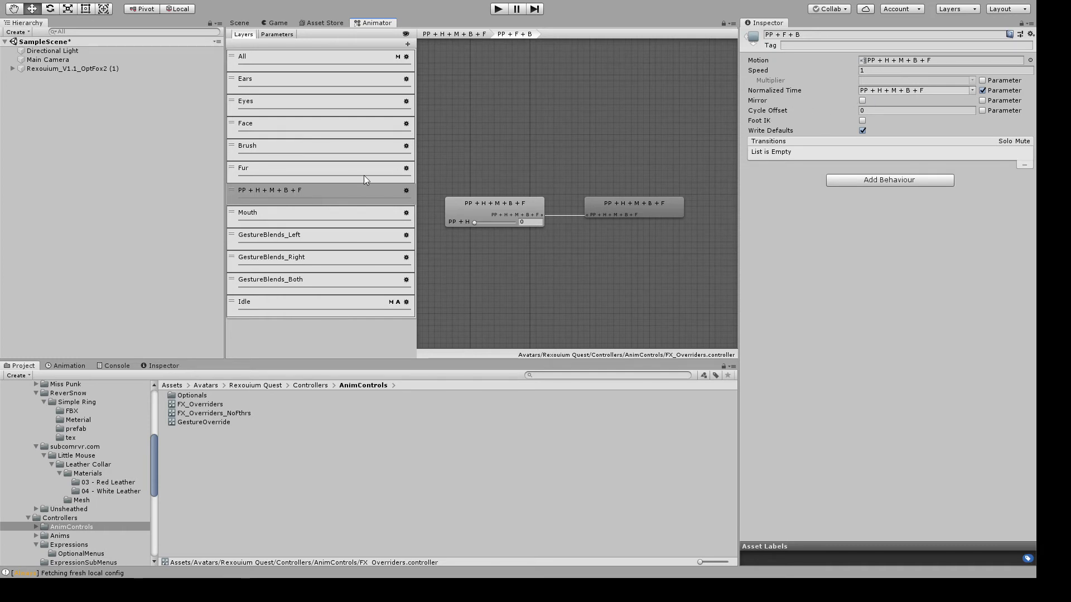
# Reopen the Fur blend tree, examine its motions and thresholds, and try its Fur slider, leaving it at 0
pyautogui.click(349, 173)
pyautogui.doubleClick(576, 261)
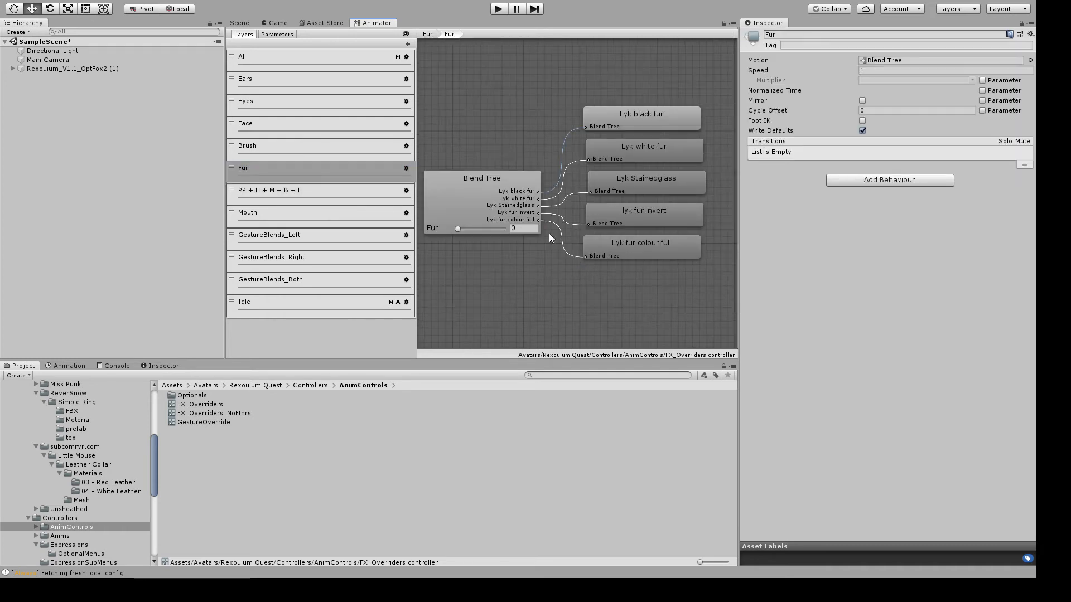
pyautogui.click(490, 205)
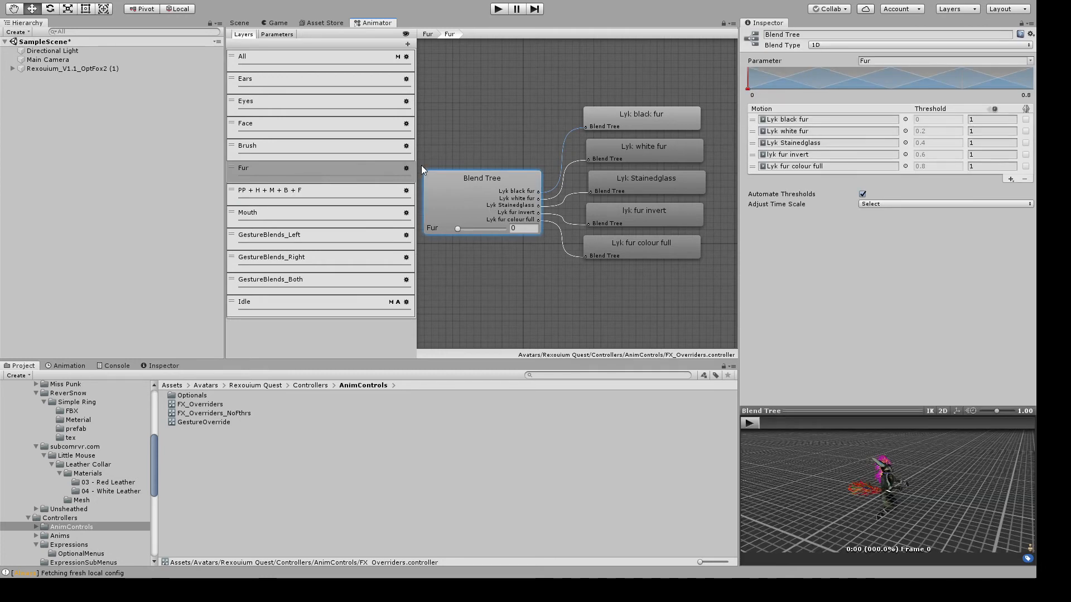
pyautogui.click(366, 170)
pyautogui.click(503, 210)
pyautogui.moveTo(457, 228)
pyautogui.mouseDown()
pyautogui.moveTo(500, 232)
pyautogui.moveTo(430, 234)
pyautogui.mouseUp()
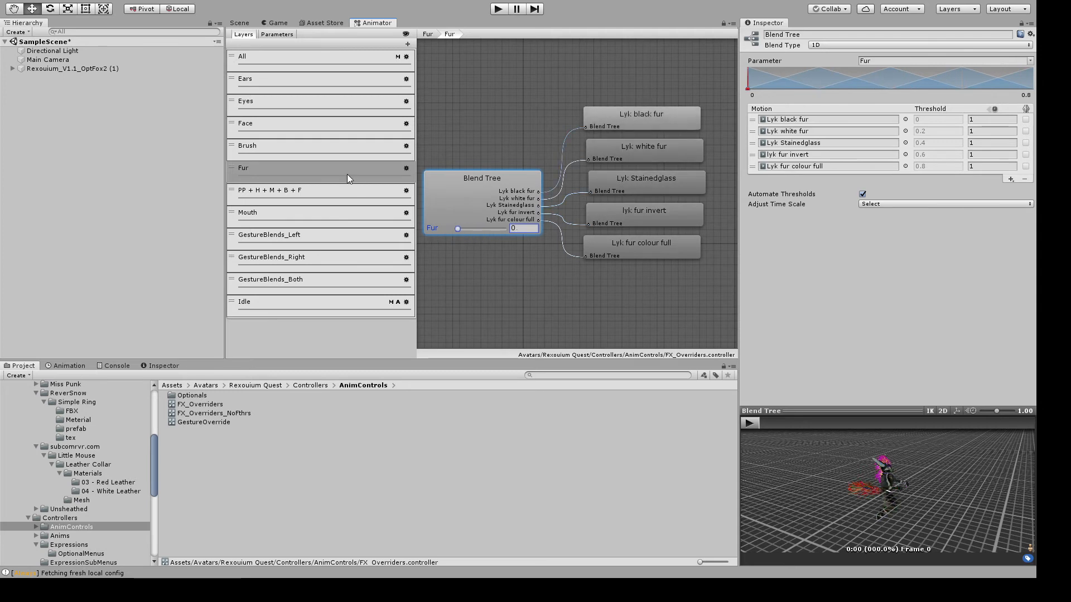
# Review the PP + F + B state's Normalized Time parameter in its layer and enter the state's blend tree
pyautogui.click(355, 192)
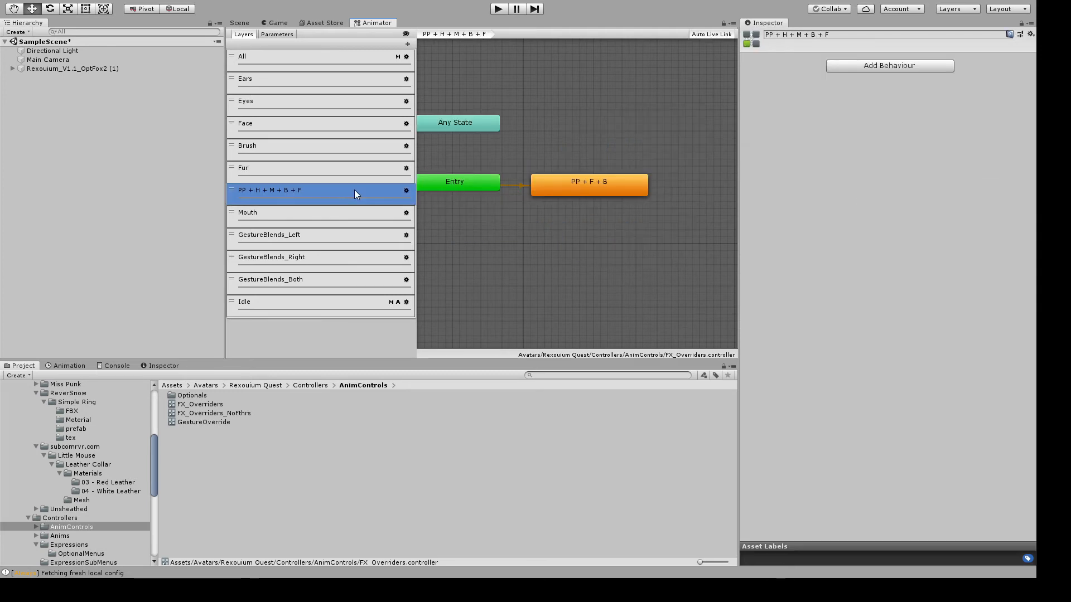
pyautogui.click(592, 191)
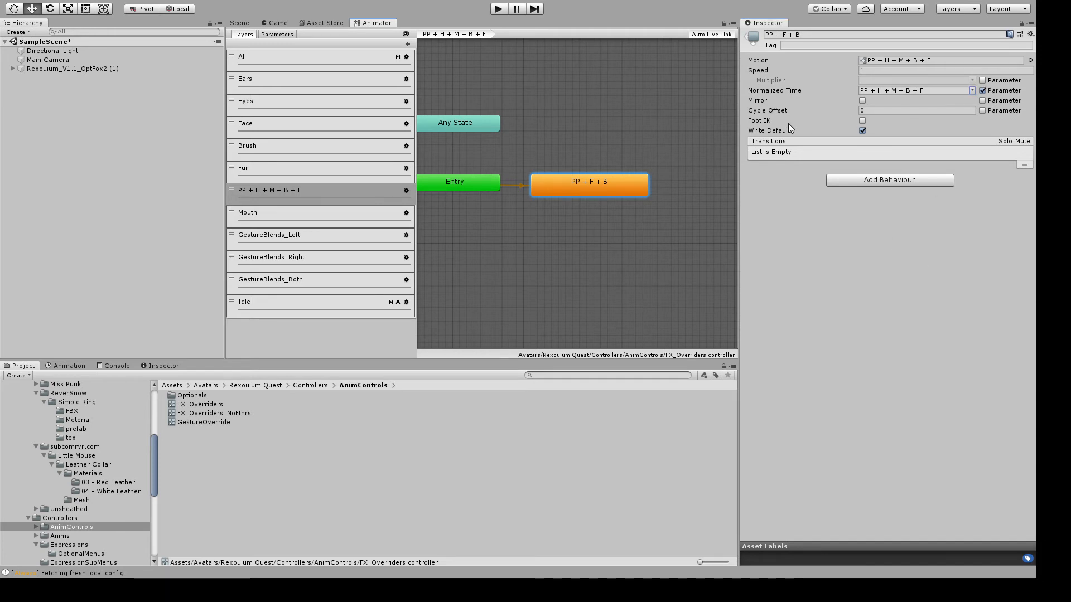
pyautogui.doubleClick(628, 187)
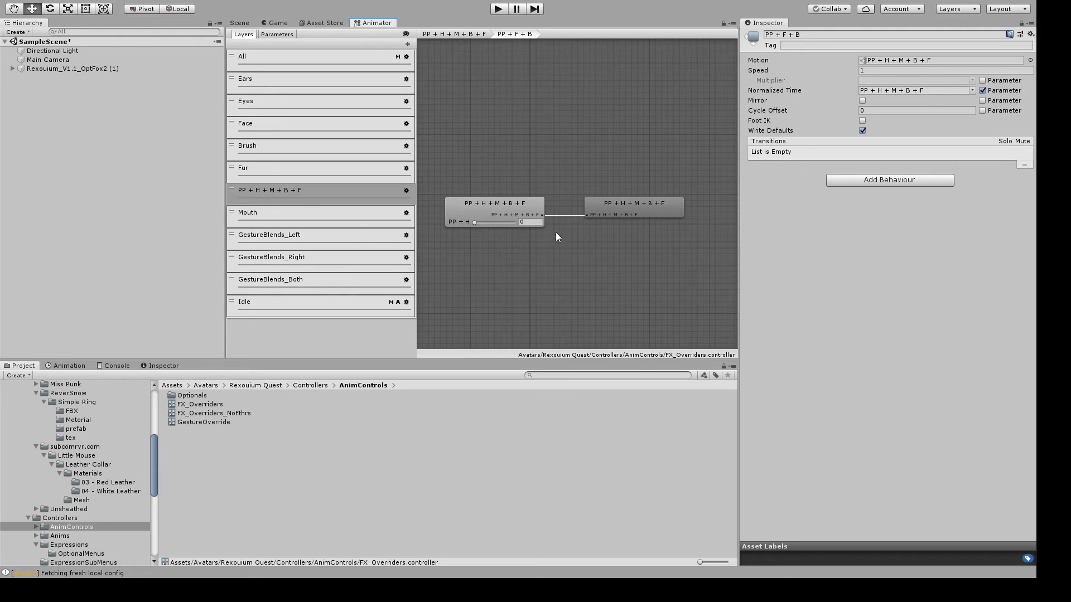
# Examine the PP + H + M + B + F blend tree's blend type, motion and parameter, and locate its motion clip among the project assets
pyautogui.click(498, 206)
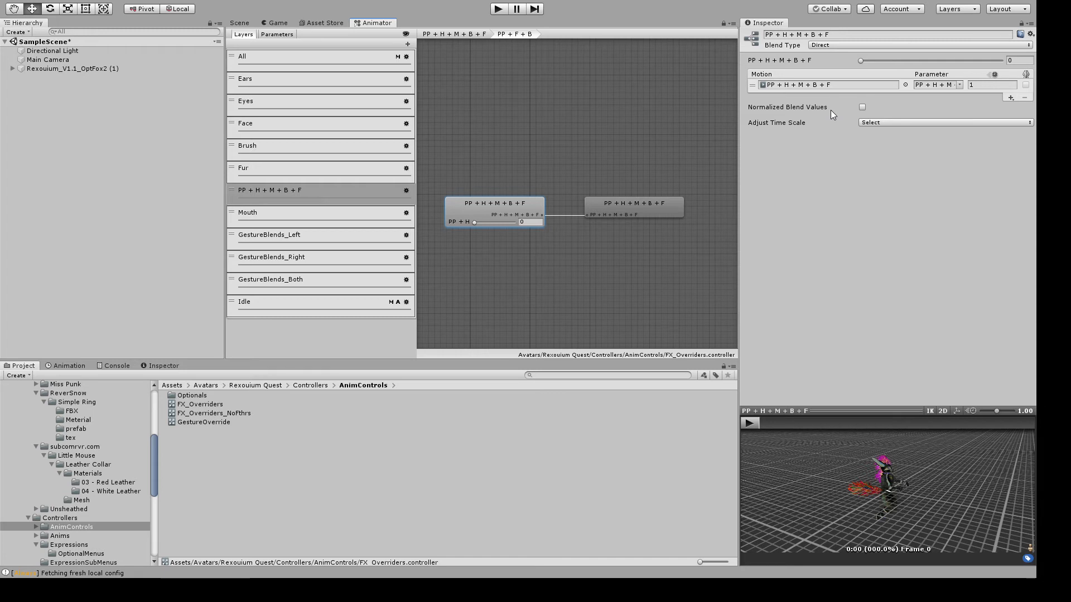
pyautogui.click(839, 45)
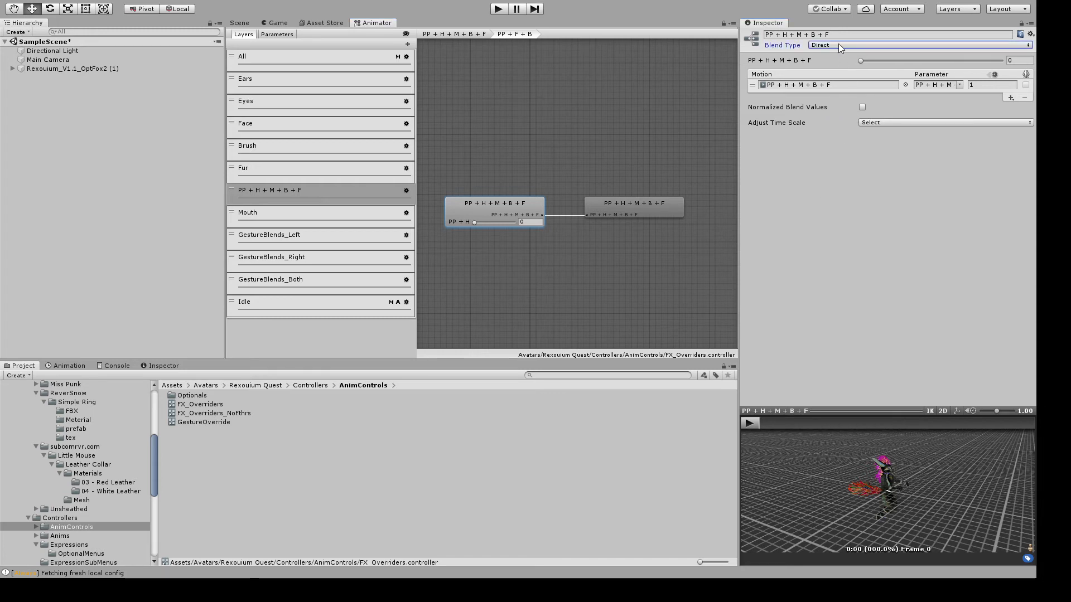
pyautogui.click(807, 88)
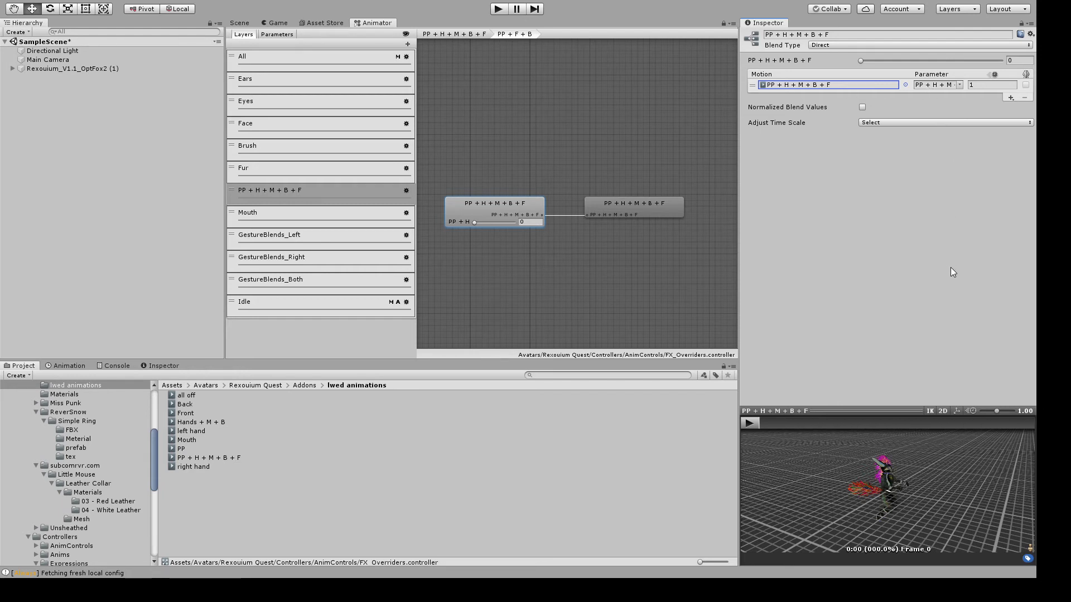
pyautogui.click(951, 270)
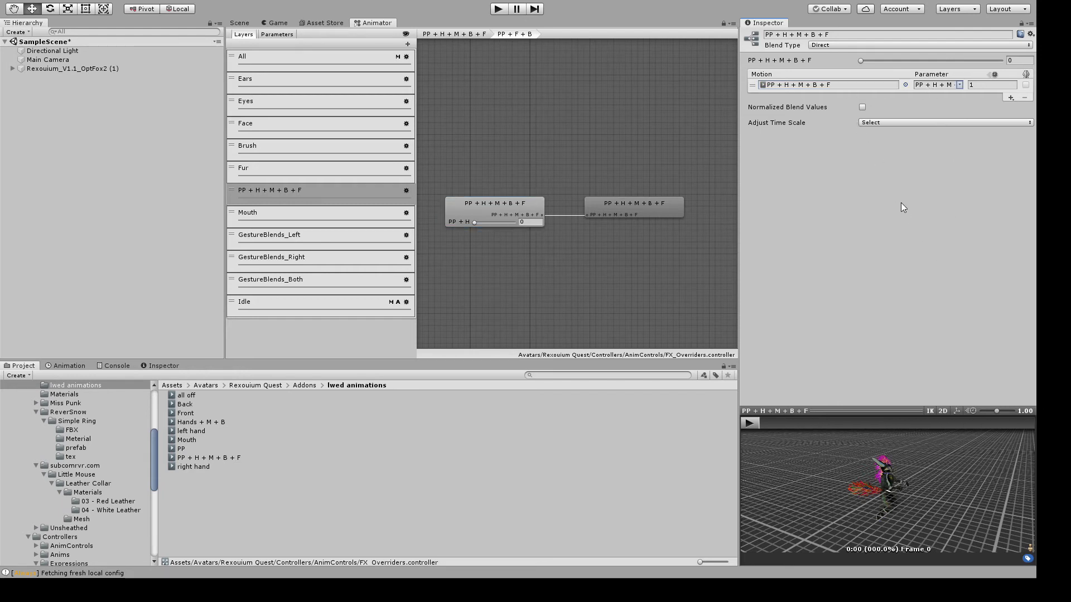
# Select the PP + H + M + B + F animation clip and show its keyframes in the animation timeline
pyautogui.click(637, 207)
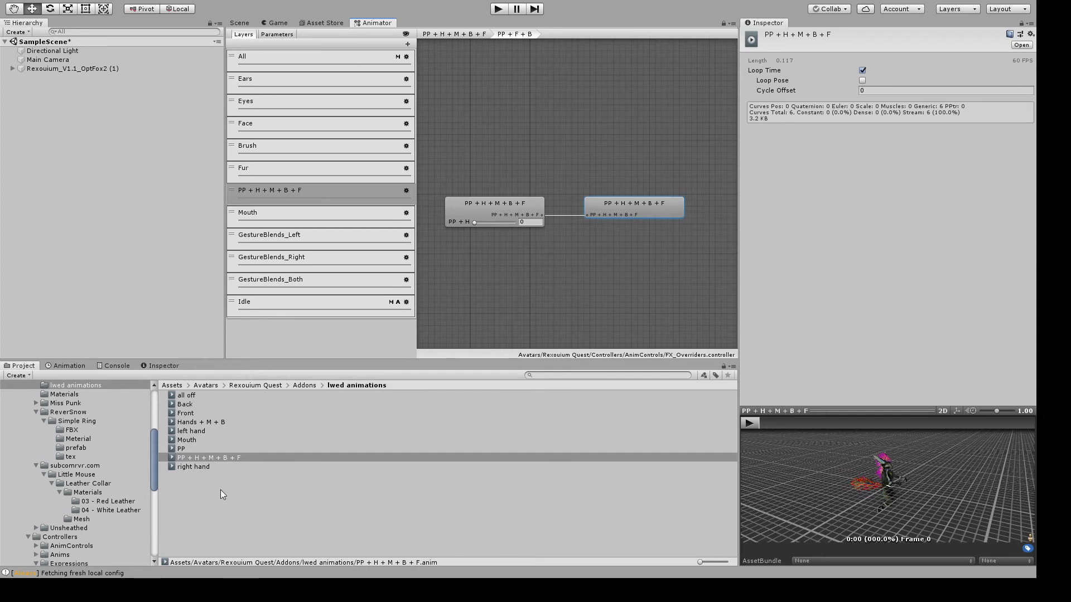
pyautogui.click(183, 457)
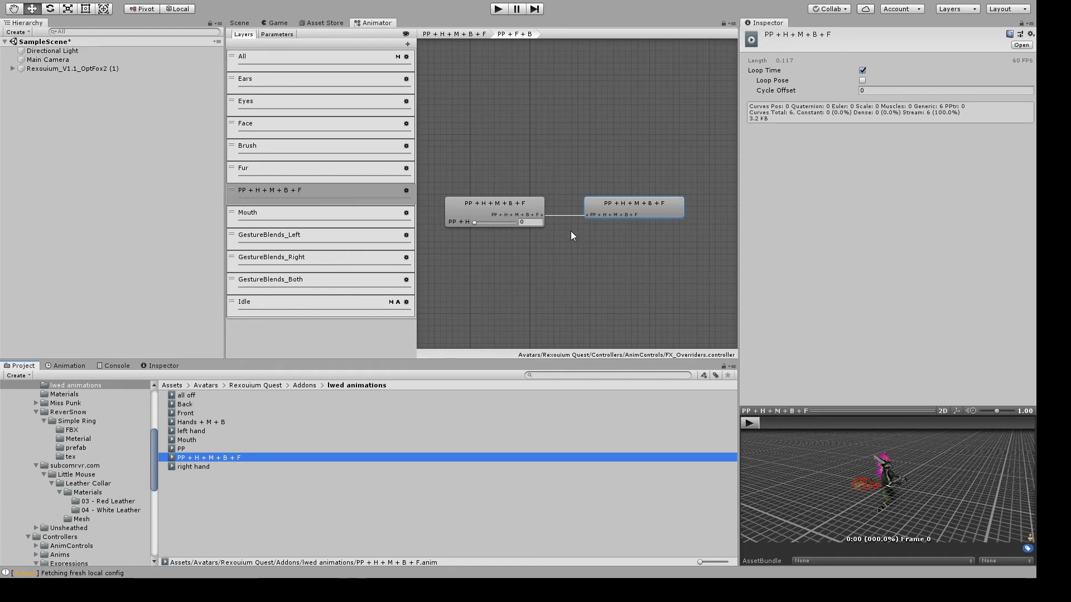
pyautogui.click(203, 449)
pyautogui.click(206, 458)
pyautogui.click(69, 366)
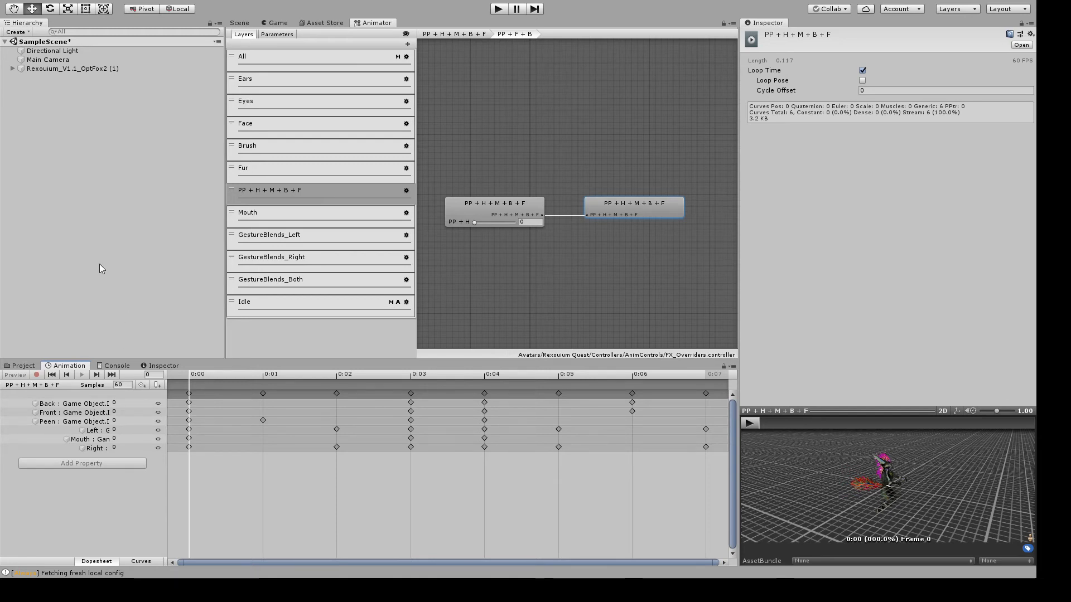
# Expand the Rexouium_V1.1_OptFox2 (1) avatar's Armature, Hips and Peen objects in the hierarchy, and check the Left leg's children
pyautogui.click(9, 68)
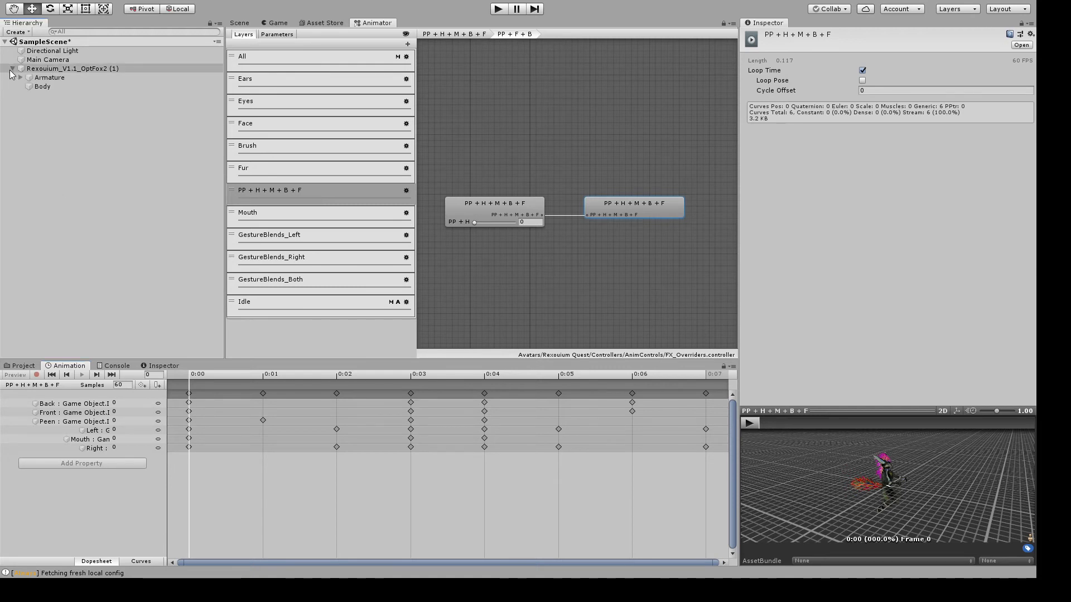
pyautogui.click(20, 78)
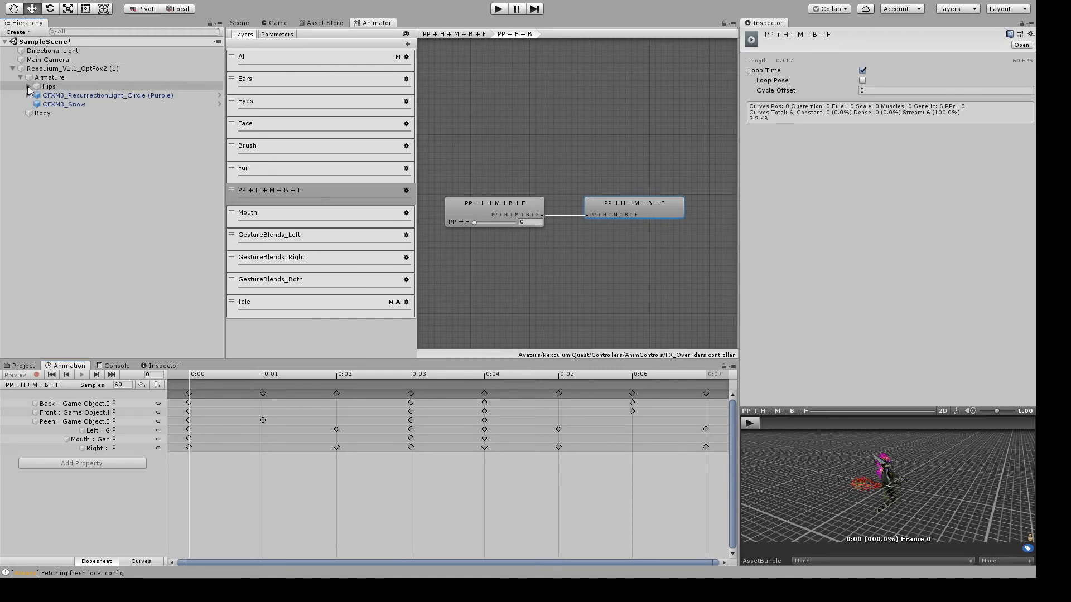
pyautogui.click(28, 87)
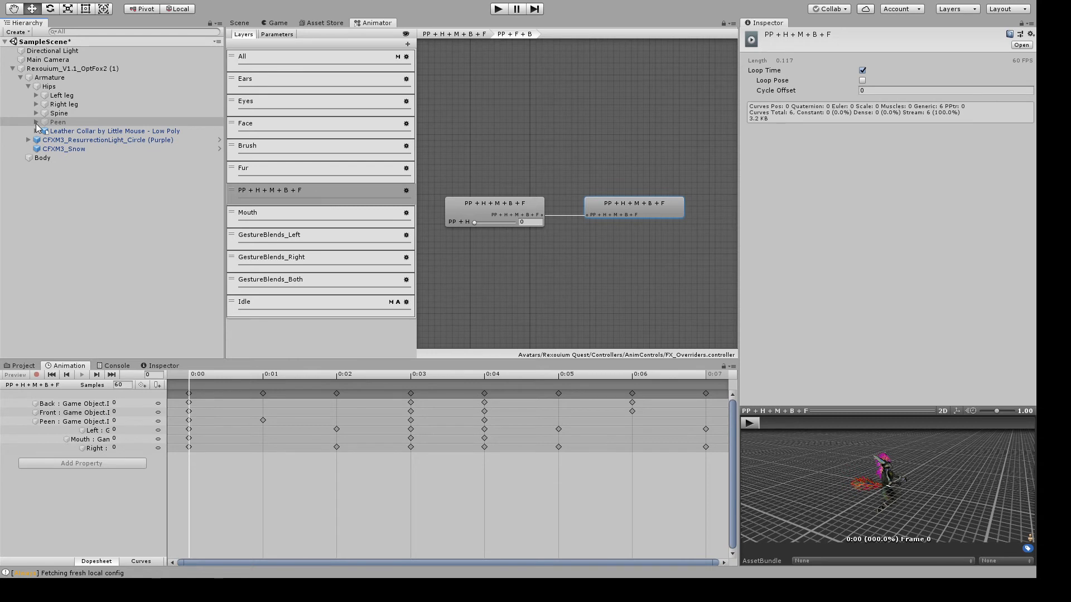
pyautogui.click(35, 123)
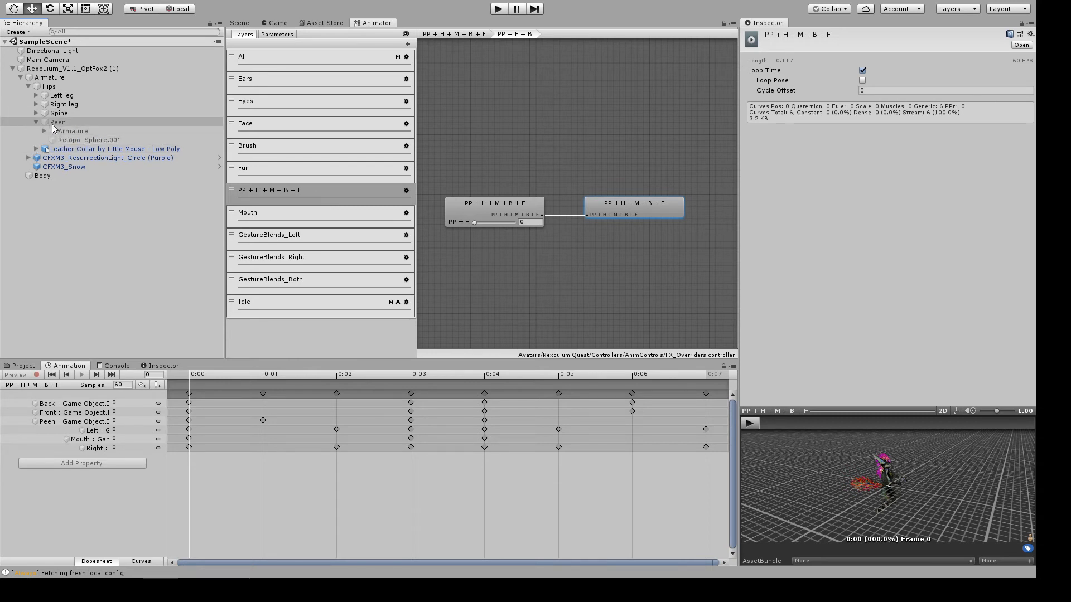
pyautogui.click(35, 96)
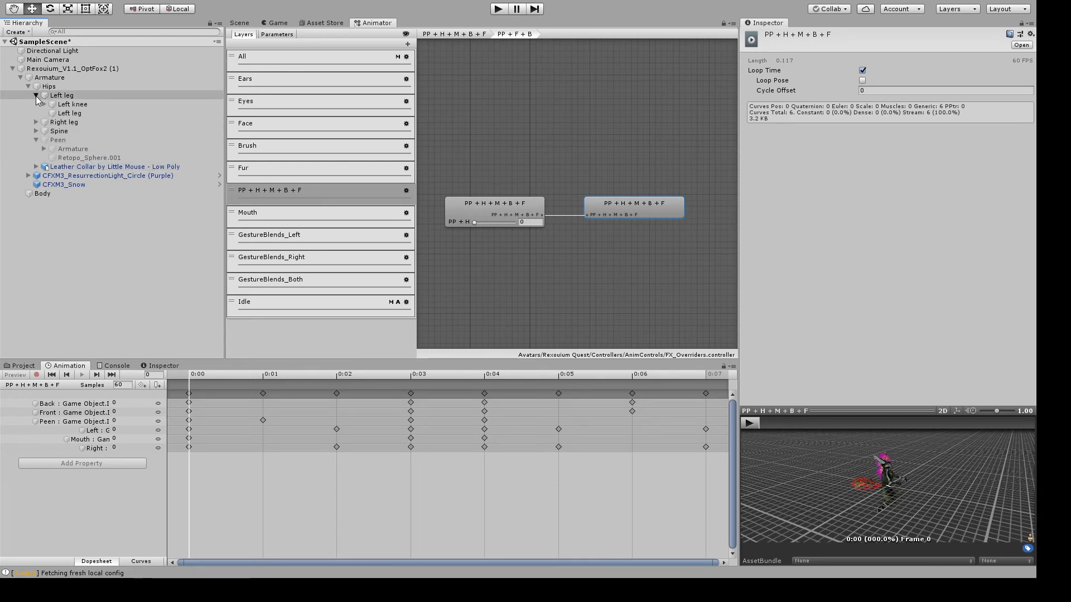
pyautogui.click(36, 95)
# Expand the Spine and Chest bones down the left arm to the Left wrist to reveal its child objects
pyautogui.click(36, 113)
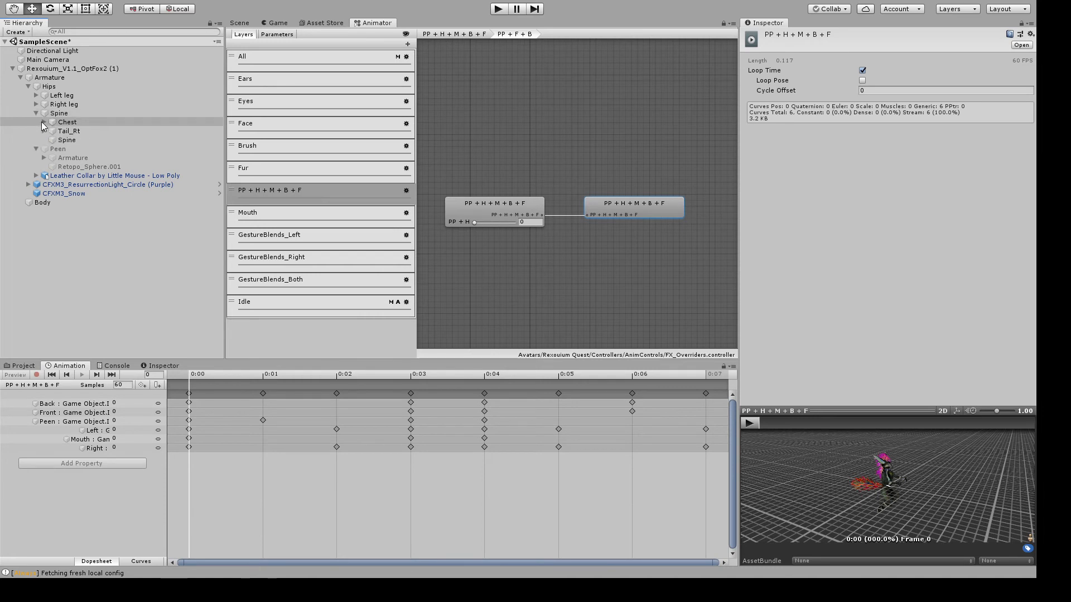
pyautogui.click(43, 122)
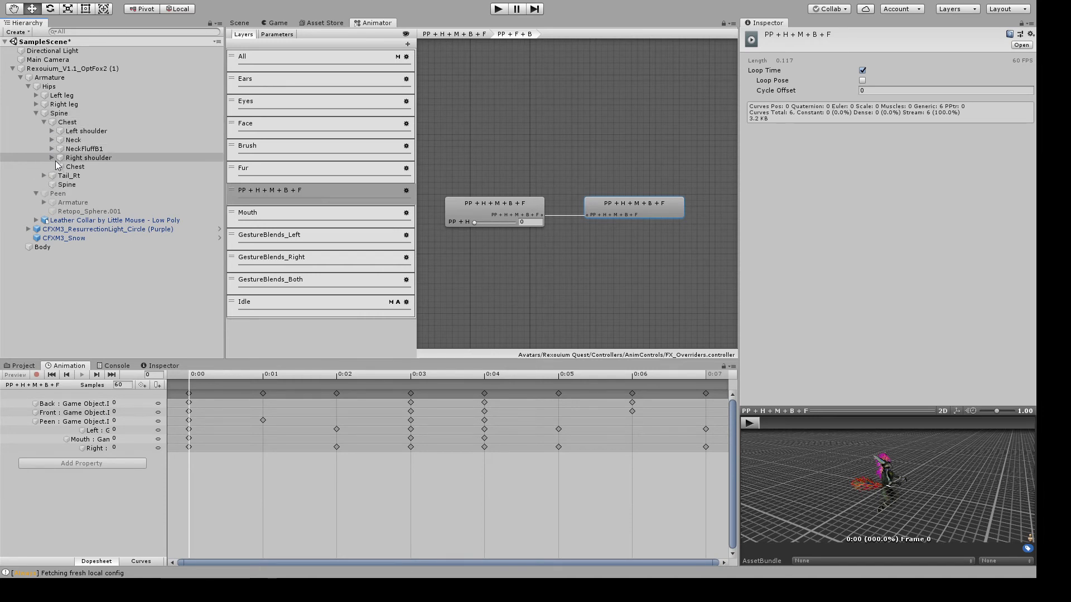
pyautogui.click(51, 131)
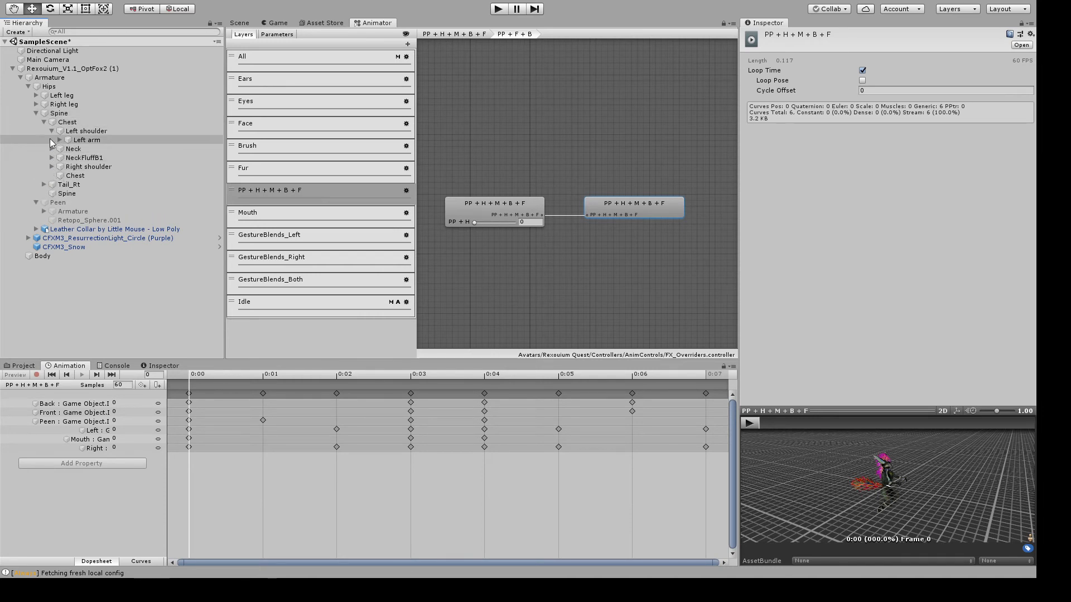
pyautogui.click(59, 140)
pyautogui.click(67, 149)
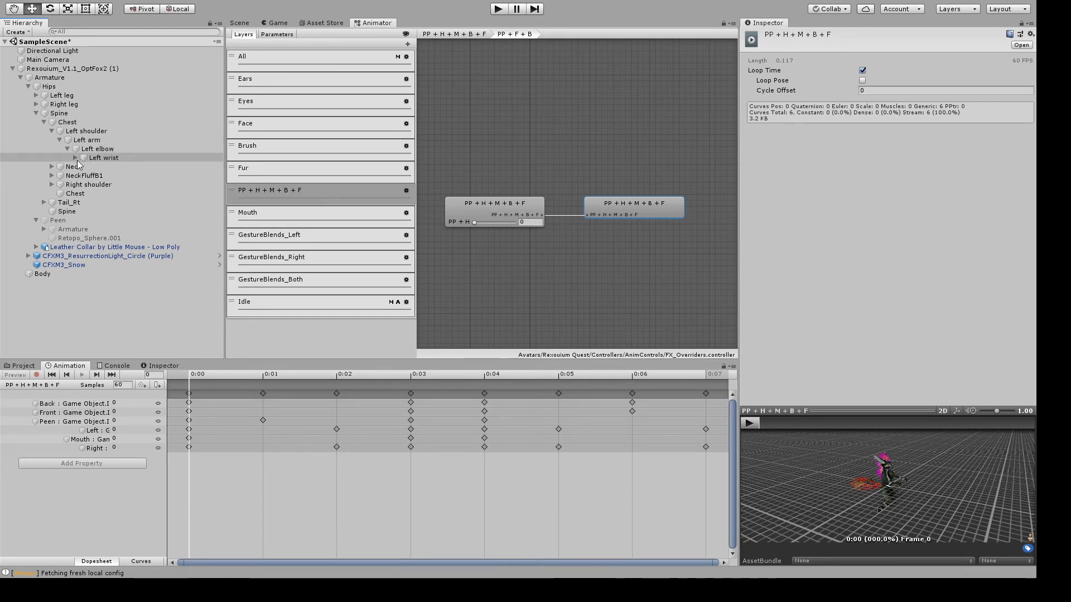
pyautogui.click(76, 158)
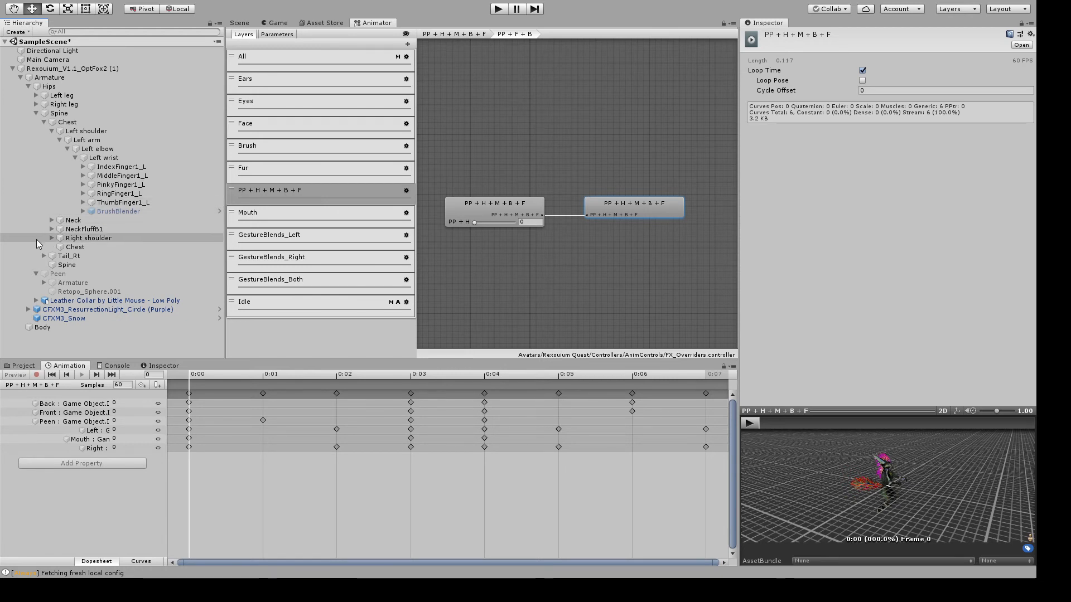
# Expand the Right shoulder bone chain down to the Right wrist to reveal its child objects
pyautogui.click(51, 239)
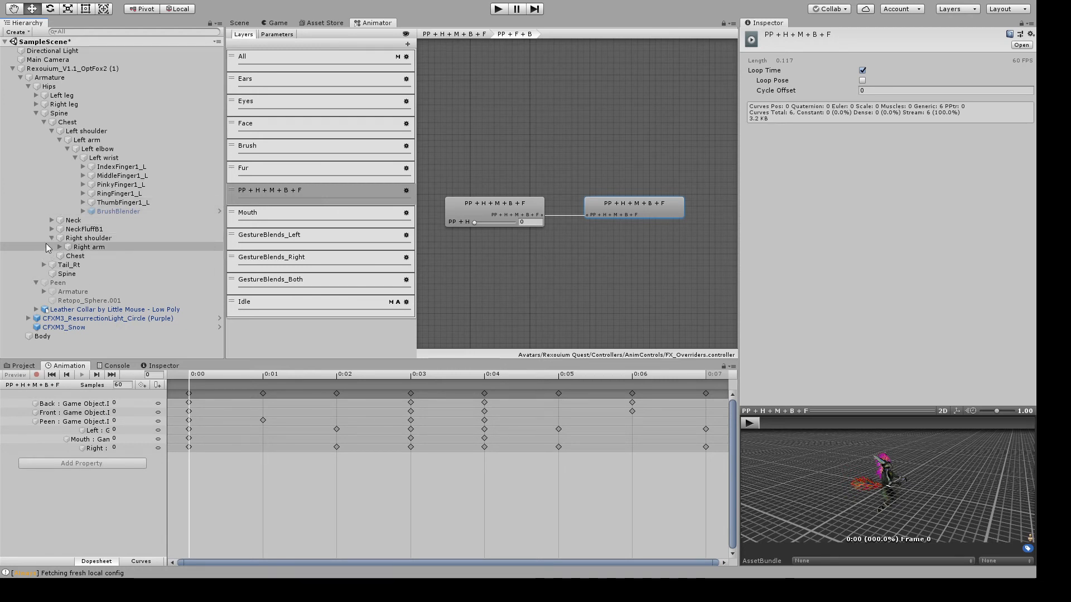
pyautogui.click(59, 247)
pyautogui.click(68, 256)
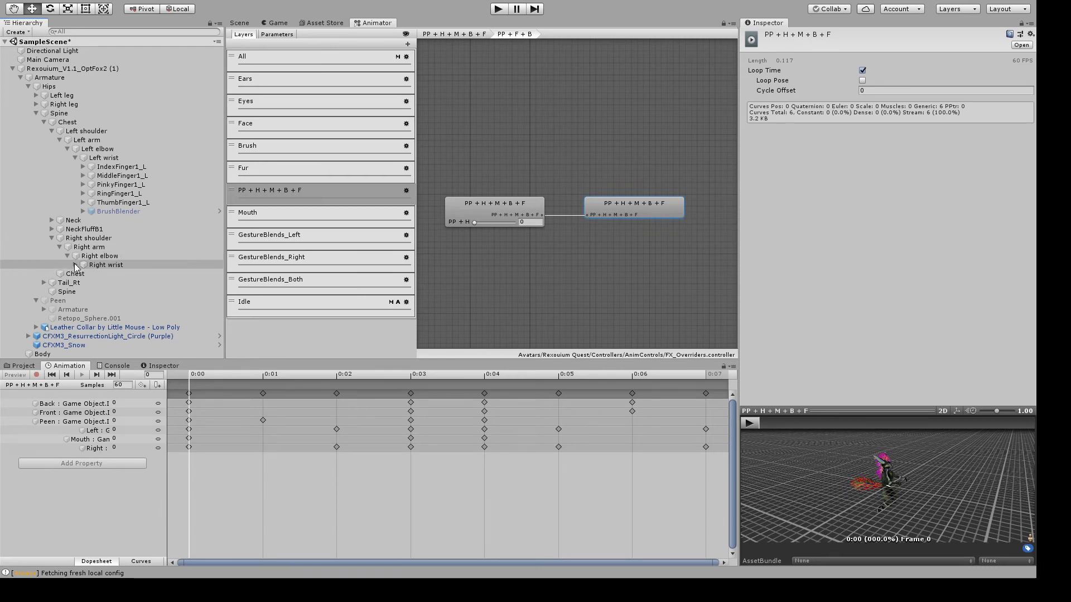
pyautogui.click(75, 265)
pyautogui.scroll(-2, 99, 284)
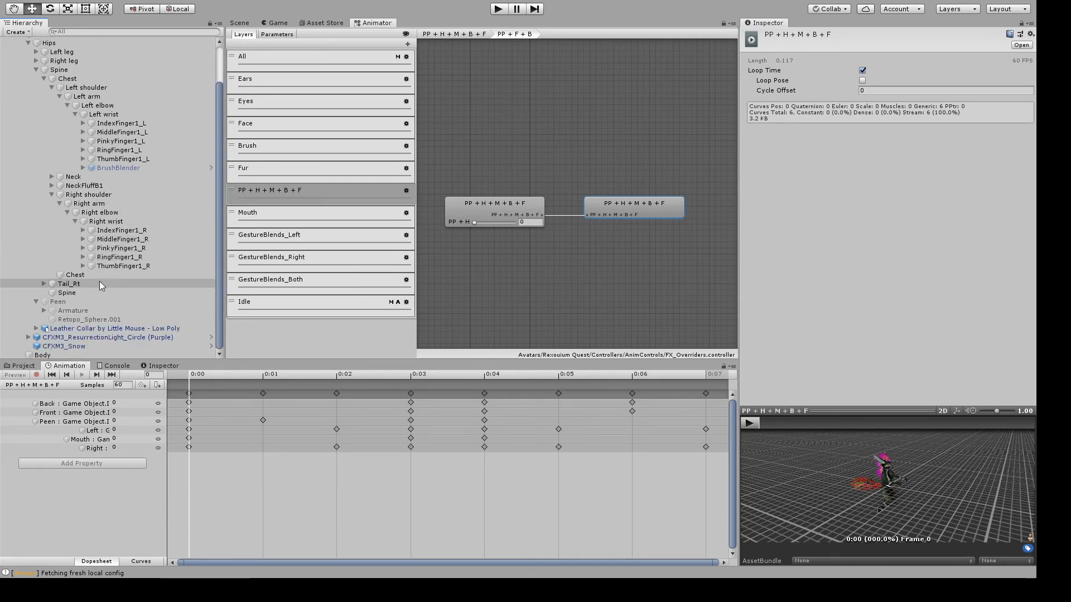
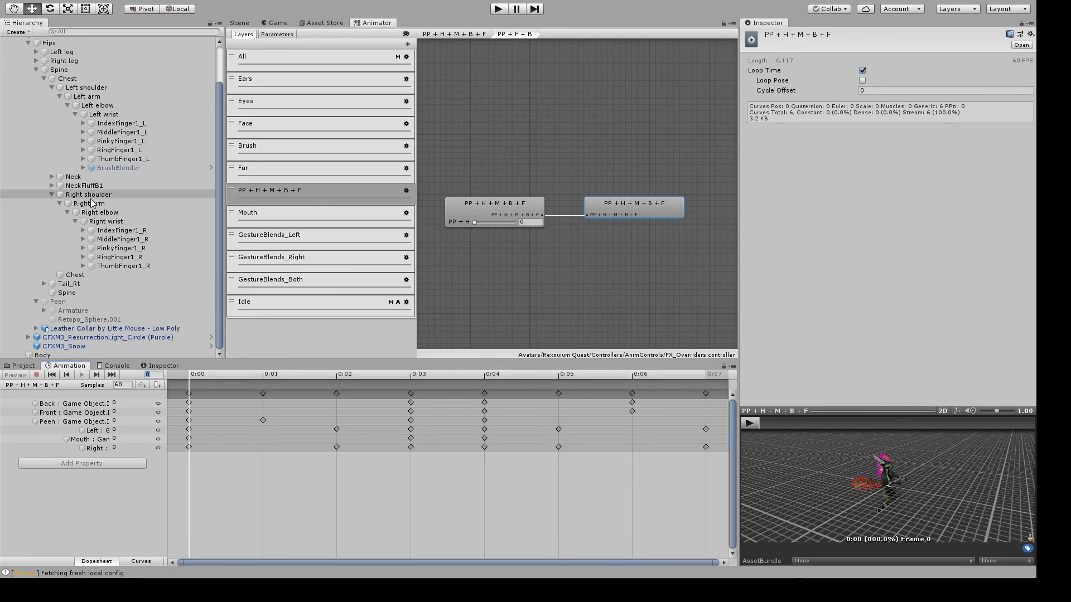
# Go through frames 1 to 5 of the PP + H + M + B + F clip, examining which objects are switched on at each
pyautogui.click(264, 376)
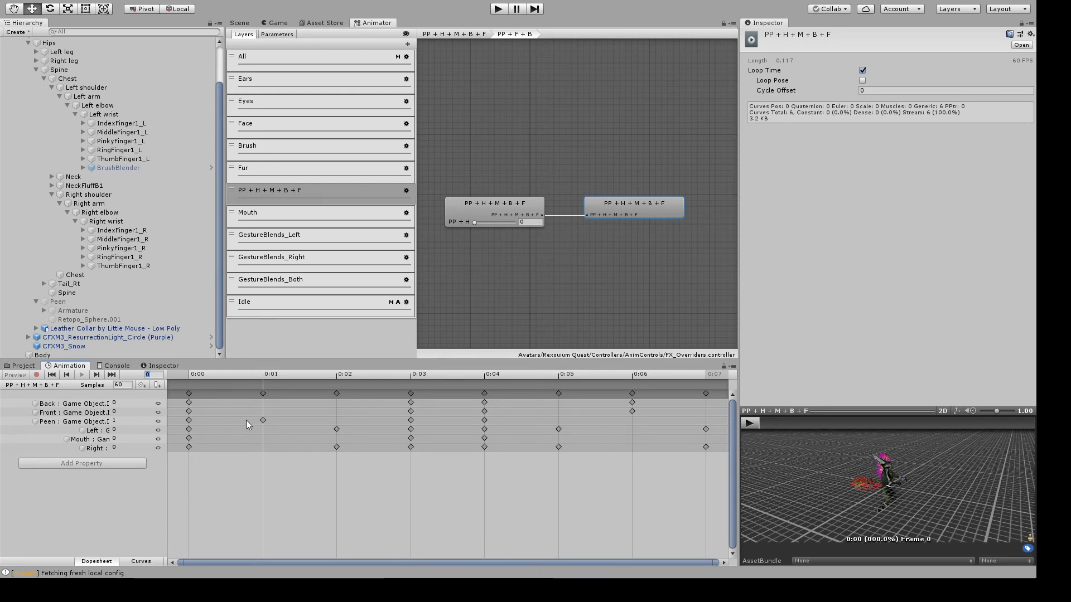
pyautogui.click(337, 394)
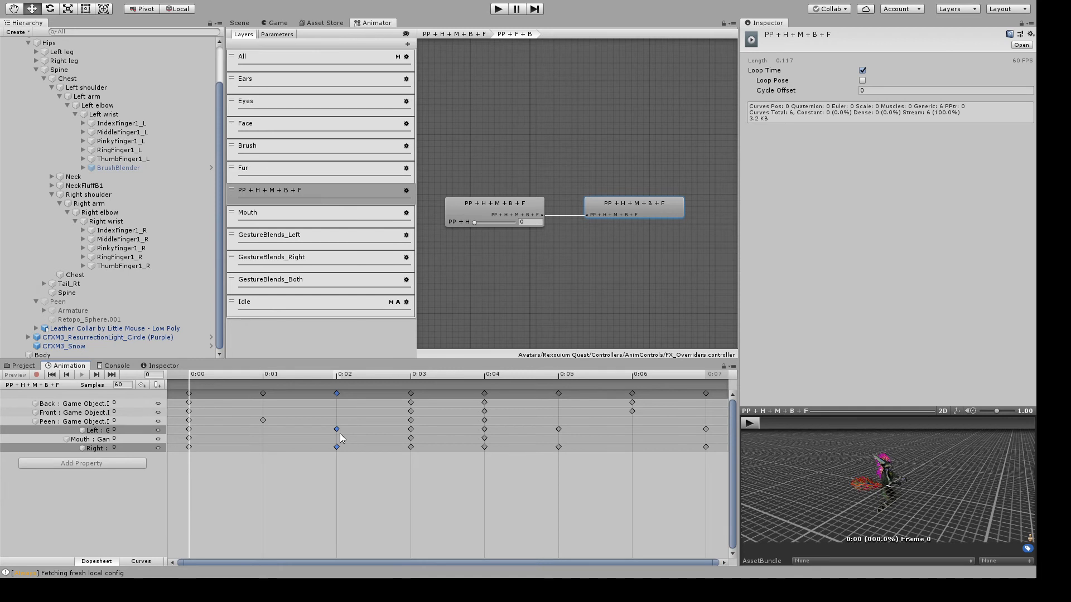
pyautogui.click(411, 393)
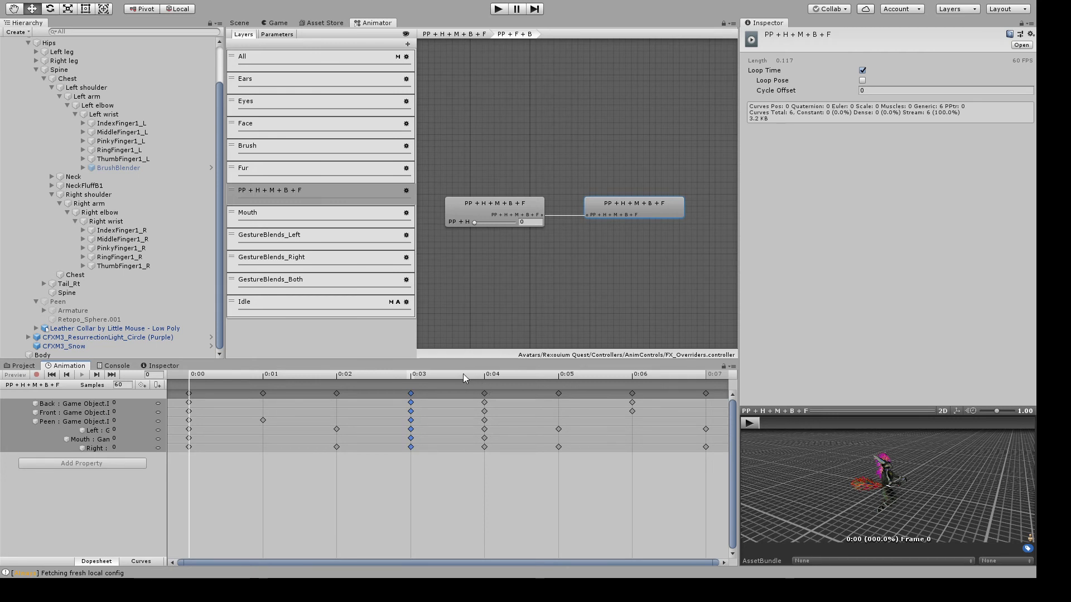
pyautogui.click(484, 378)
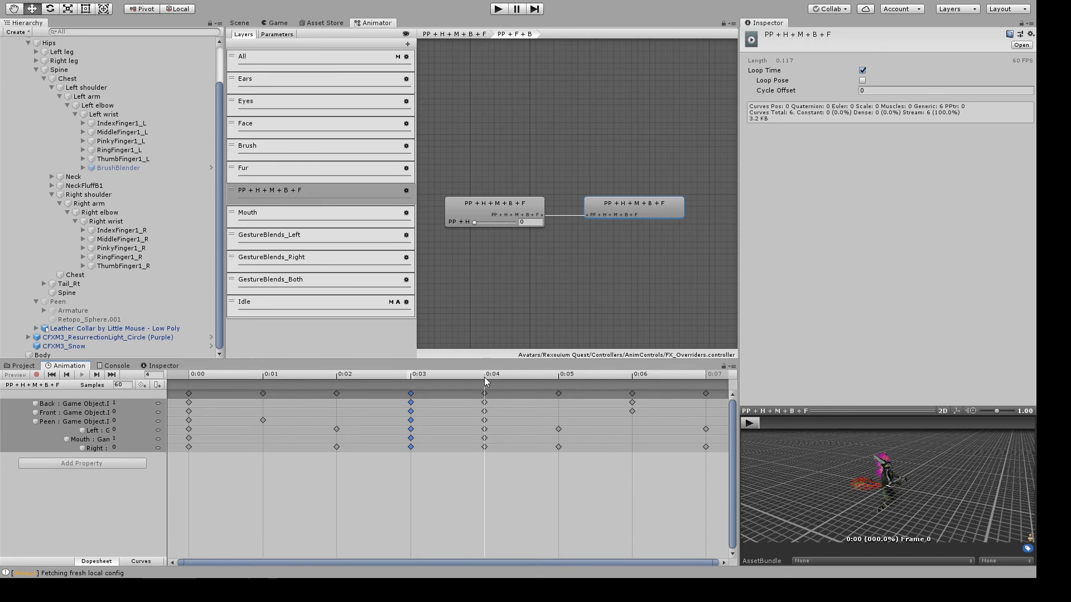
pyautogui.click(409, 379)
pyautogui.click(484, 382)
pyautogui.click(558, 379)
# Compare the clip's keyframe columns from 0:02 to 0:05, selecting each column in turn
pyautogui.keyDown('shift'); pyautogui.click(485, 395); pyautogui.keyUp('shift')
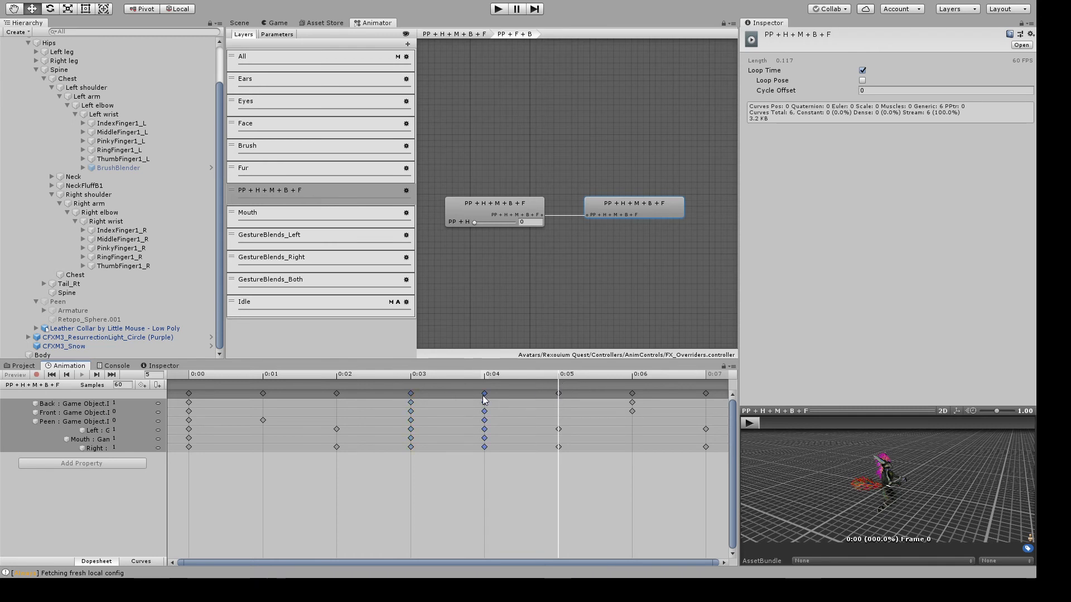
pyautogui.click(336, 394)
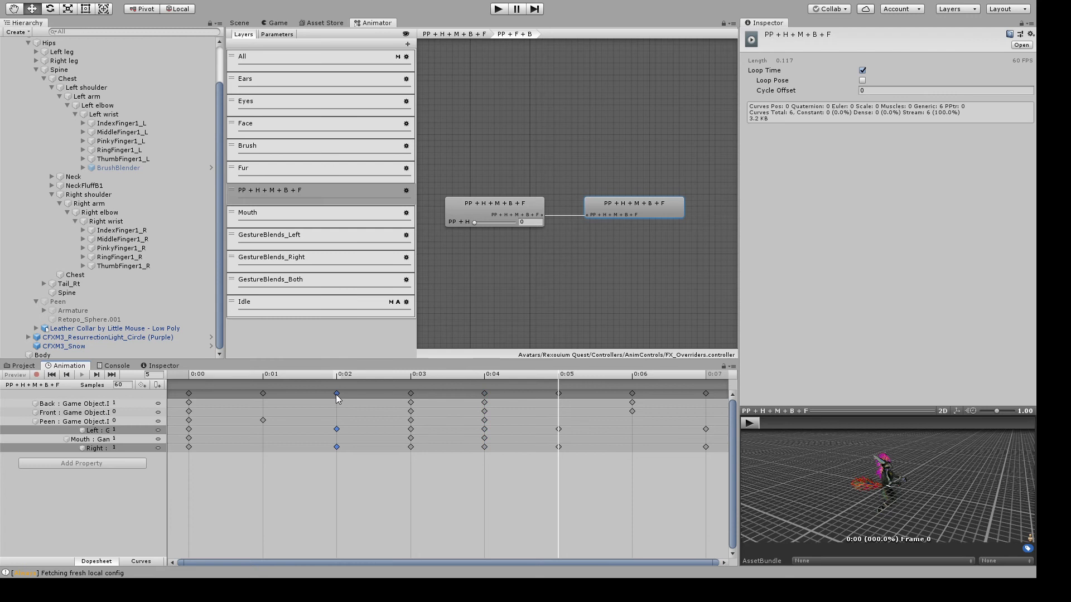
pyautogui.click(410, 393)
pyautogui.click(485, 394)
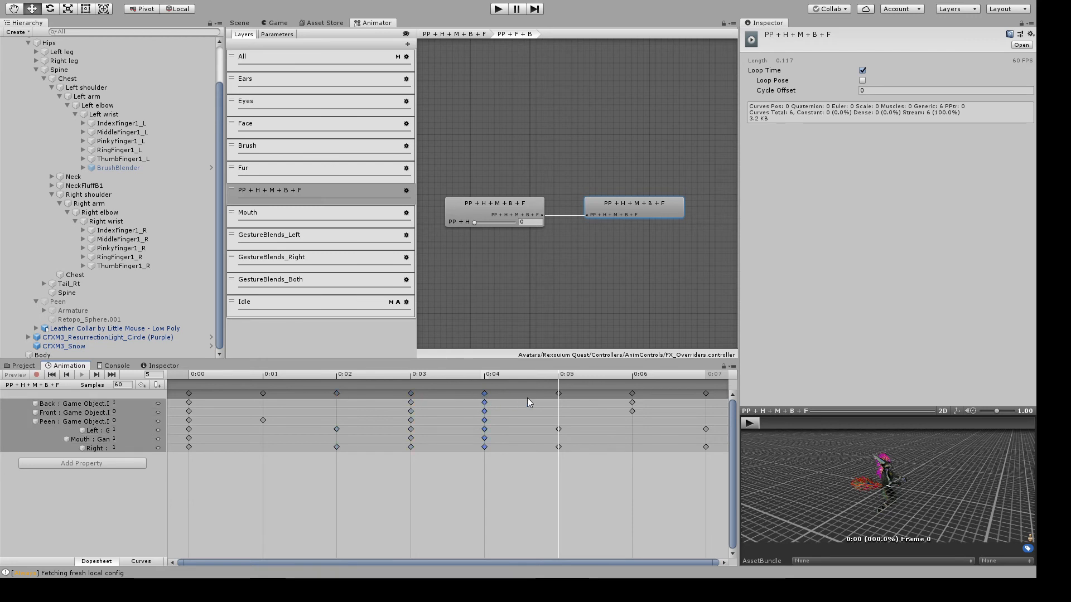
pyautogui.click(559, 393)
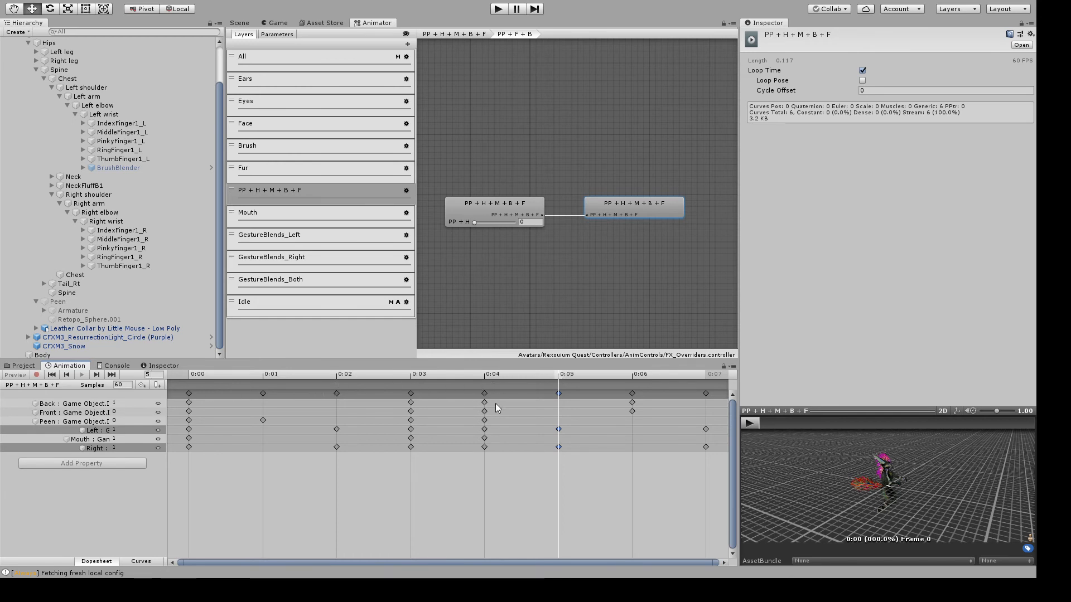
pyautogui.keyDown('shift'); pyautogui.click(484, 394); pyautogui.keyUp('shift')
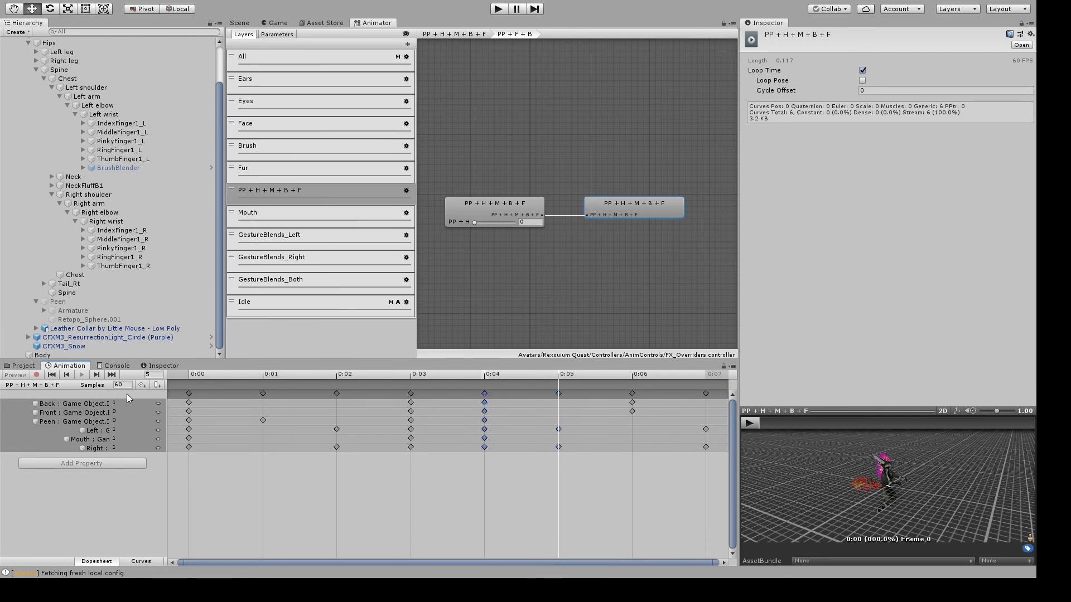
# Review the keyframes at 0:01, 0:02 and 0:03, the Peen property, and the last keyframe column at 0:07
pyautogui.click(262, 394)
pyautogui.click(336, 394)
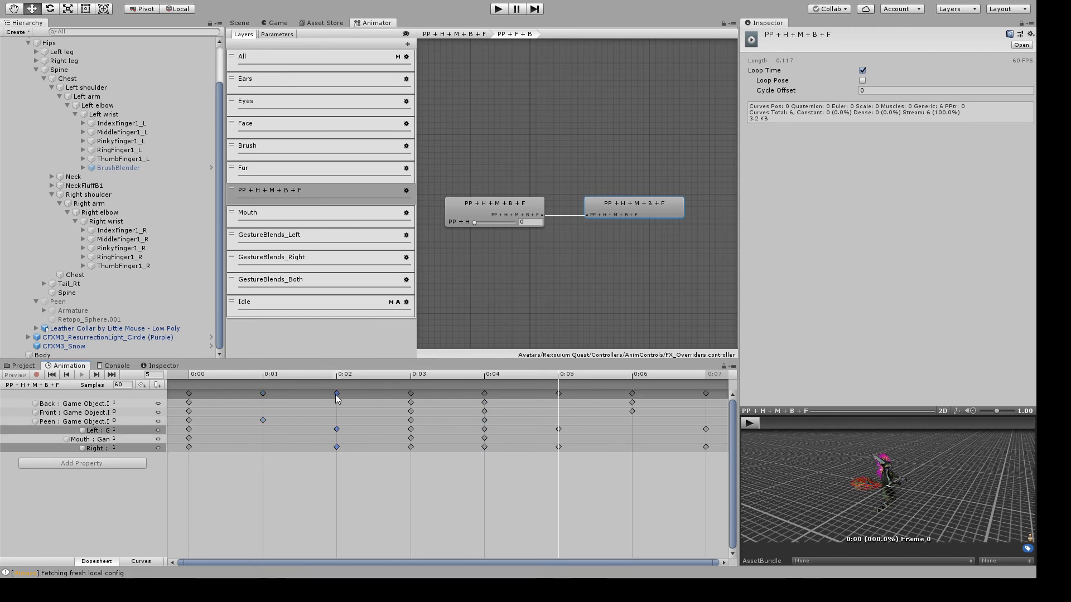
pyautogui.click(411, 394)
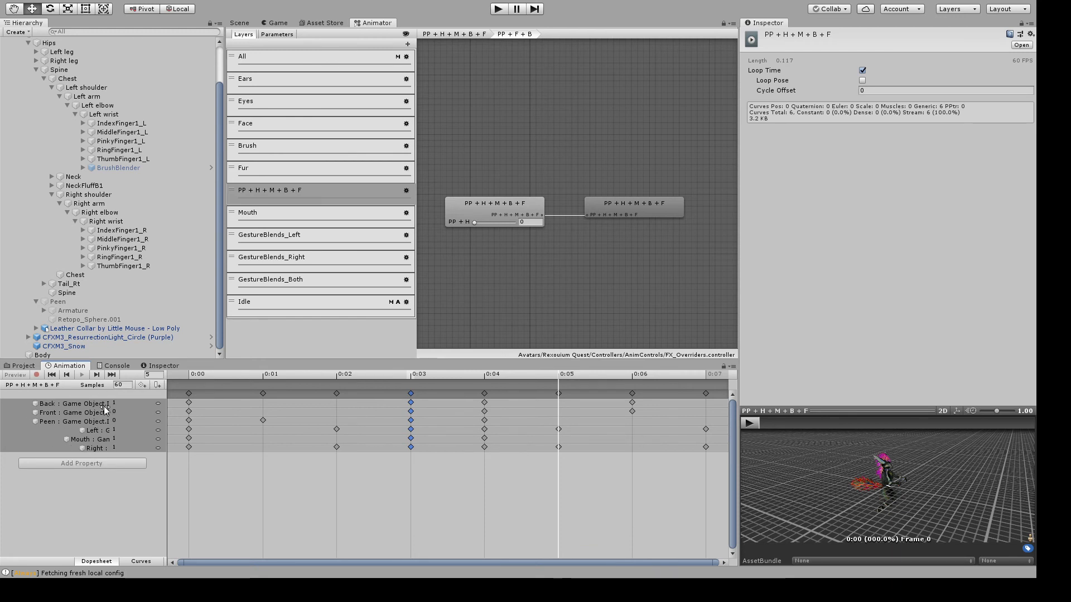
pyautogui.click(76, 423)
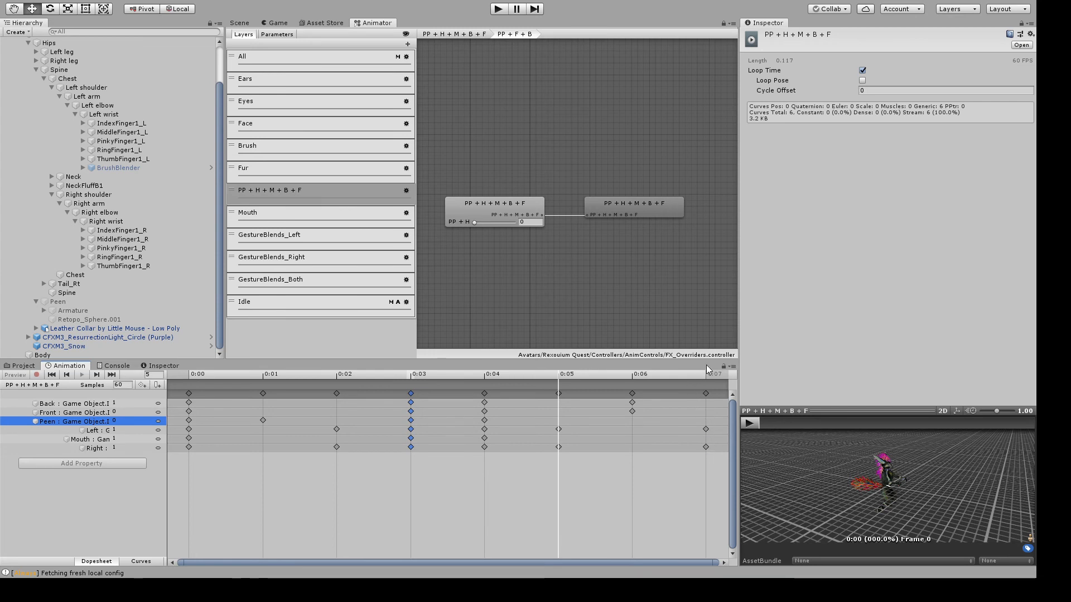
pyautogui.click(706, 393)
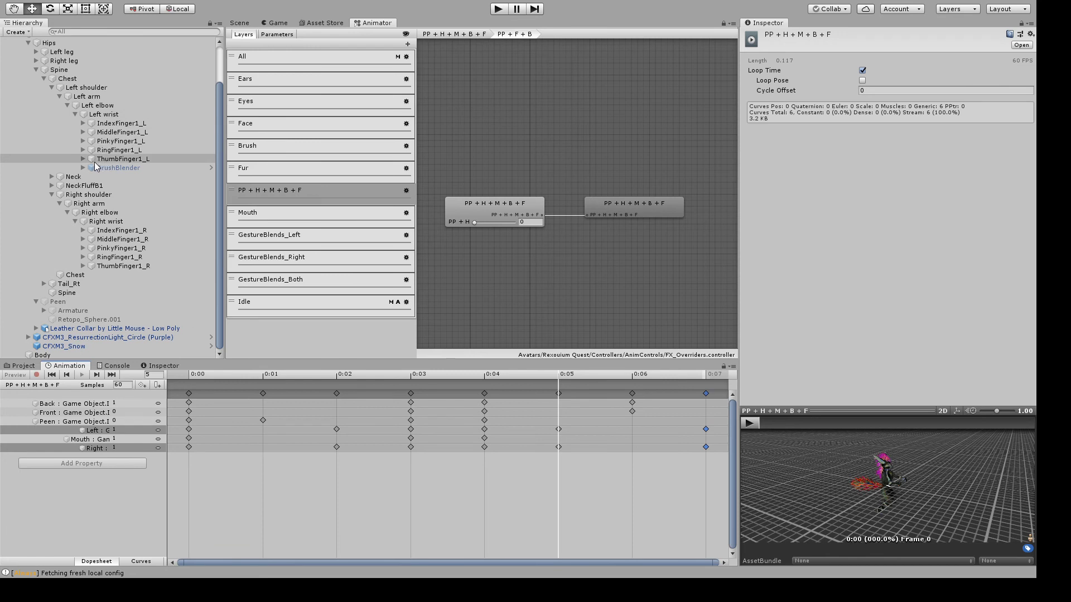
# Examine the root avatar's VRC Avatar Descriptor settings, and recheck the PP + H + M + B + F blend tree's Direct blend setup
pyautogui.scroll(3, 77, 113)
pyautogui.click(69, 68)
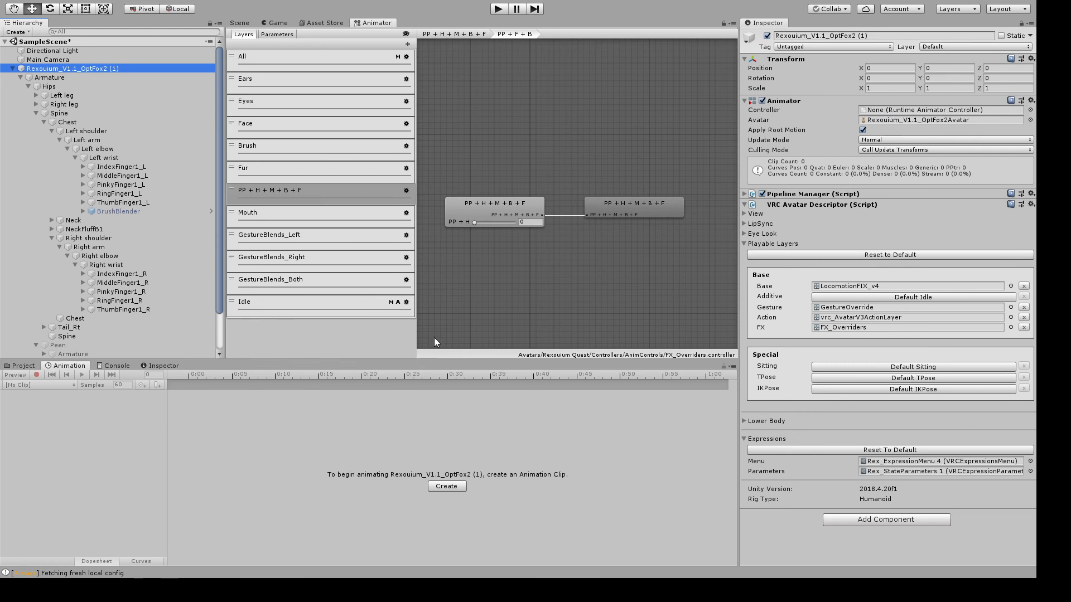
pyautogui.click(515, 210)
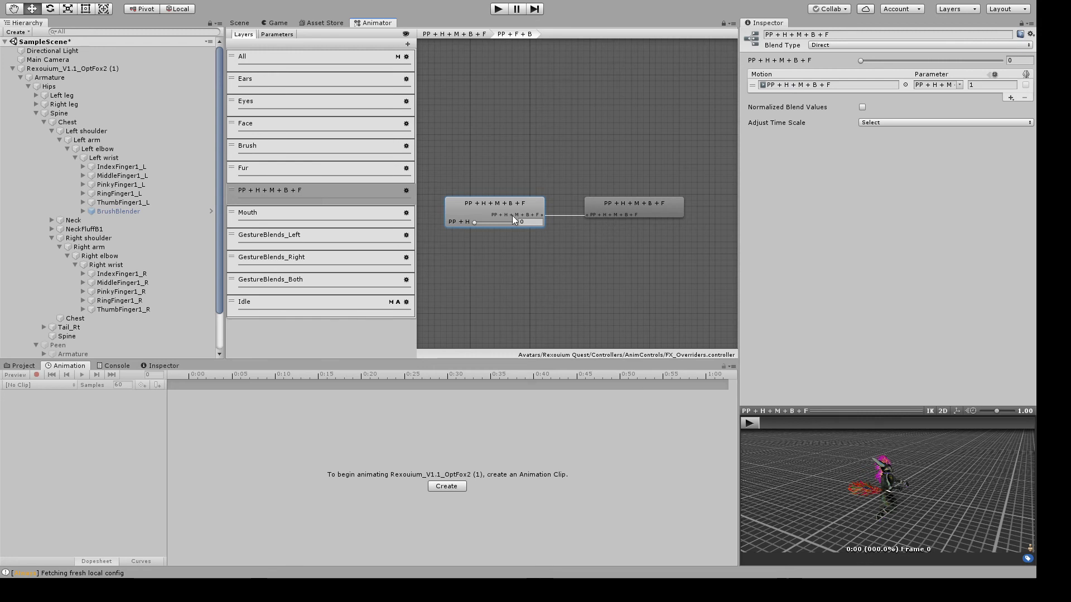
# Look at the Brush layer's states, and open the Fur state's blend tree in the Fur layer to check its settings
pyautogui.click(335, 151)
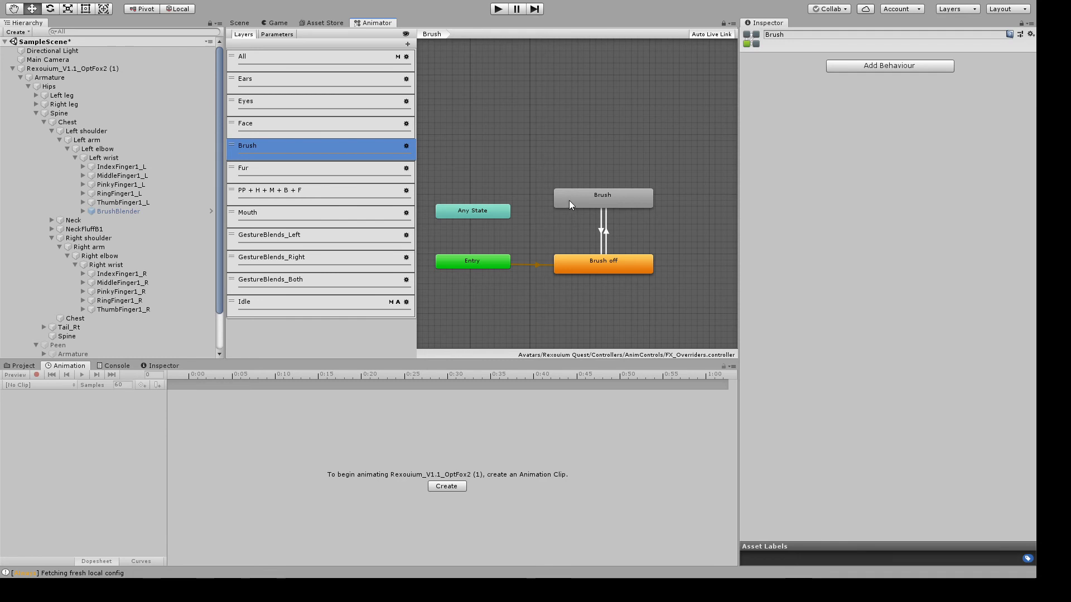
pyautogui.click(316, 172)
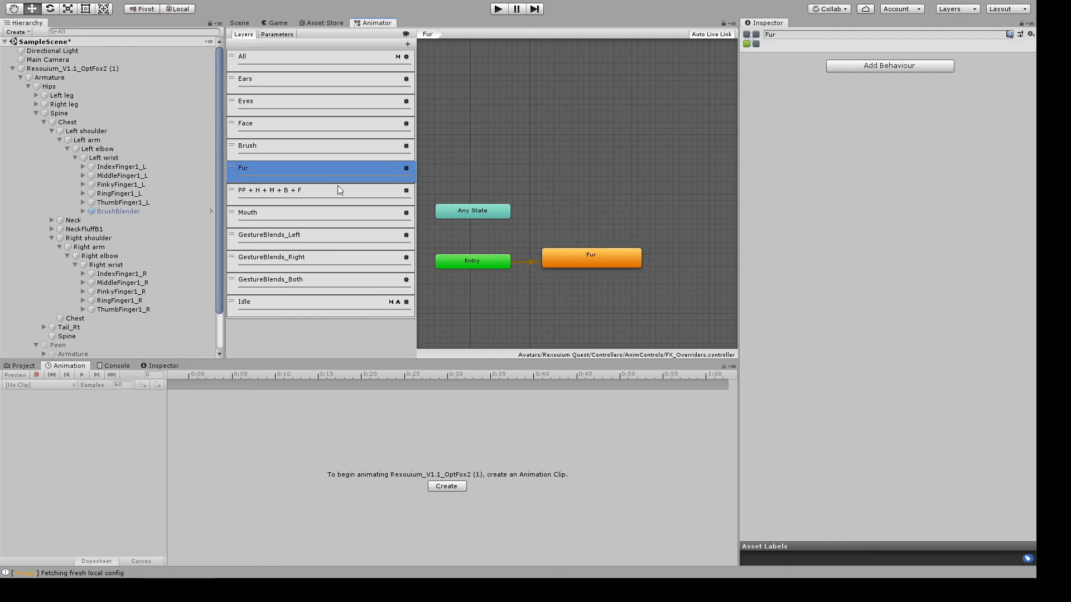
pyautogui.doubleClick(587, 259)
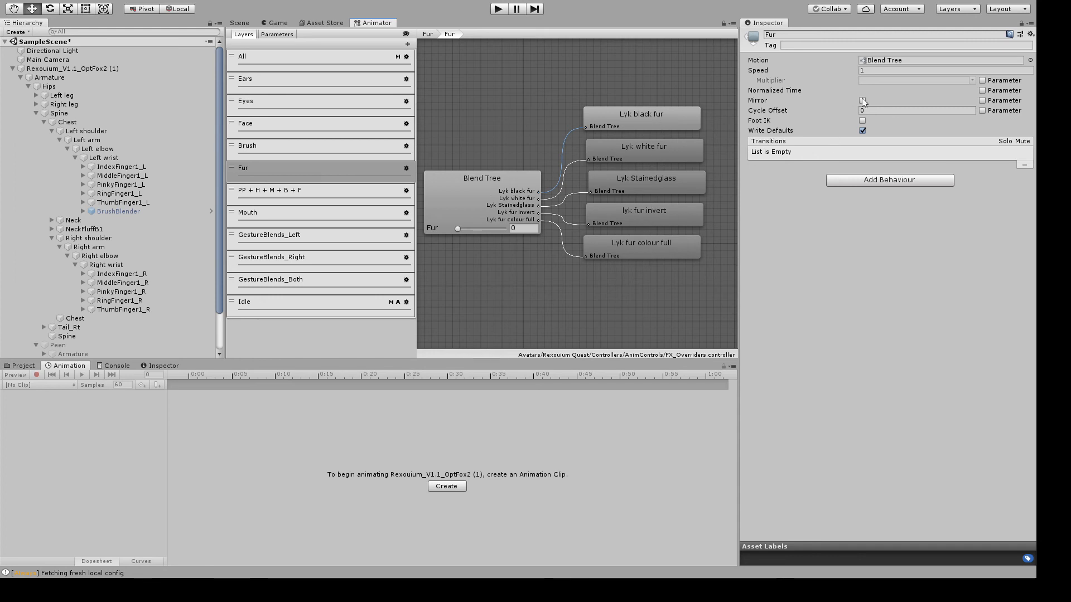
# Check the PP + F + B state's Normalized Time parameter in the PP + H + M + B + F layer and enter its blend tree
pyautogui.click(339, 191)
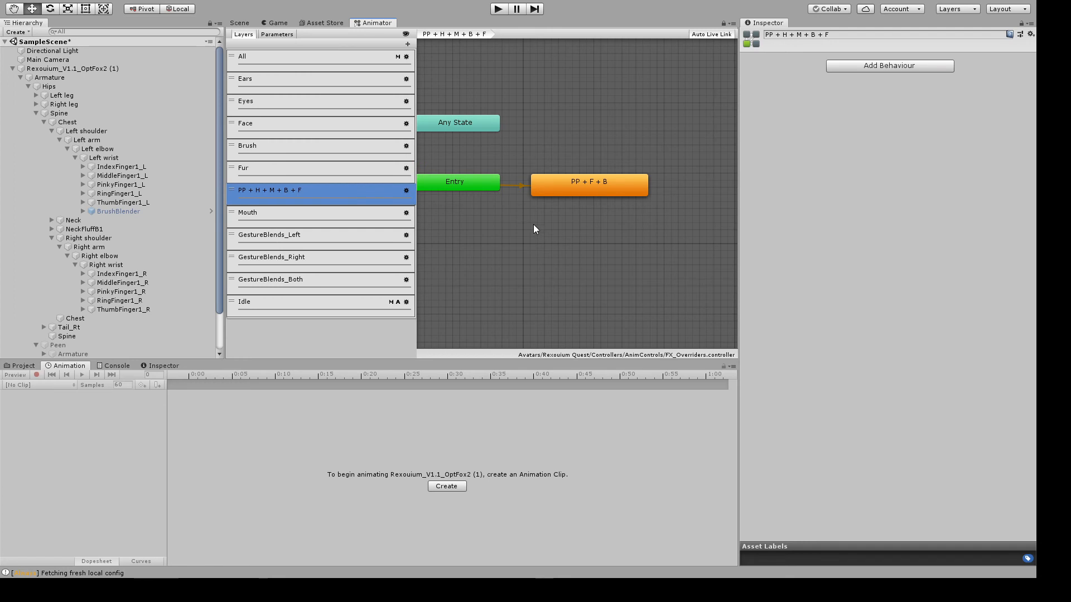
pyautogui.click(580, 185)
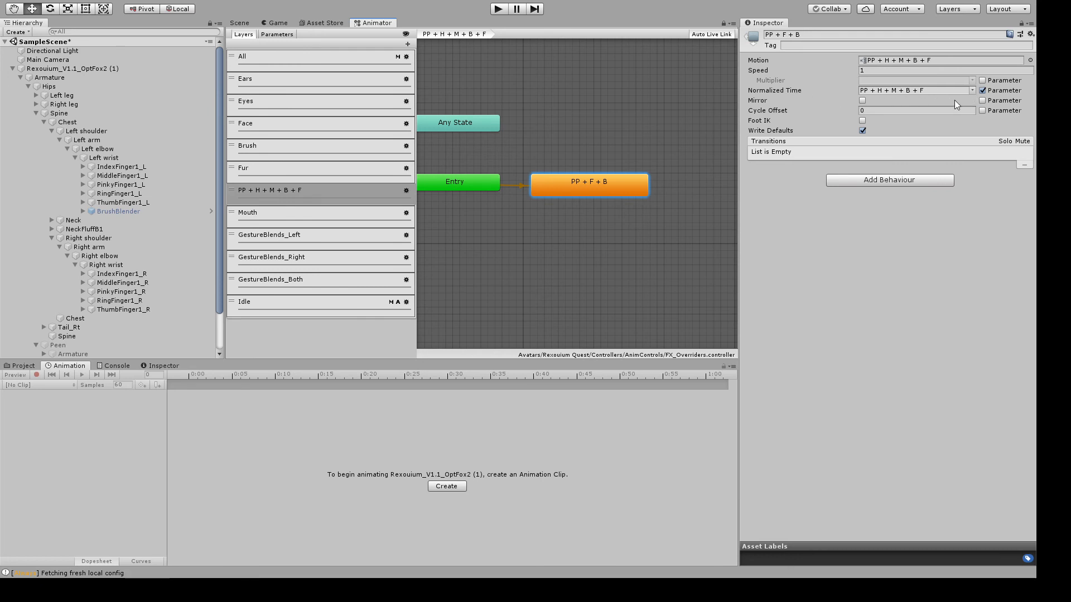
pyautogui.doubleClick(607, 183)
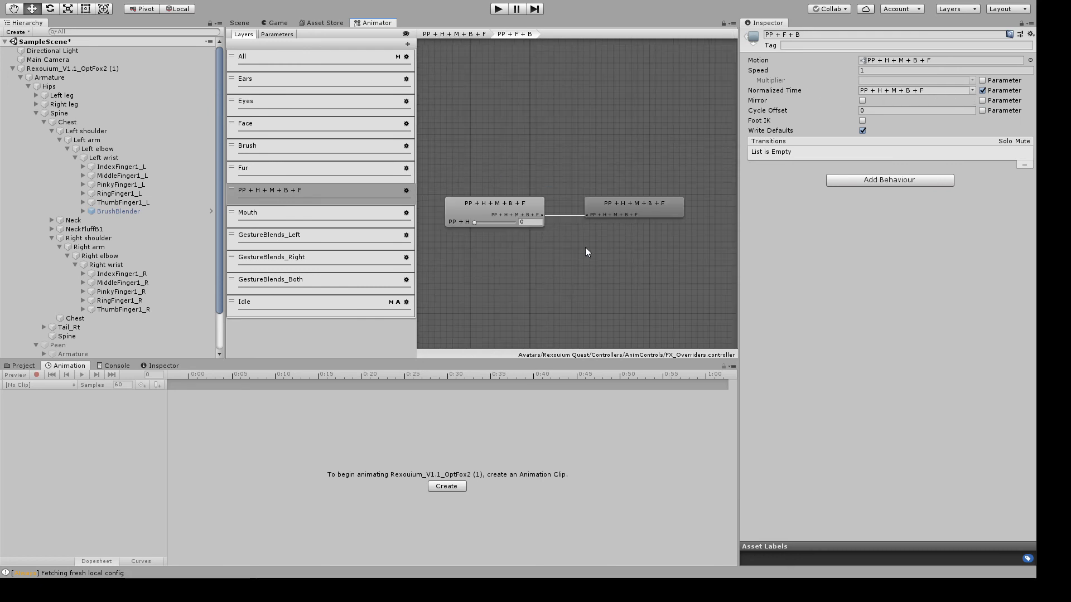
# Check the PP + H + M + B + F blend tree's settings and its linked animation clip's keyframes
pyautogui.click(506, 204)
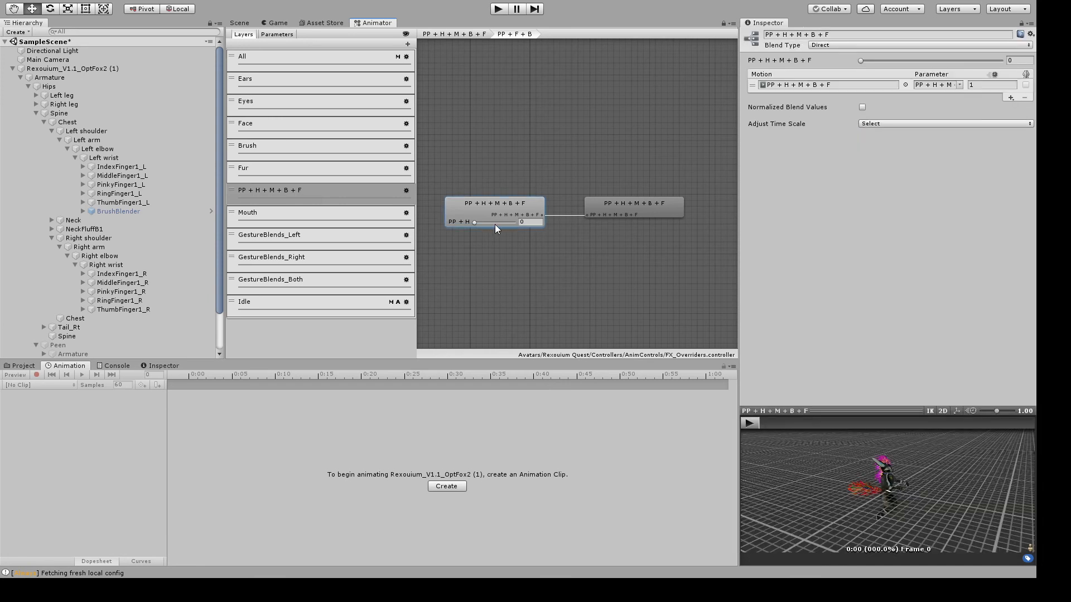
pyautogui.click(648, 204)
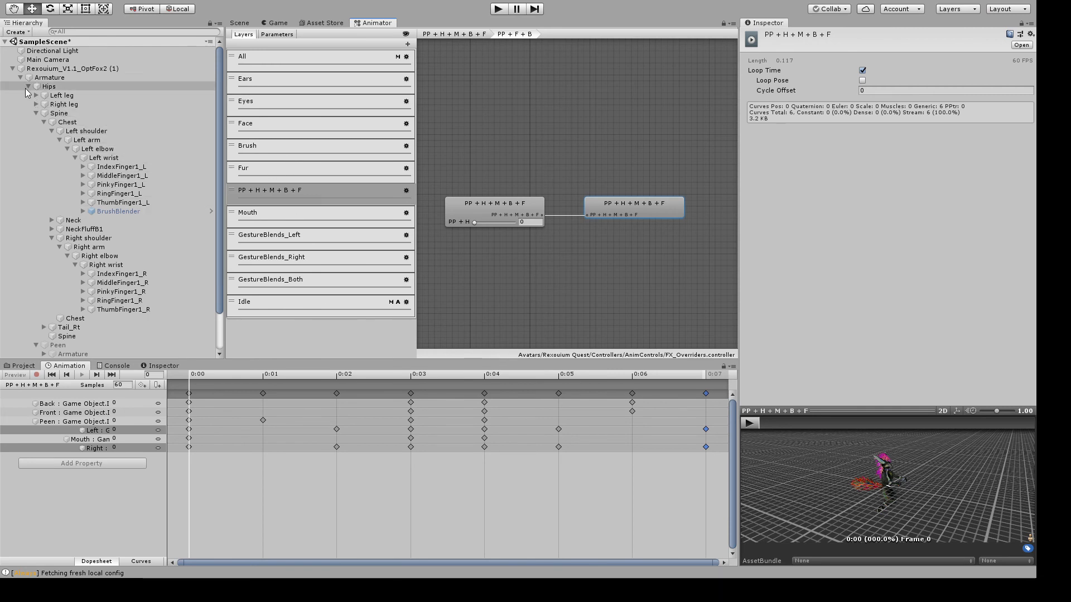
# Collapse the root avatar's hierarchy and review the expression parameters, expression menu and FX controller assigned in its VRC Avatar Descriptor
pyautogui.click(10, 69)
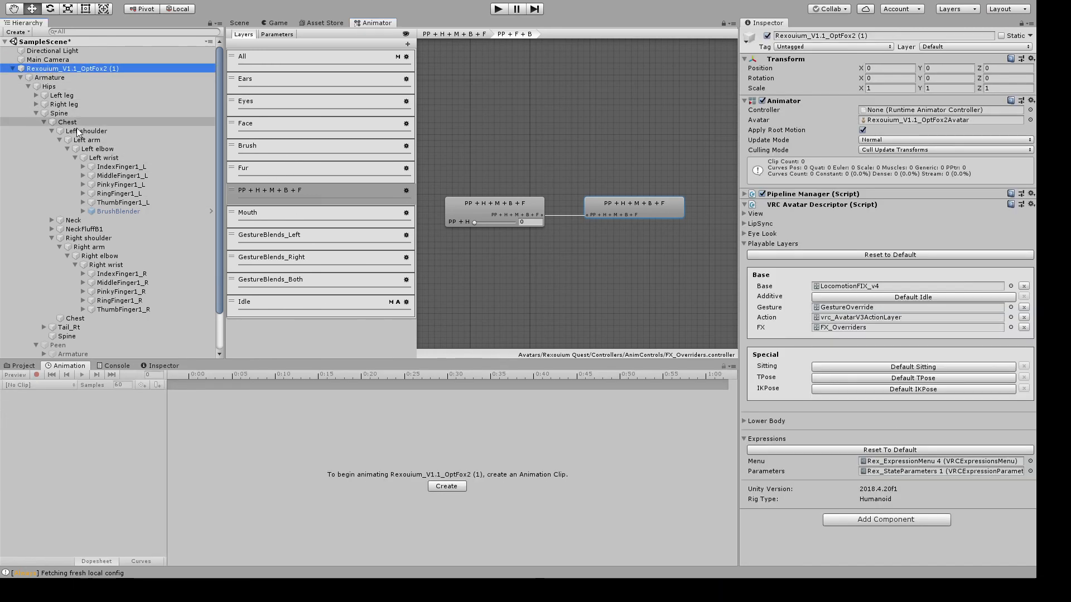
pyautogui.click(12, 68)
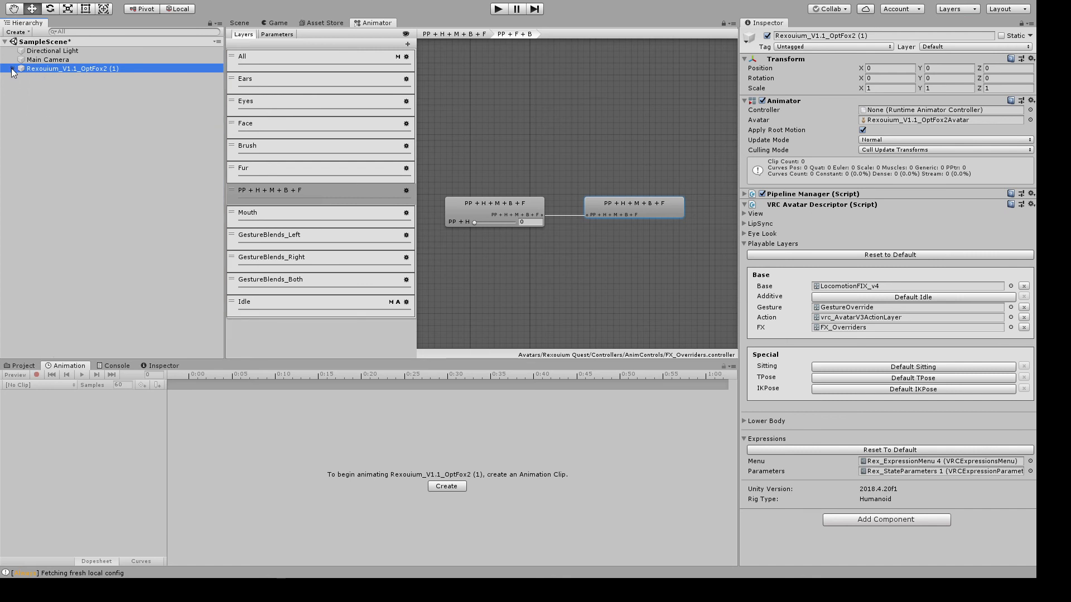
pyautogui.click(902, 473)
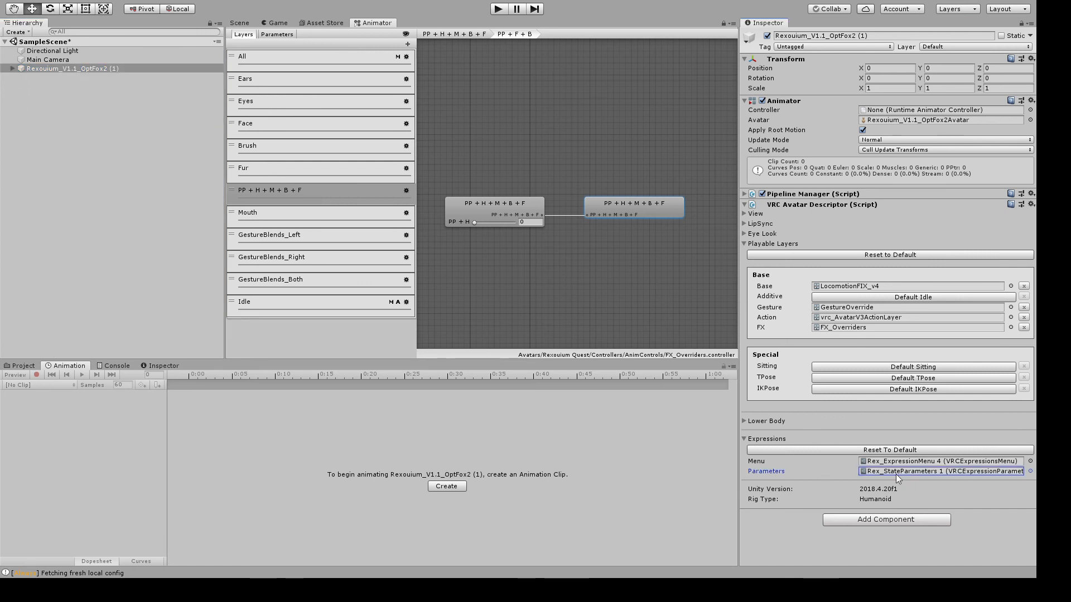
pyautogui.click(904, 462)
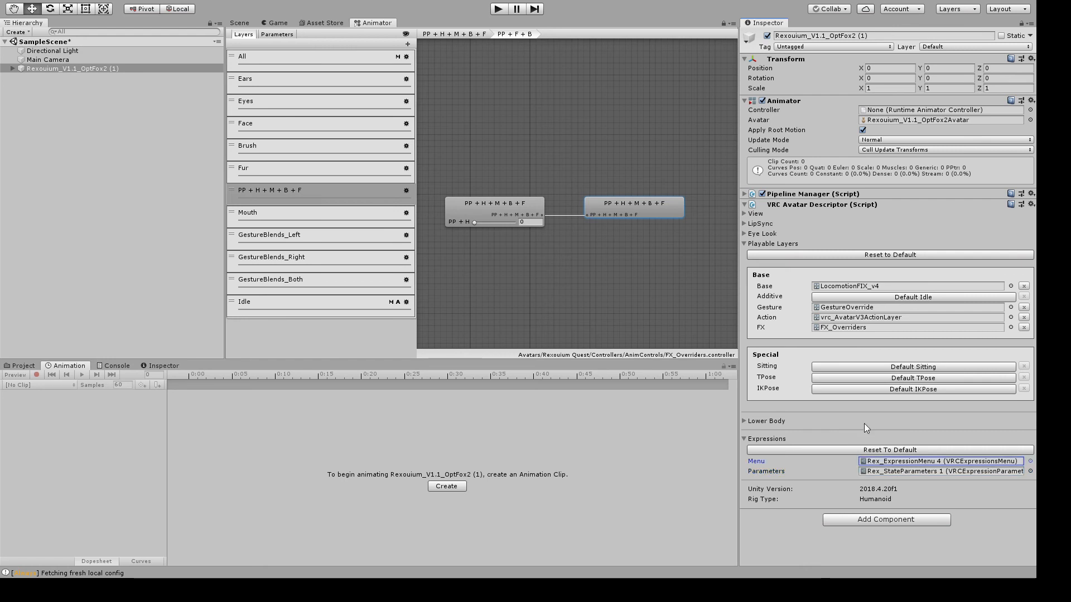
pyautogui.click(848, 327)
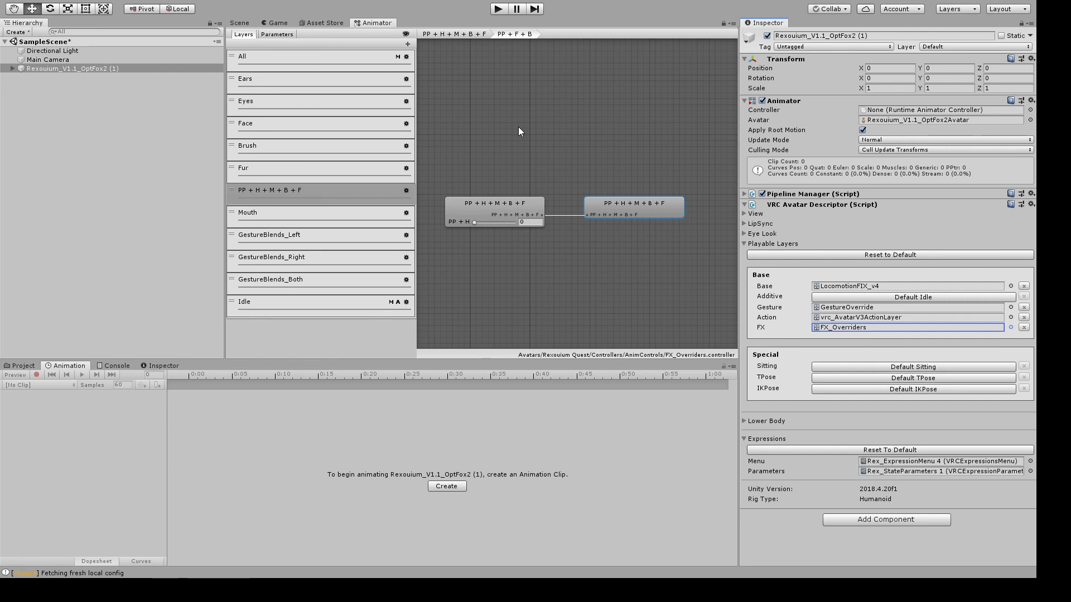
pyautogui.click(89, 71)
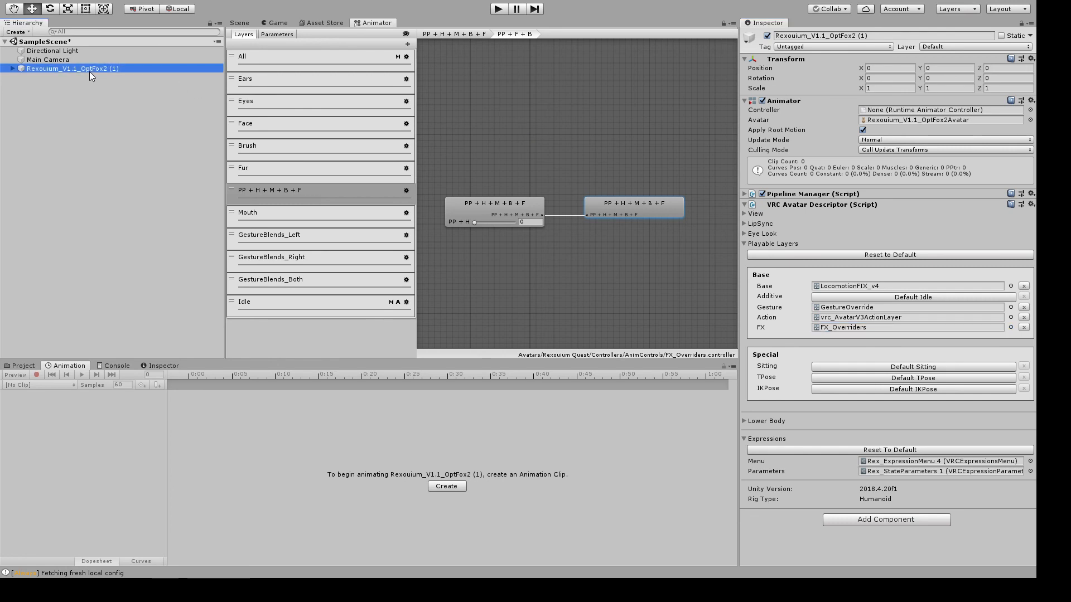
# Locate the FX_Overriders controller in the AnimControls folder and assign it as the root avatar's Animator controller
pyautogui.click(237, 22)
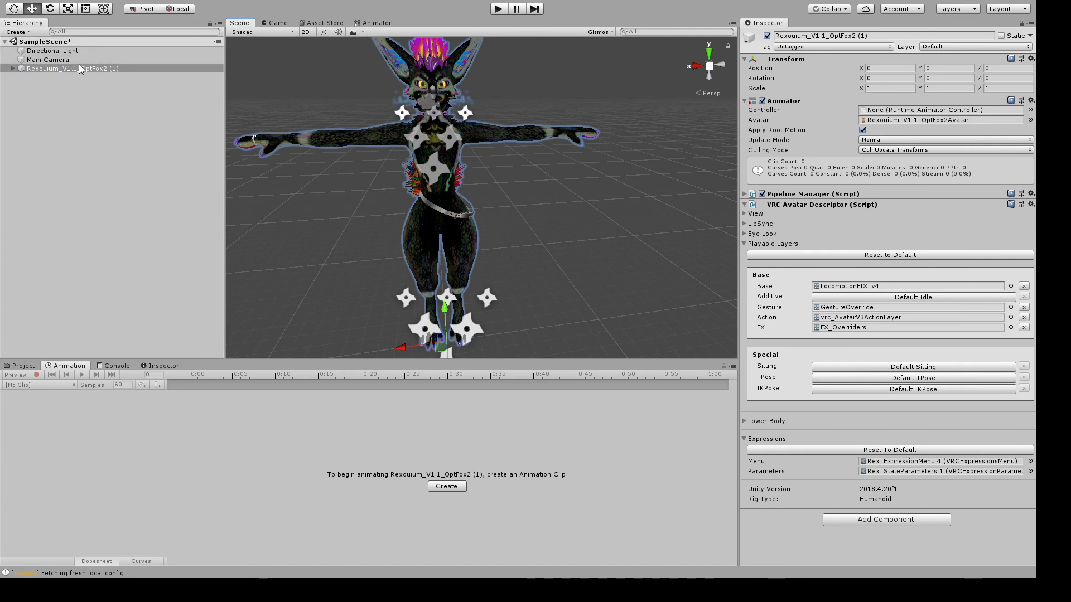
pyautogui.click(78, 65)
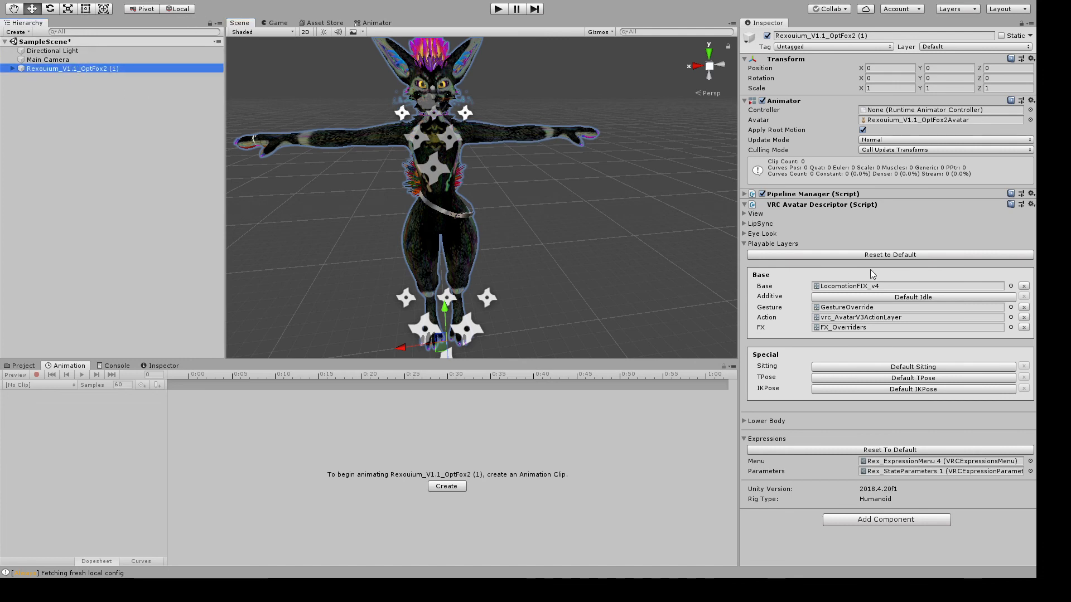
pyautogui.click(862, 329)
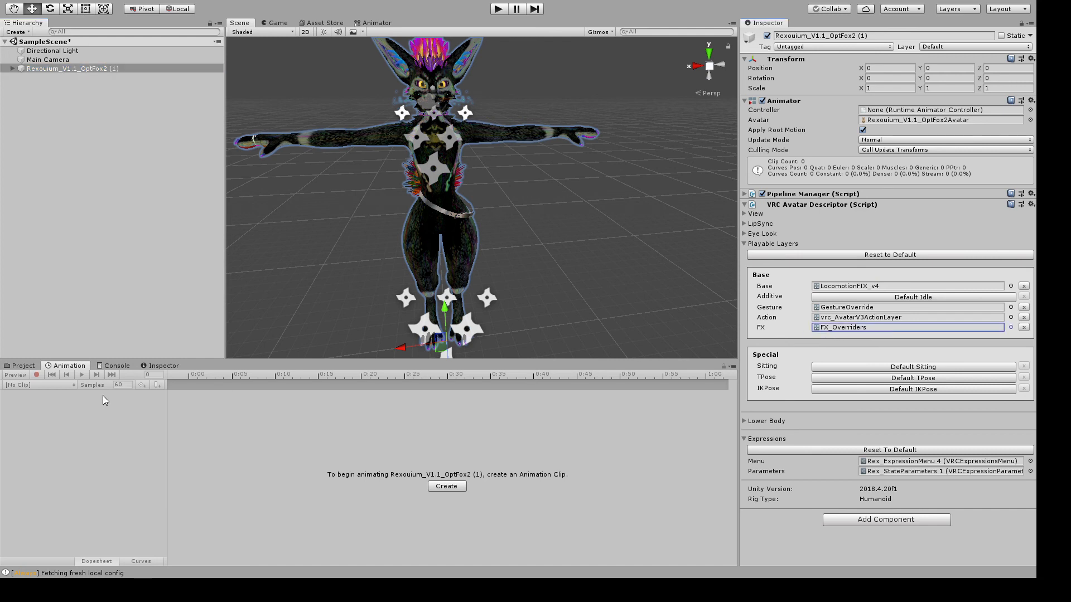
pyautogui.click(13, 367)
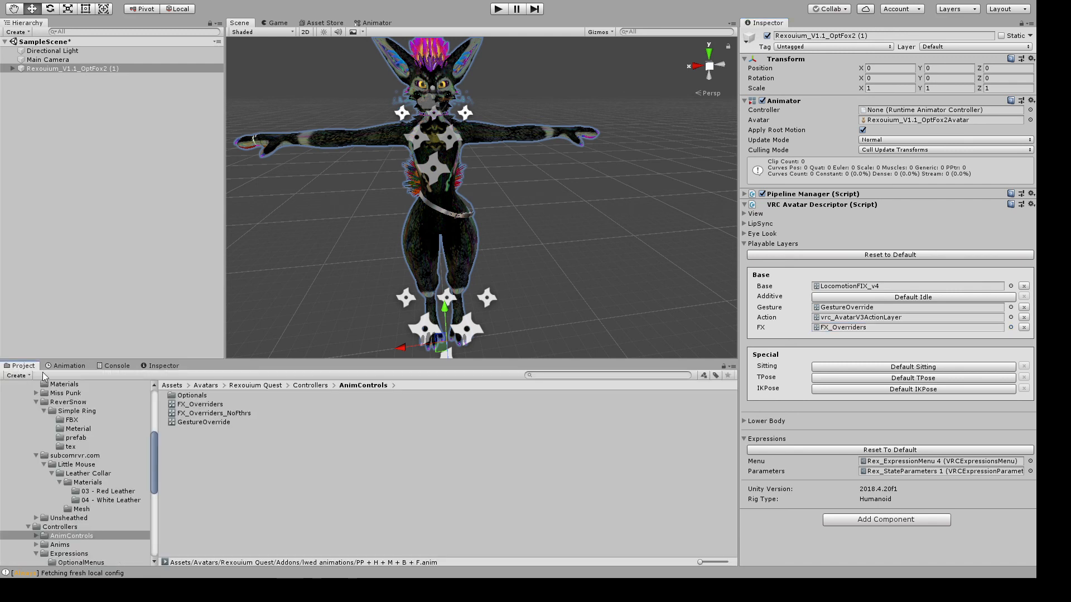
pyautogui.click(837, 330)
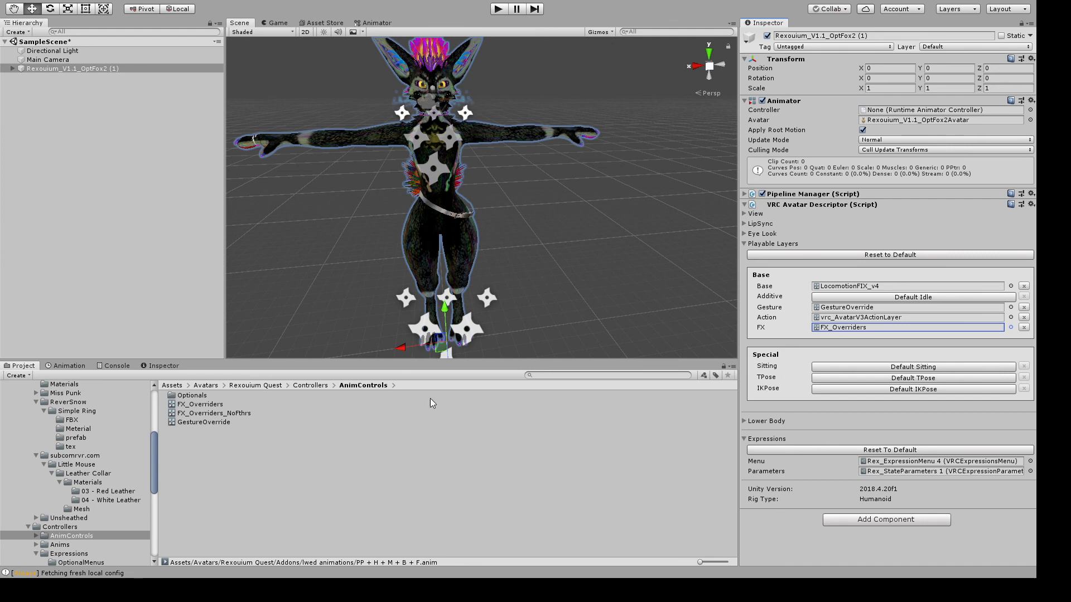
pyautogui.click(866, 328)
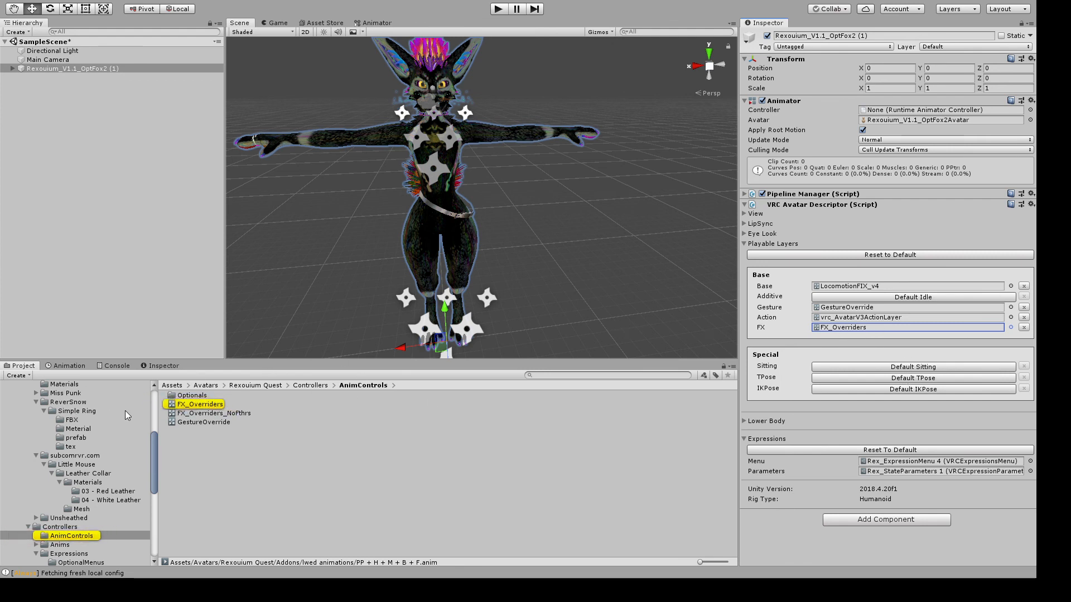
pyautogui.moveTo(192, 407); pyautogui.dragTo(886, 110)
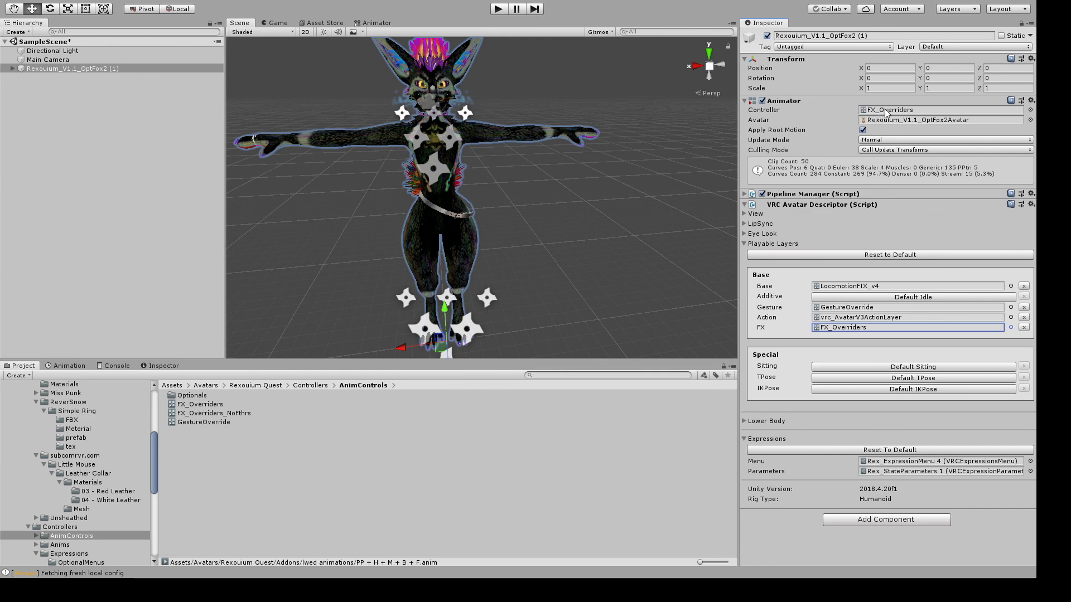
pyautogui.click(888, 112)
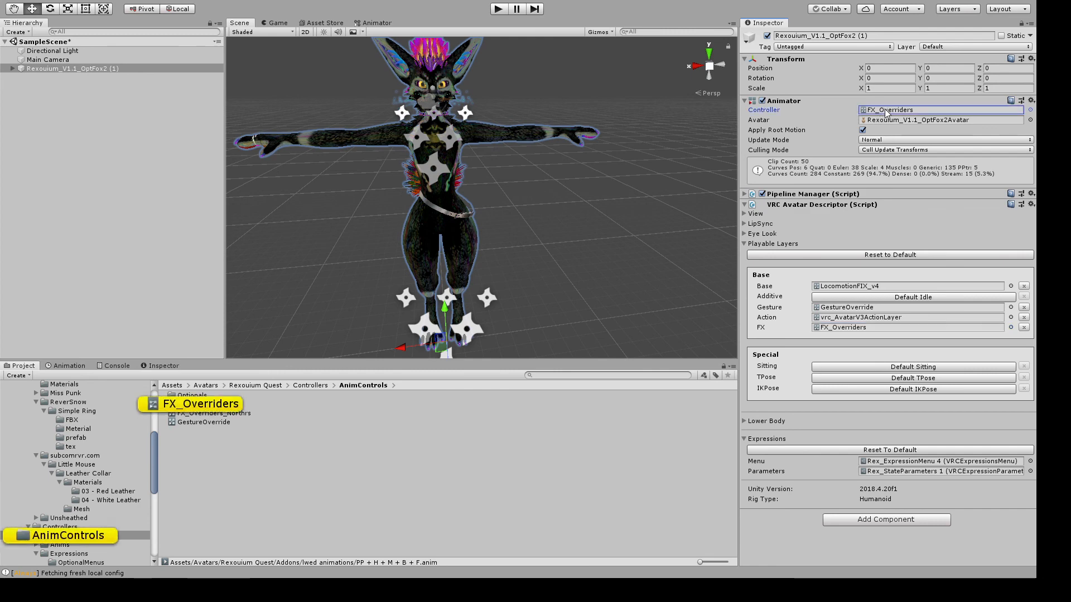
# Open the FX_Overriders controller and inspect the 1D blend tree inside the Fur layer's Fur state
pyautogui.doubleClick(203, 406)
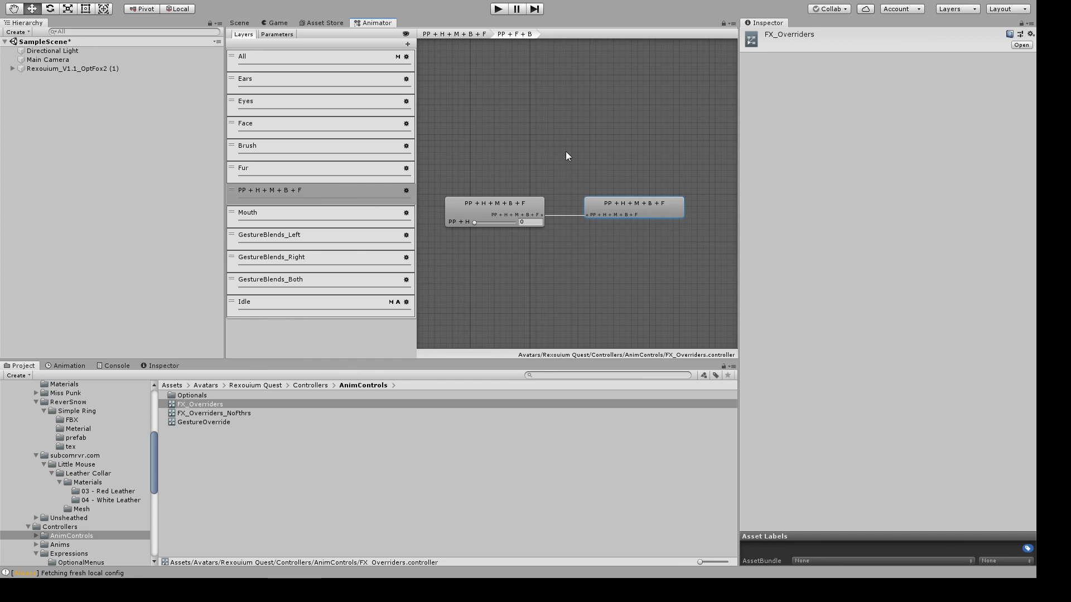
pyautogui.click(515, 211)
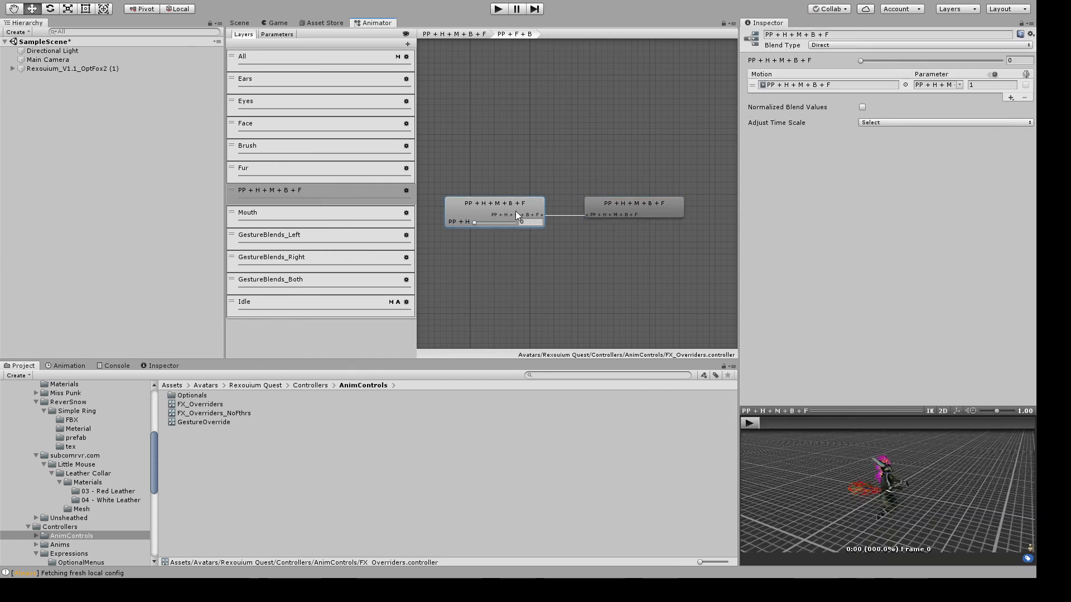
pyautogui.click(367, 167)
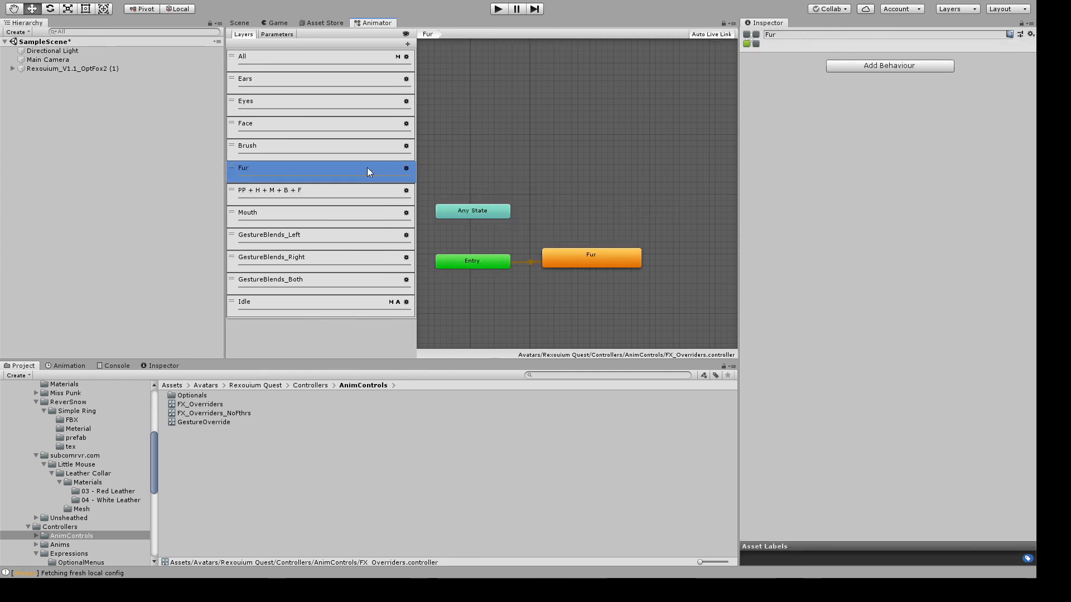
pyautogui.click(608, 260)
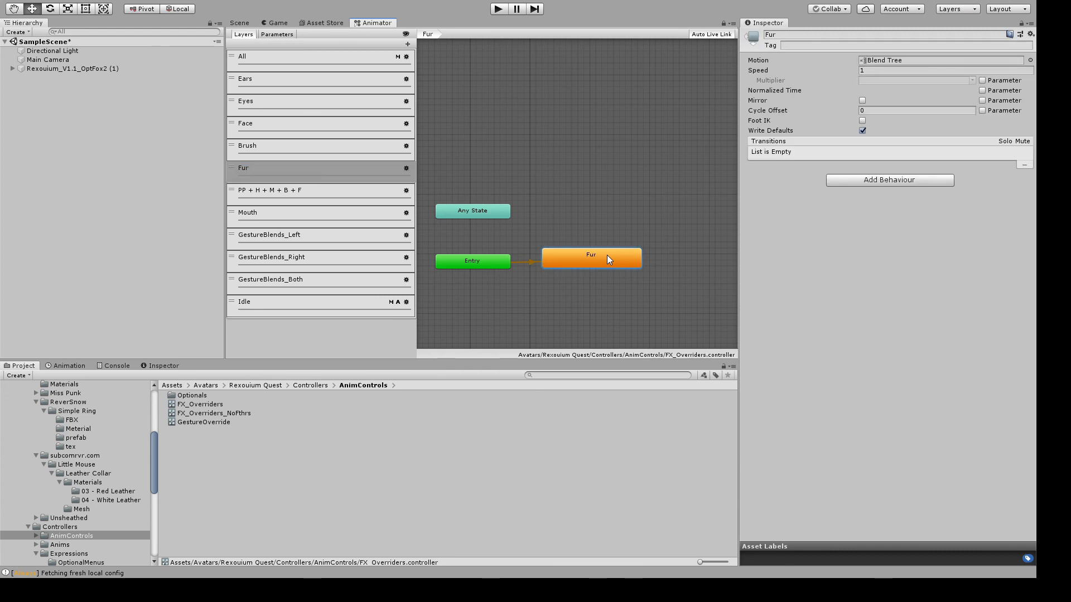
pyautogui.doubleClick(608, 256)
pyautogui.click(469, 190)
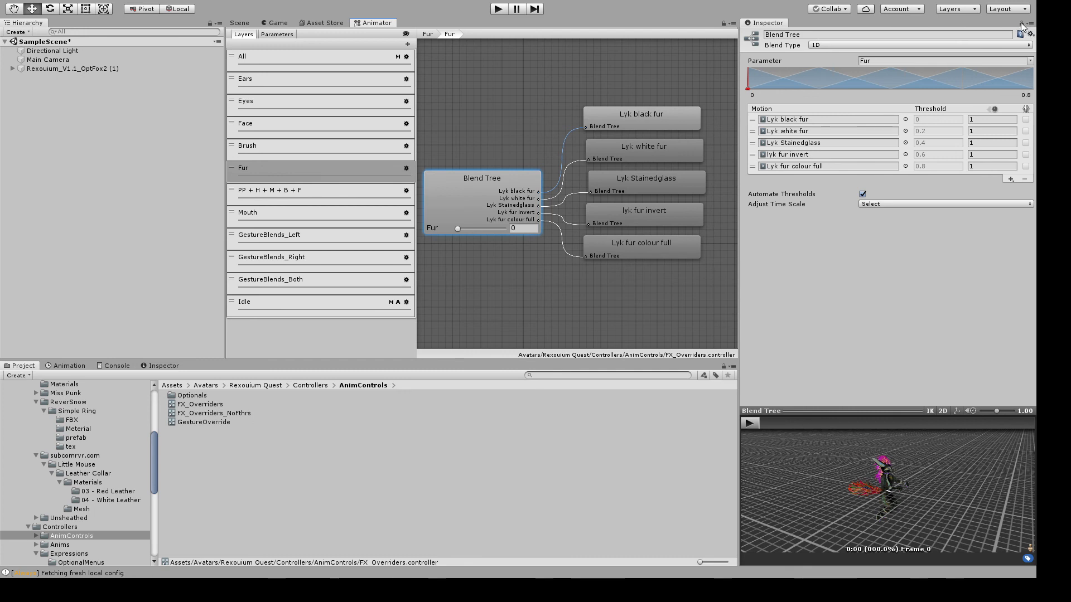
# Run the scene in play mode and preview the Fur blend tree on the avatar by raising its blend value and returning it to 0
pyautogui.click(246, 26)
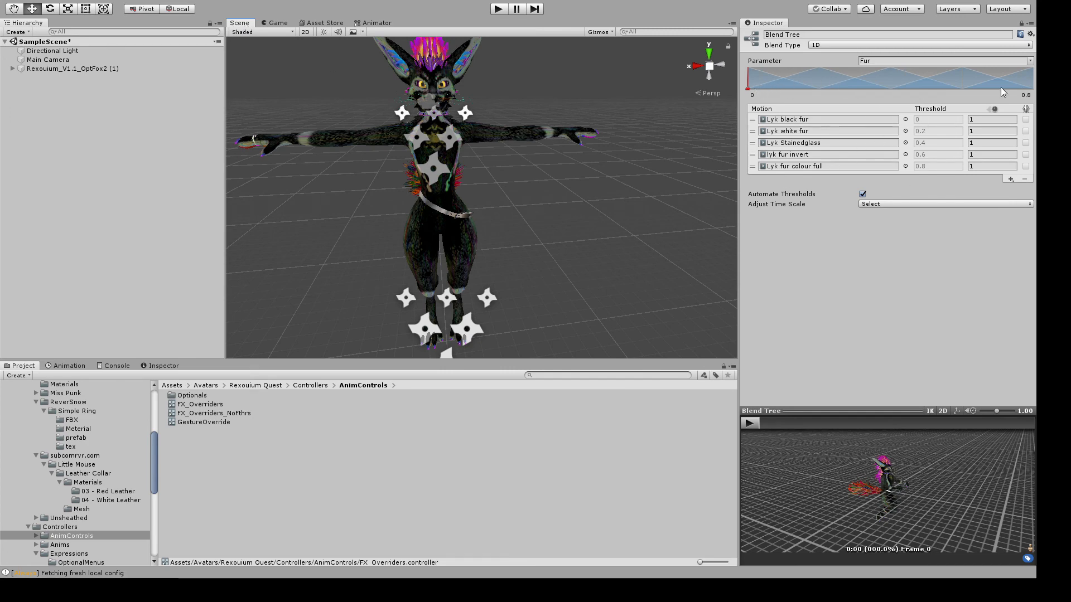
pyautogui.click(496, 9)
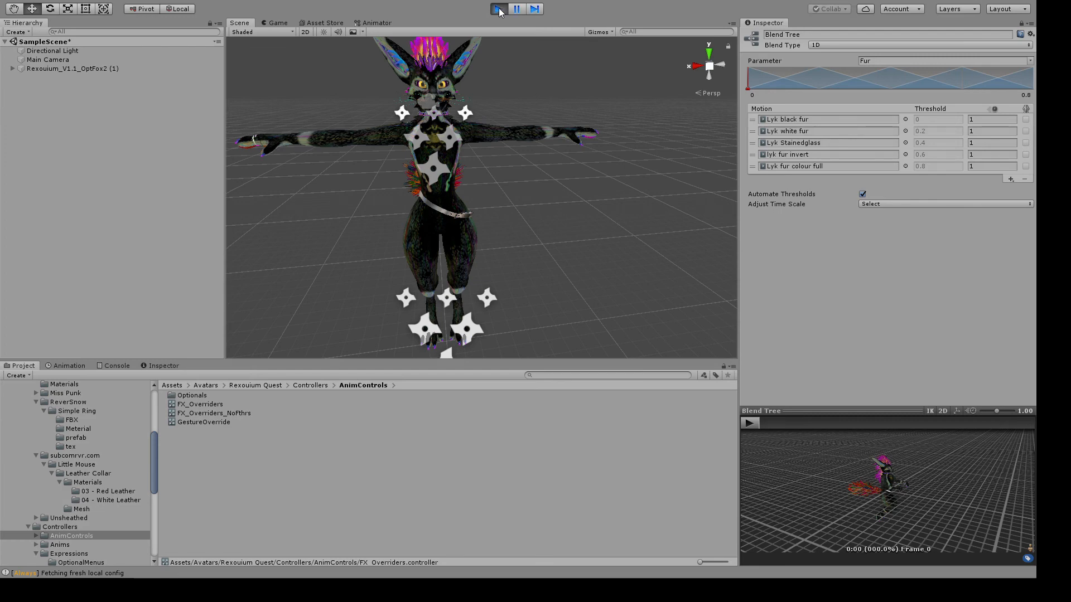
pyautogui.click(240, 24)
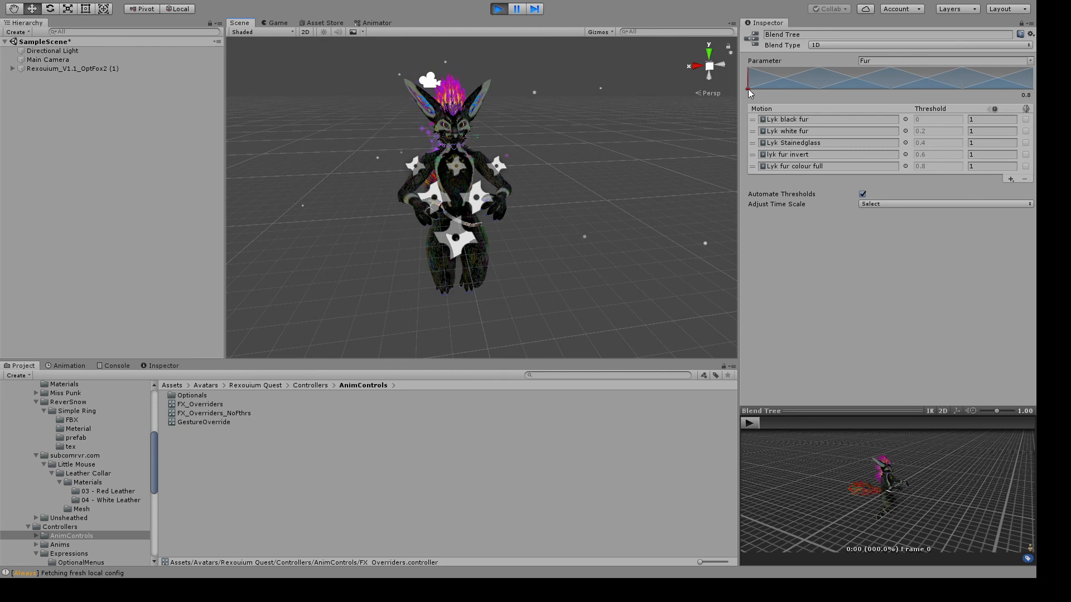
pyautogui.moveTo(748, 90)
pyautogui.mouseDown()
pyautogui.moveTo(1021, 102)
pyautogui.moveTo(843, 121)
pyautogui.moveTo(834, 179)
pyautogui.mouseUp()
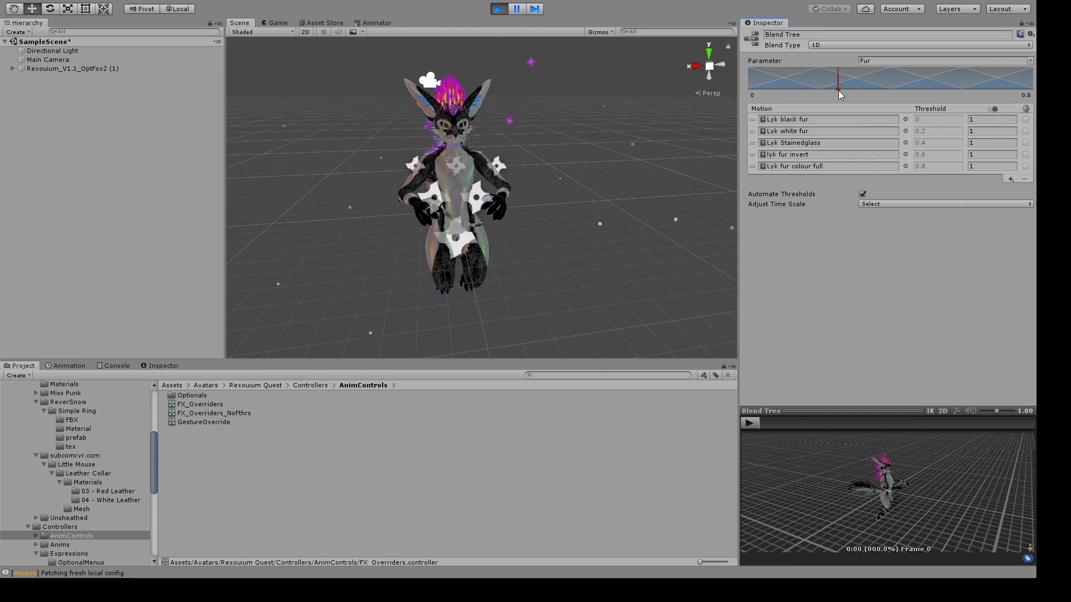
pyautogui.moveTo(838, 89)
pyautogui.mouseDown()
pyautogui.moveTo(751, 89)
pyautogui.moveTo(1022, 93)
pyautogui.moveTo(750, 92)
pyautogui.moveTo(1026, 92)
pyautogui.moveTo(813, 104)
pyautogui.moveTo(900, 96)
pyautogui.moveTo(1005, 107)
pyautogui.moveTo(750, 94)
pyautogui.mouseUp()
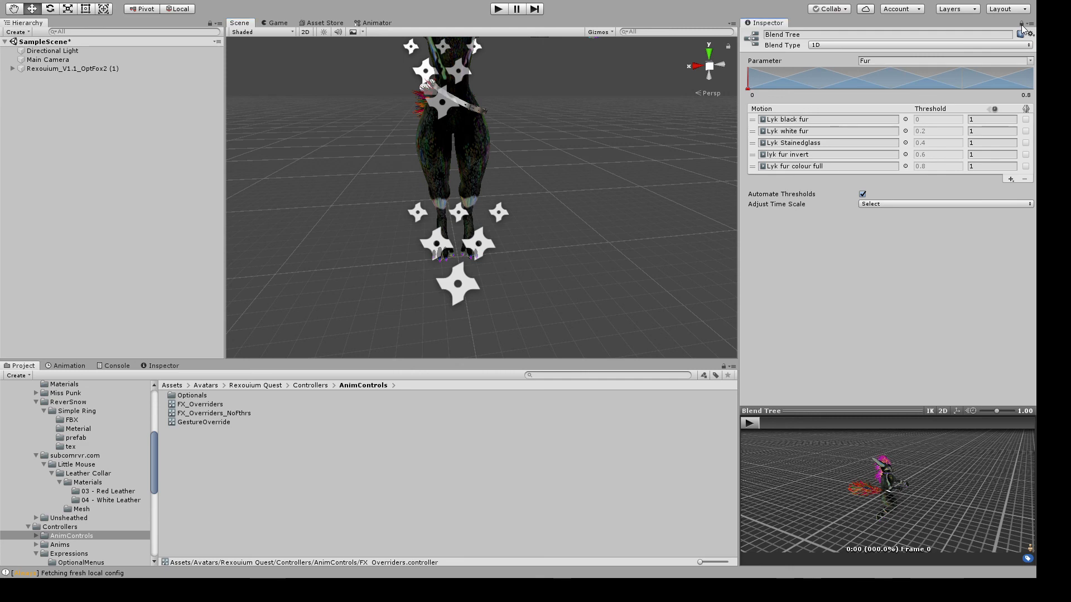
# Clear the root avatar's Animator controller back to None and reselect the avatar
pyautogui.click(63, 69)
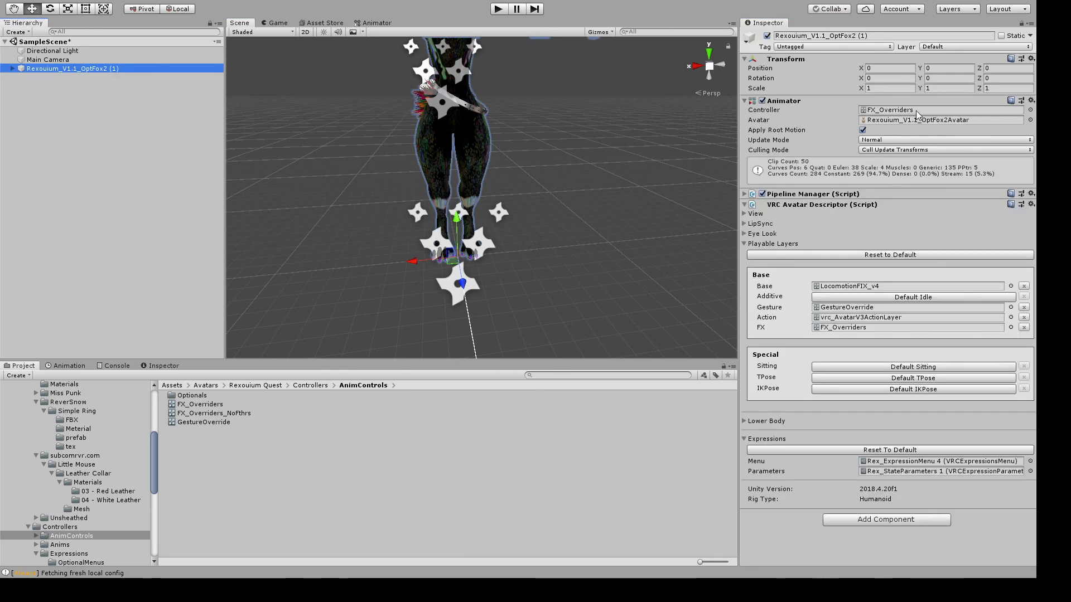
pyautogui.click(1031, 111)
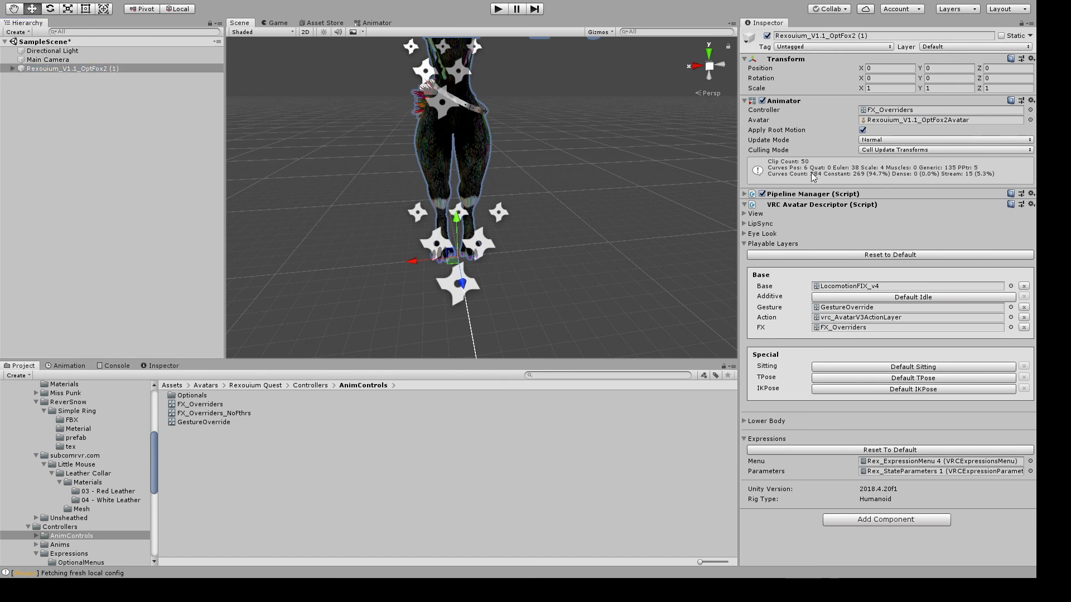
pyautogui.press('Delete')
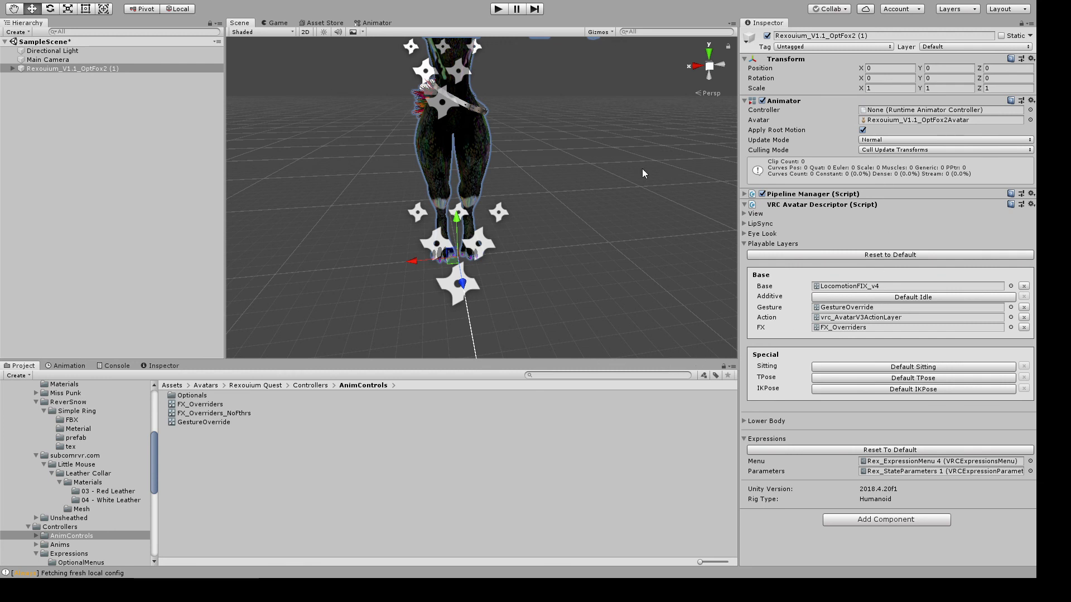
pyautogui.scroll(3, 557, 138)
pyautogui.moveTo(556, 139); pyautogui.dragTo(567, 210, button='middle')
pyautogui.scroll(-3, 564, 243)
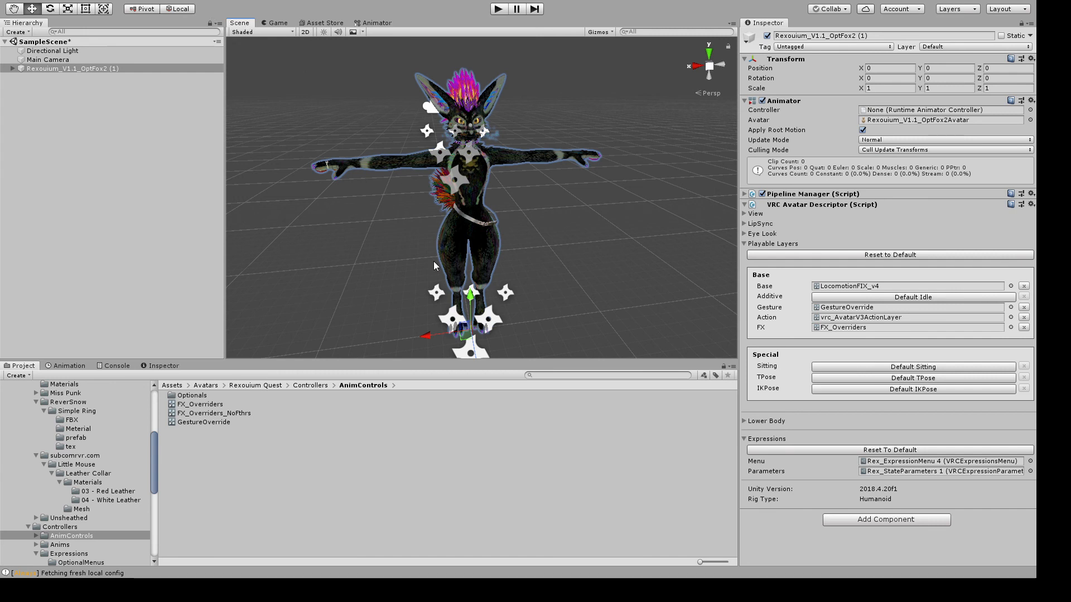
pyautogui.click(371, 235)
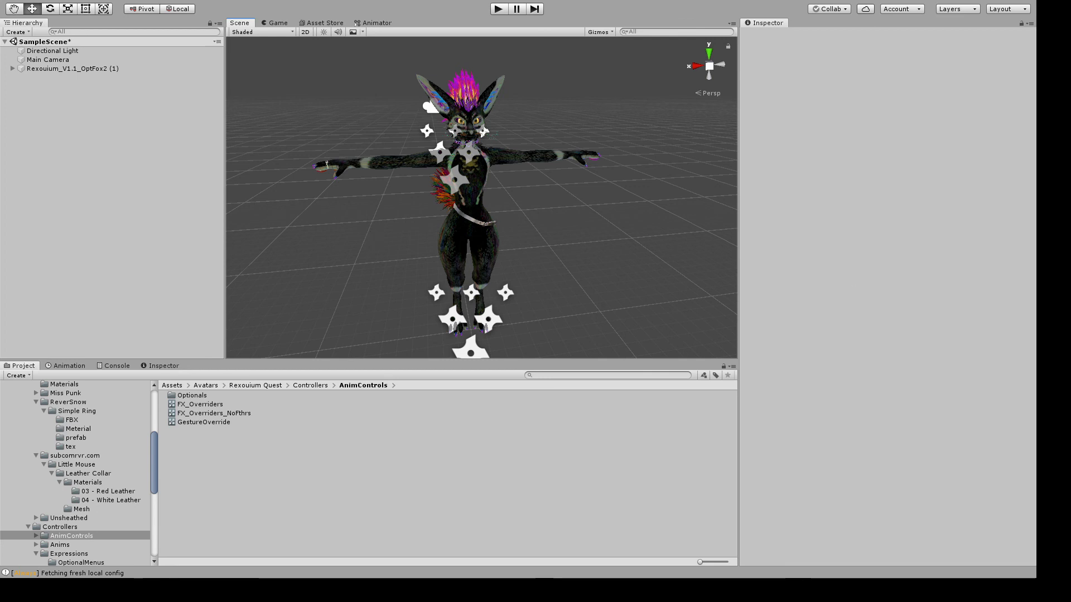
pyautogui.click(70, 70)
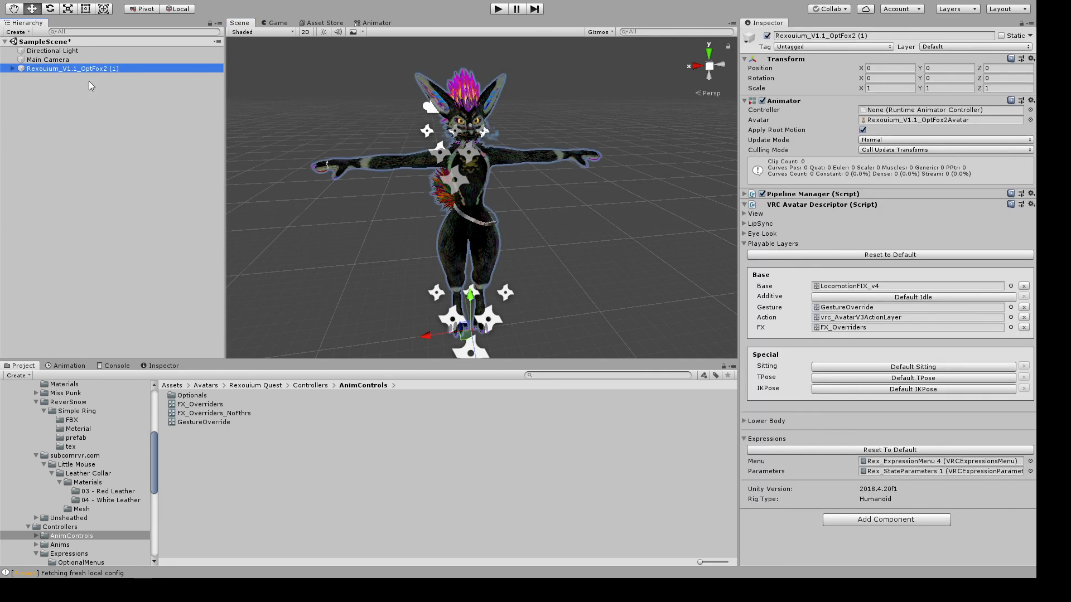